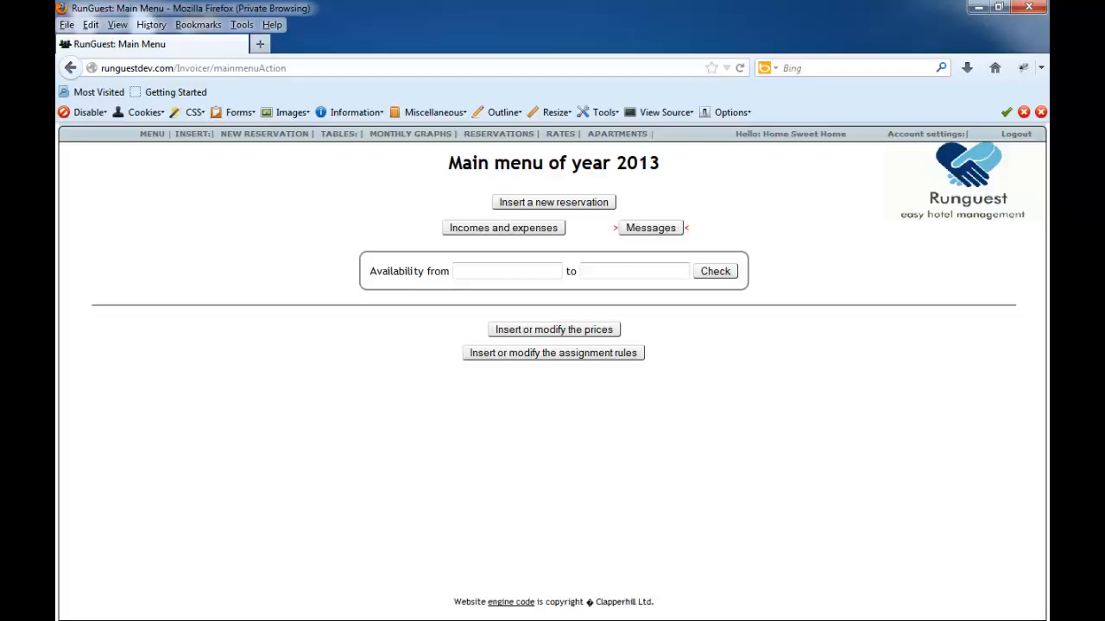
- Switch to the Word document, review the RunGuest features list and highlight "Search for available rooms", and return to RunGuest in Firefox
{"action": "key", "text": "alt+Tab"}
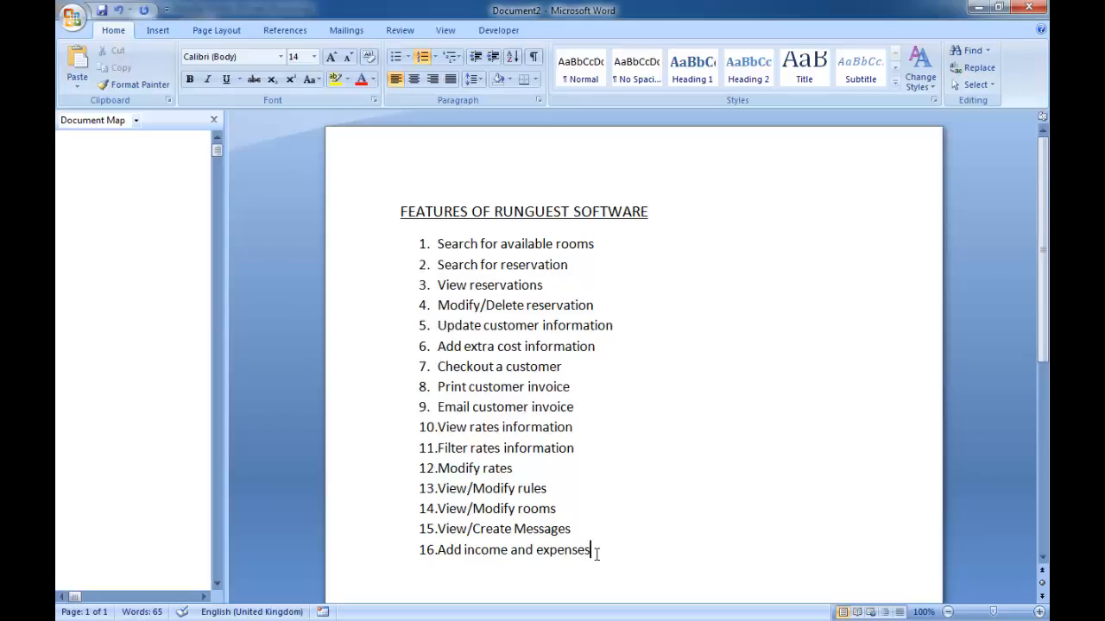
{"action": "left_click_drag", "start_coordinate": [600, 554], "coordinate": [377, 247]}
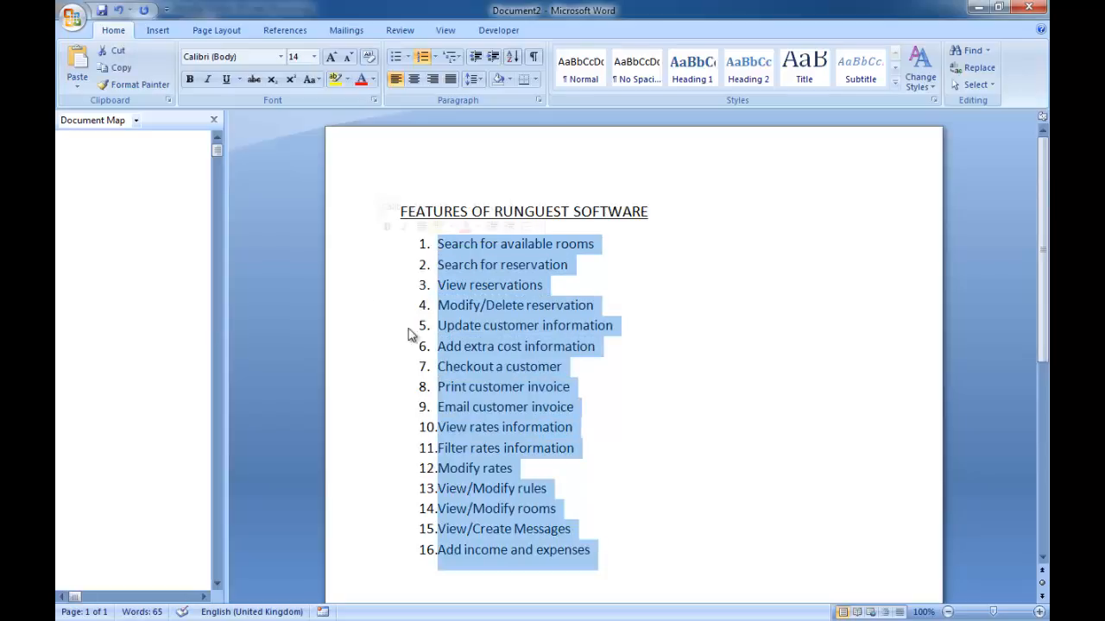
{"action": "left_click", "coordinate": [663, 551]}
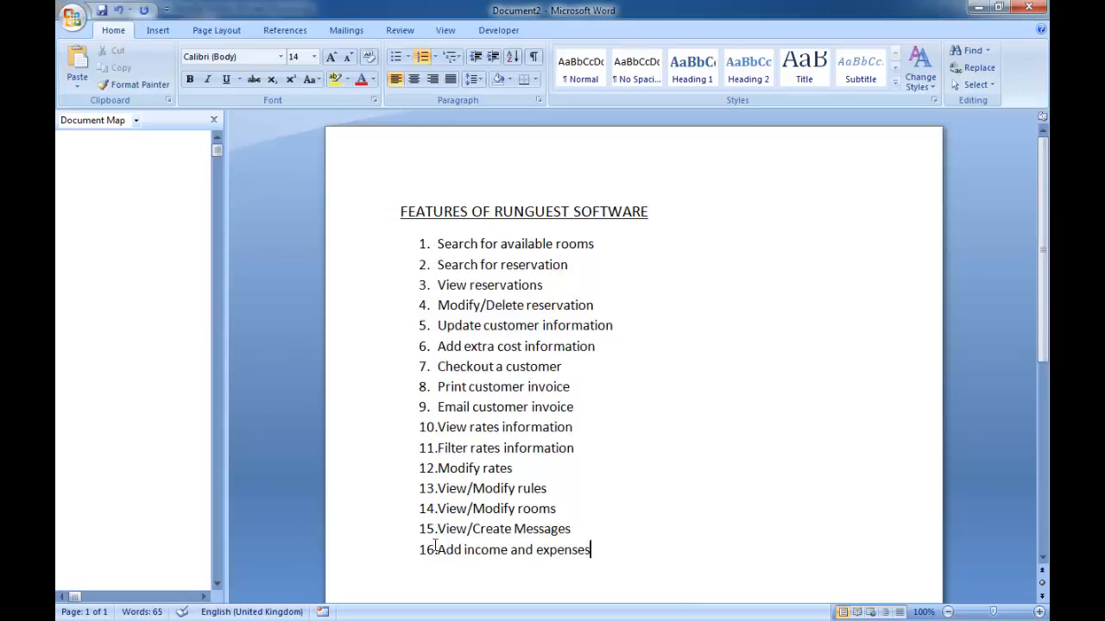
{"action": "left_click_drag", "start_coordinate": [435, 545], "coordinate": [587, 546]}
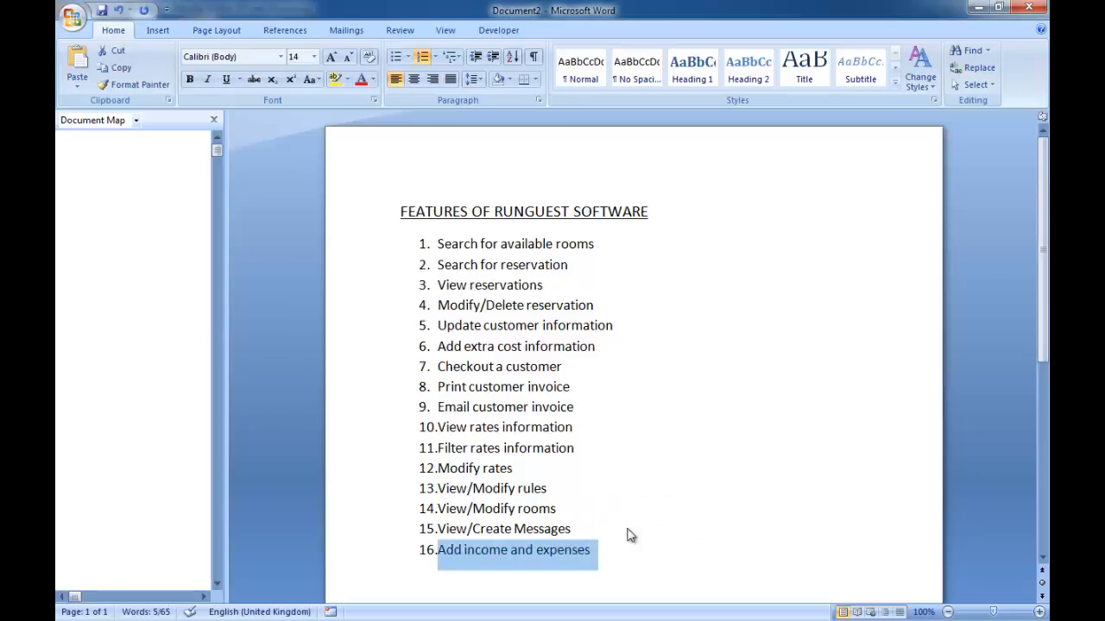
{"action": "left_click_drag", "start_coordinate": [611, 244], "coordinate": [438, 244]}
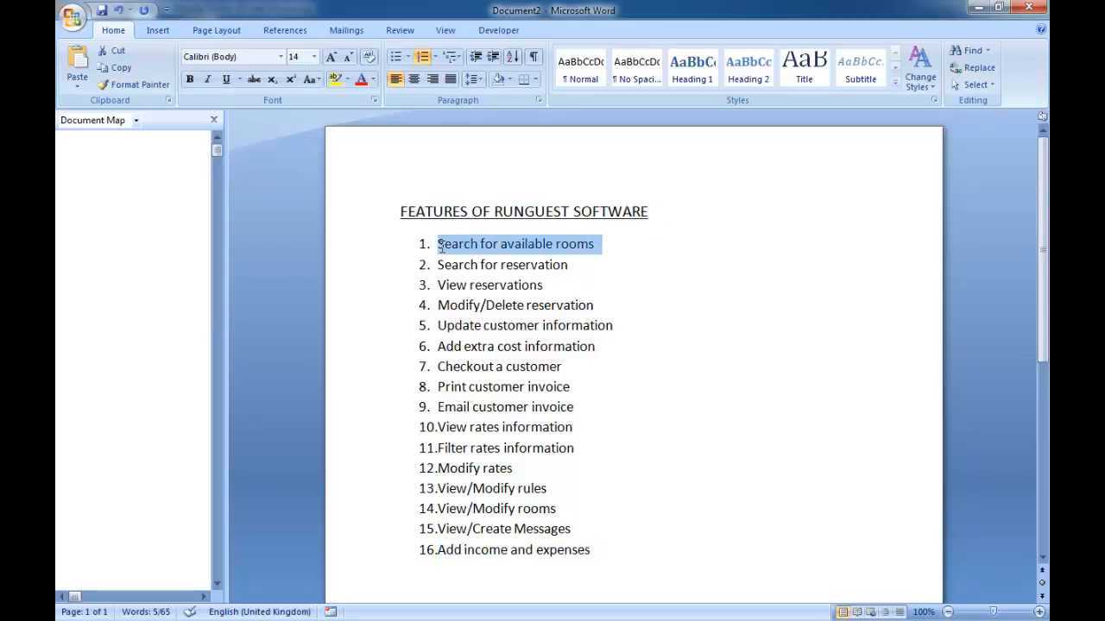
{"action": "left_click", "coordinate": [978, 6]}
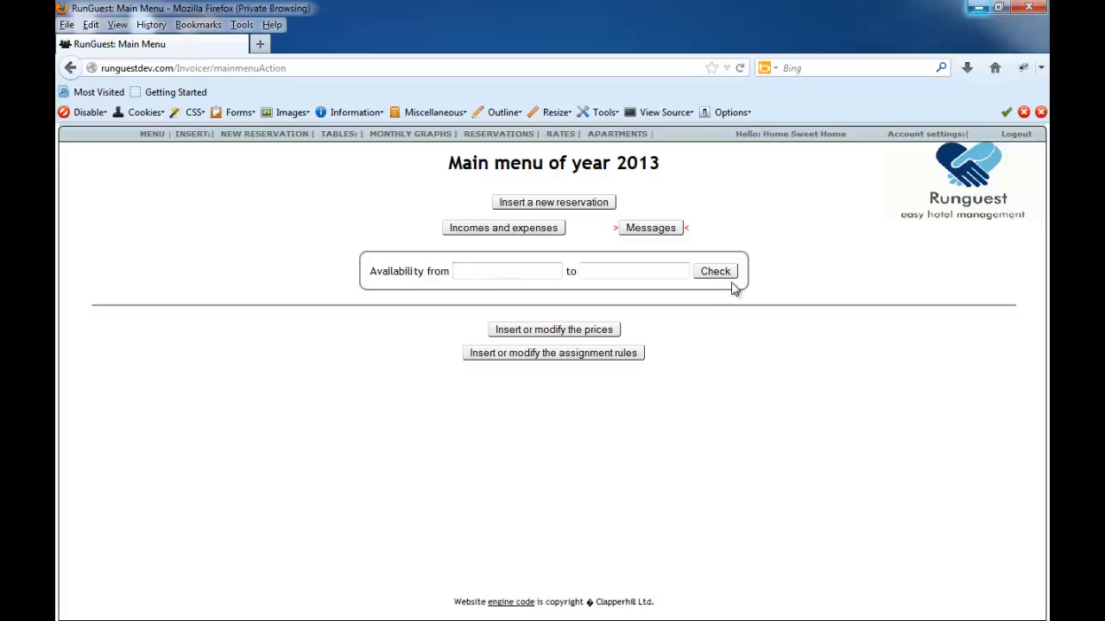
- Check room availability from 12/04/2013 to 31/05/2013
{"action": "left_click", "coordinate": [491, 272]}
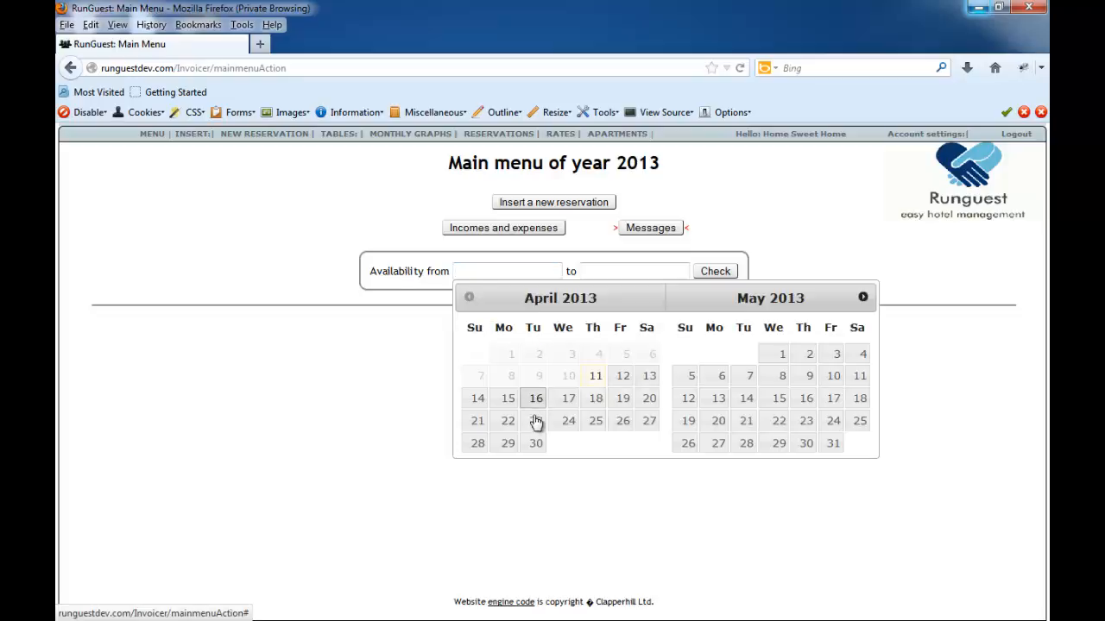
{"action": "left_click", "coordinate": [622, 376]}
{"action": "left_click", "coordinate": [667, 275]}
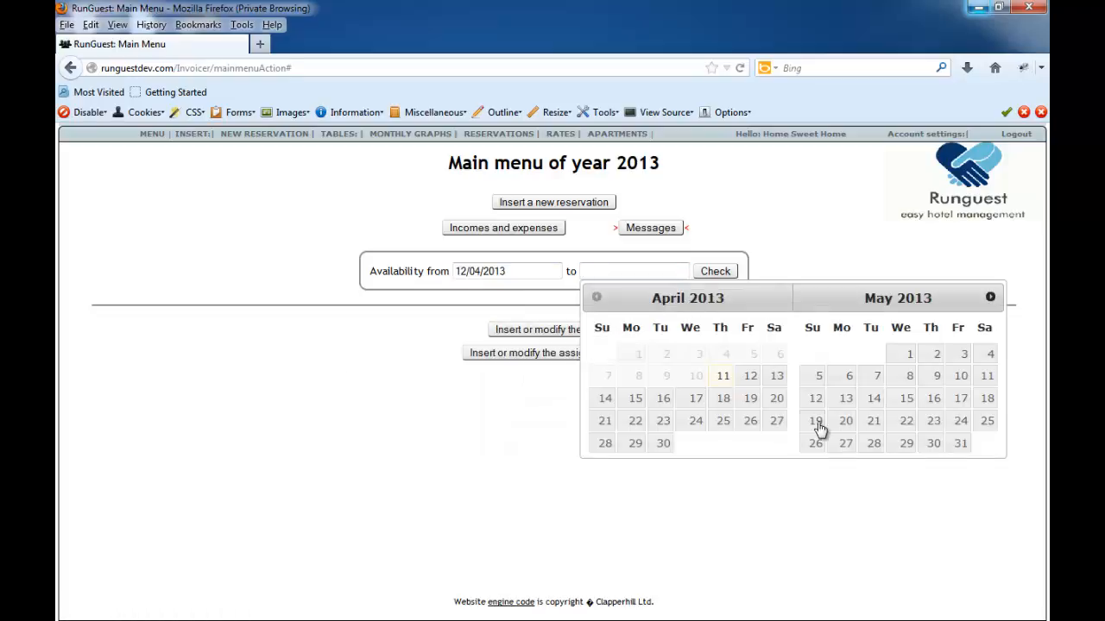
{"action": "left_click", "coordinate": [961, 446]}
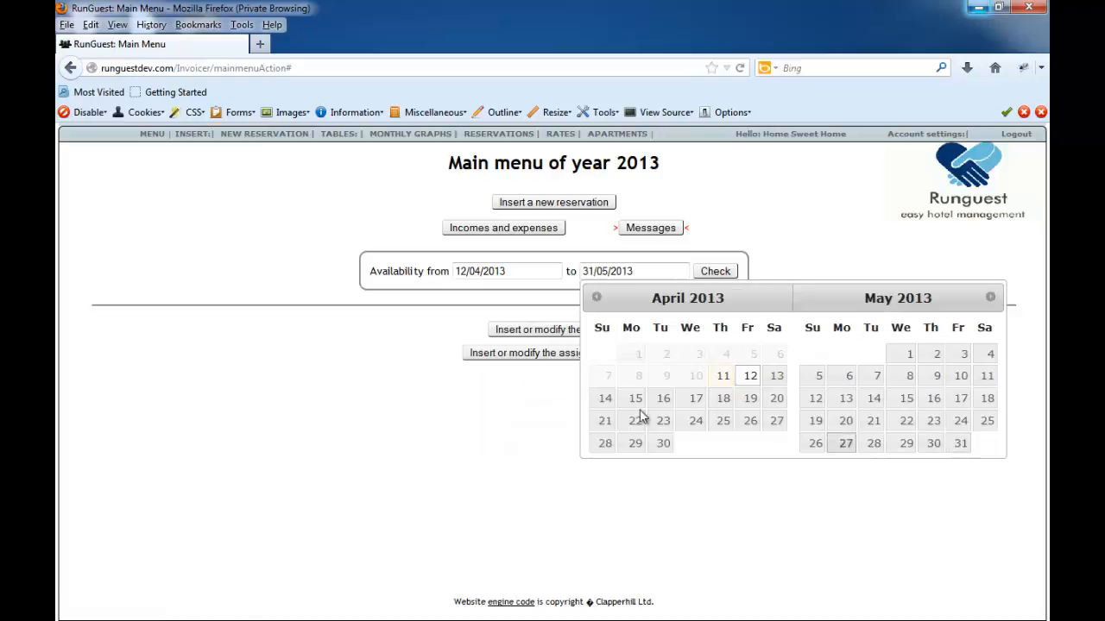
{"action": "left_click", "coordinate": [372, 372]}
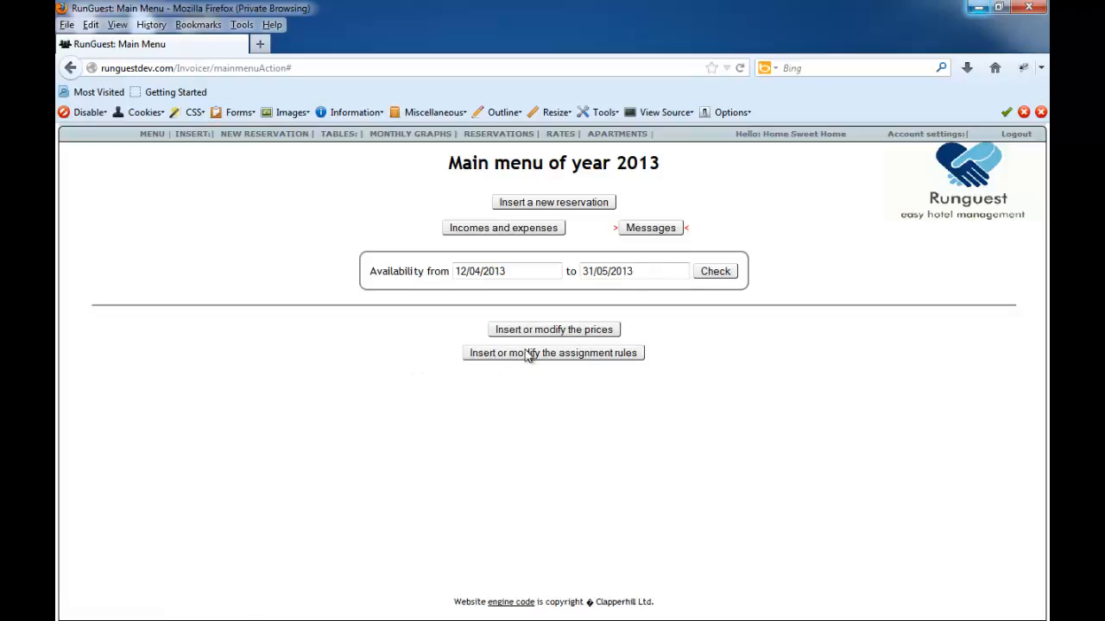
{"action": "left_click", "coordinate": [715, 272]}
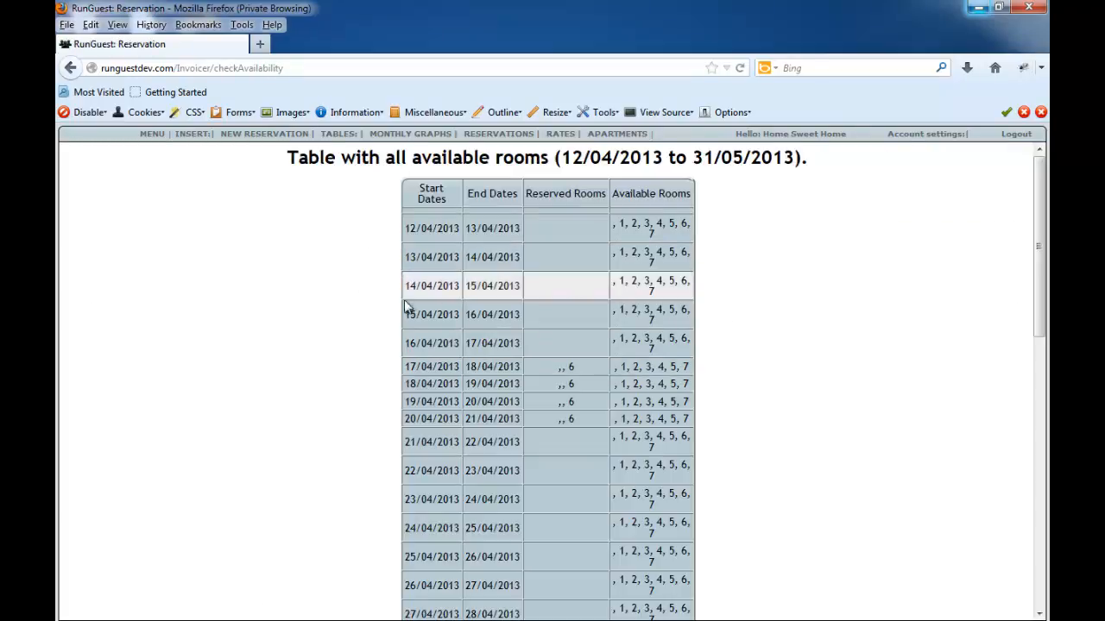
- Examine the reserved and available rooms for each date in the availability table, and return to the main menu
{"action": "scroll", "coordinate": [419, 380], "scroll_direction": "down", "scroll_amount": 4}
{"action": "scroll", "coordinate": [422, 379], "scroll_direction": "down", "scroll_amount": 4}
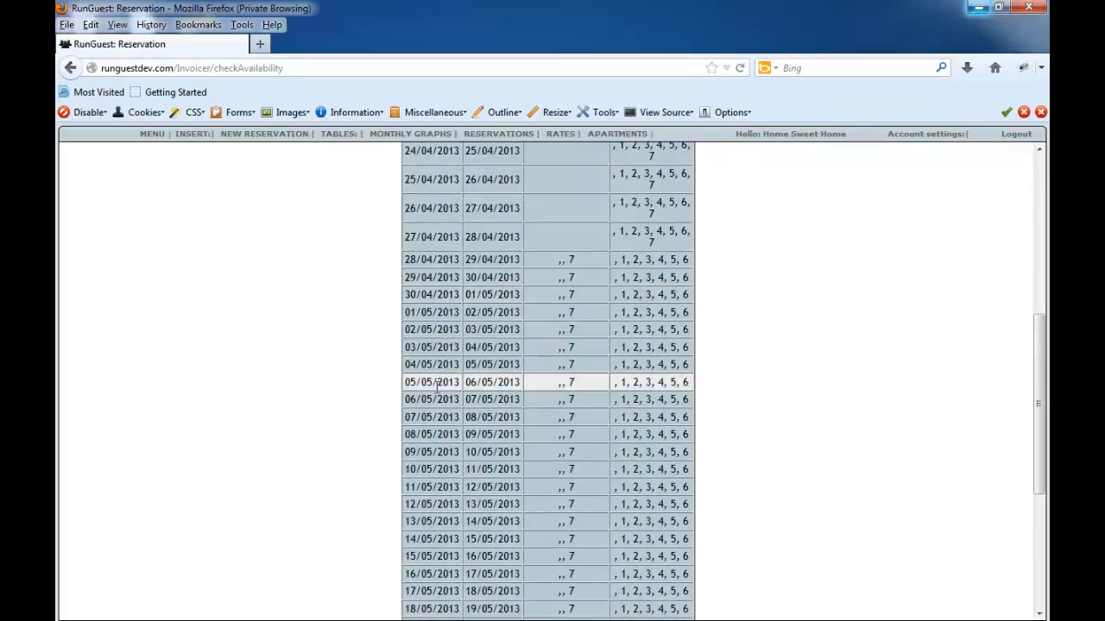
{"action": "scroll", "coordinate": [432, 380], "scroll_direction": "up", "scroll_amount": 7}
{"action": "scroll", "coordinate": [457, 310], "scroll_direction": "up", "scroll_amount": 2}
{"action": "scroll", "coordinate": [436, 251], "scroll_direction": "down", "scroll_amount": 1}
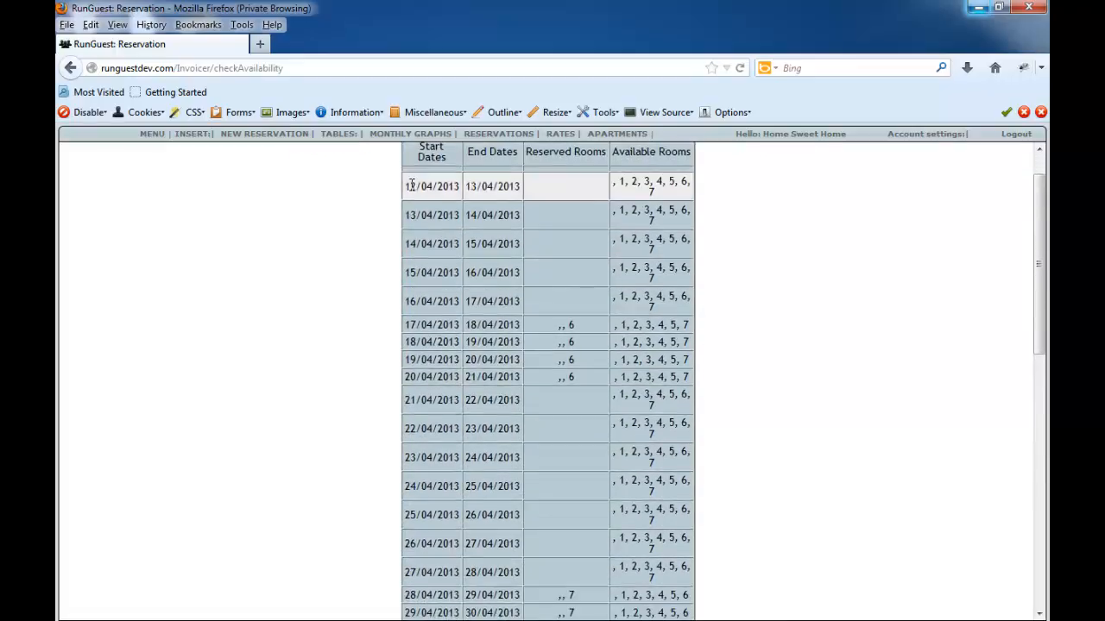
{"action": "scroll", "coordinate": [410, 185], "scroll_direction": "up", "scroll_amount": 1}
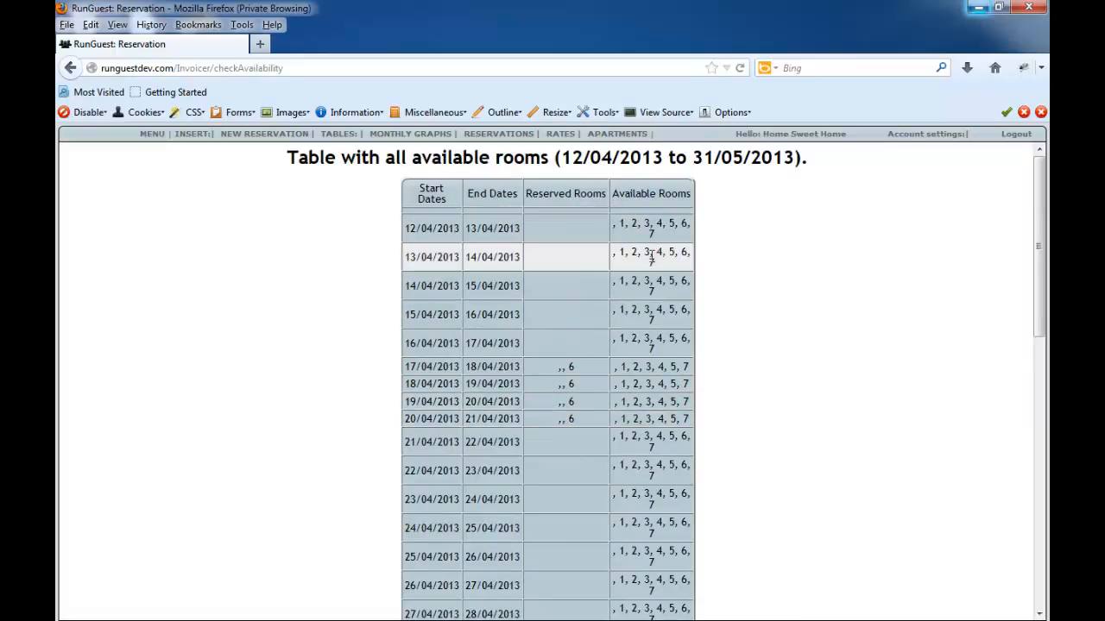
{"action": "scroll", "coordinate": [648, 477], "scroll_direction": "down", "scroll_amount": 14}
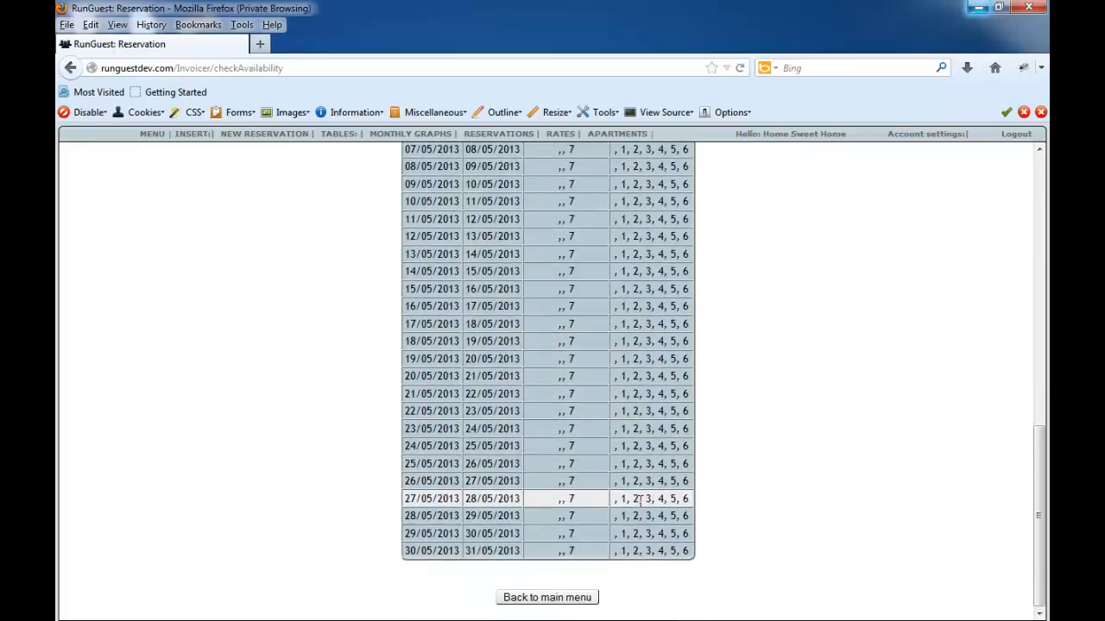
{"action": "left_click", "coordinate": [553, 599]}
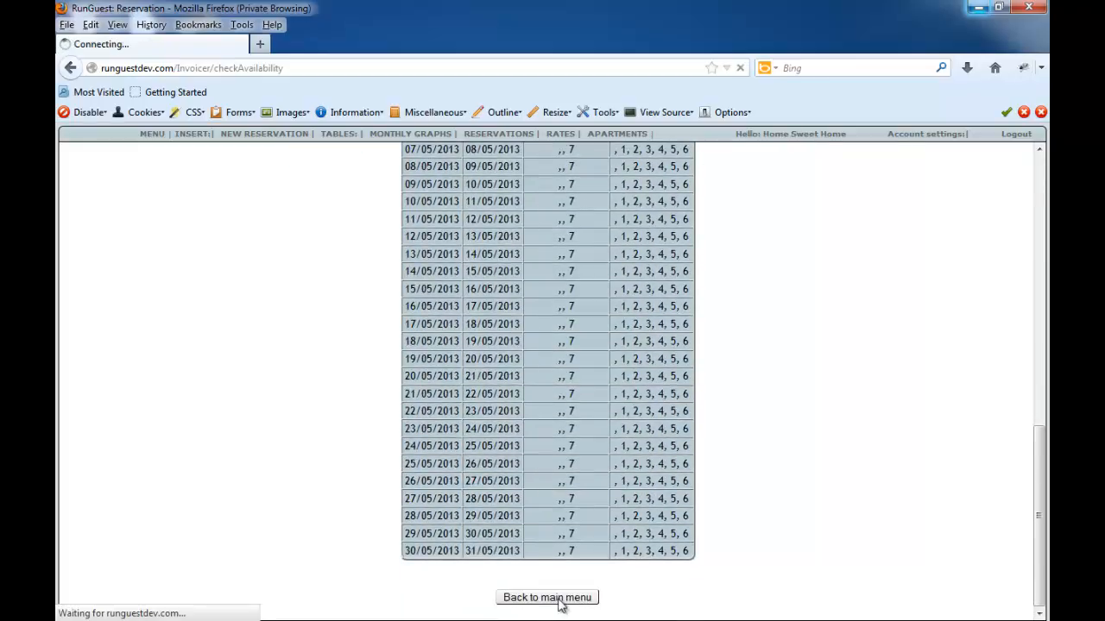
- Switch to the Word features list, highlight "Search for reservation", and return to RunGuest in Firefox
{"action": "left_click", "coordinate": [978, 7]}
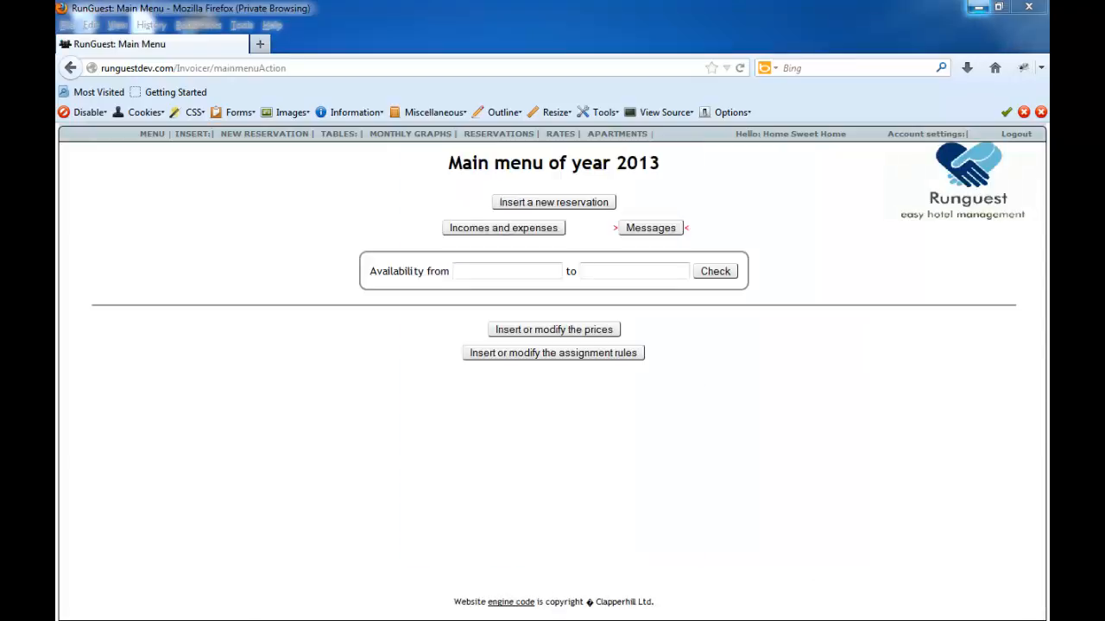
{"action": "left_click", "coordinate": [499, 267]}
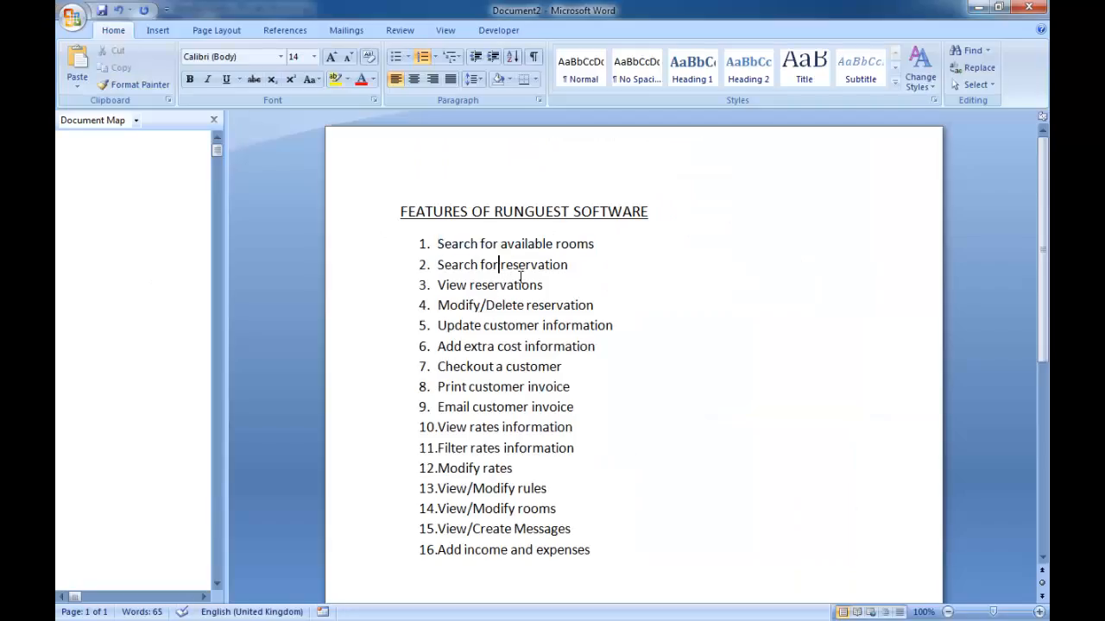
{"action": "left_click_drag", "start_coordinate": [569, 265], "coordinate": [439, 265]}
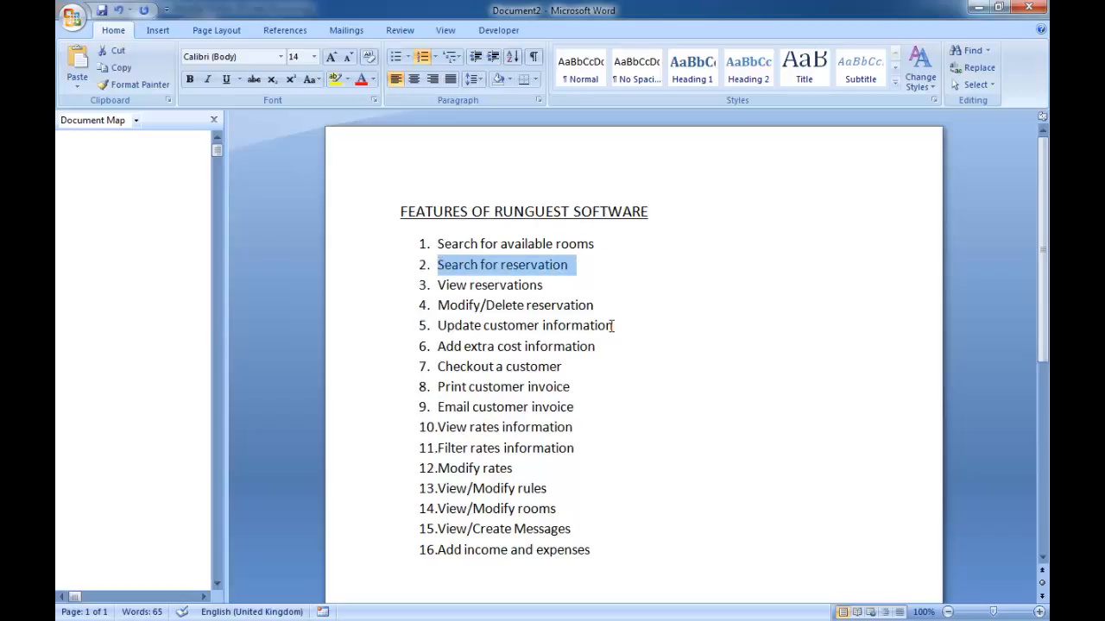
{"action": "left_click", "coordinate": [978, 10]}
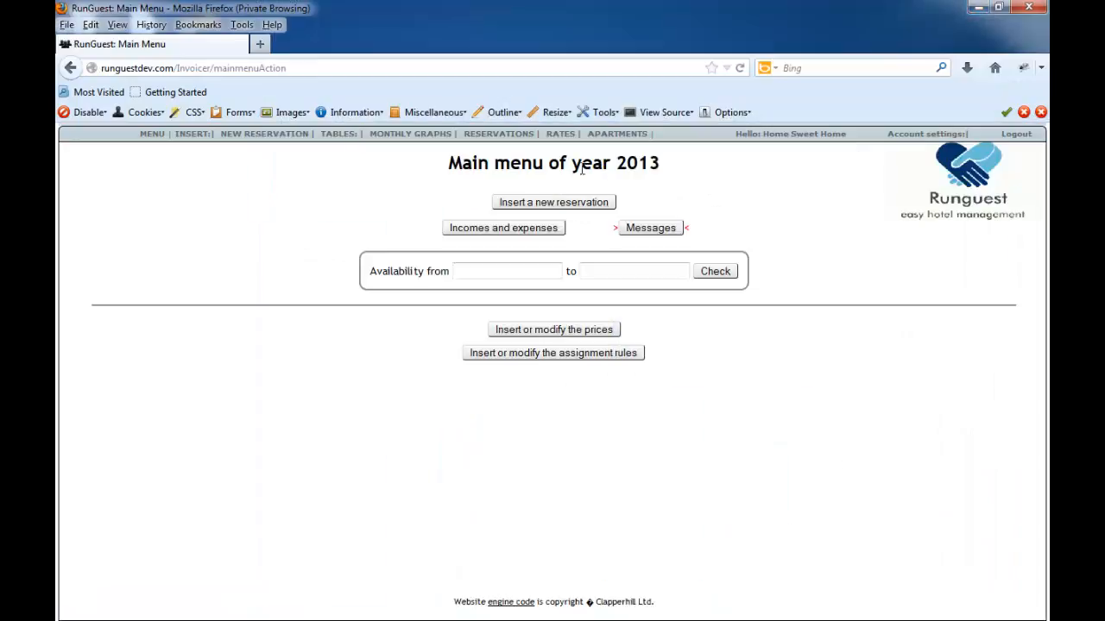
- Display the table of all 2013 reservations and highlight part of its title
{"action": "mouse_move", "coordinate": [511, 140]}
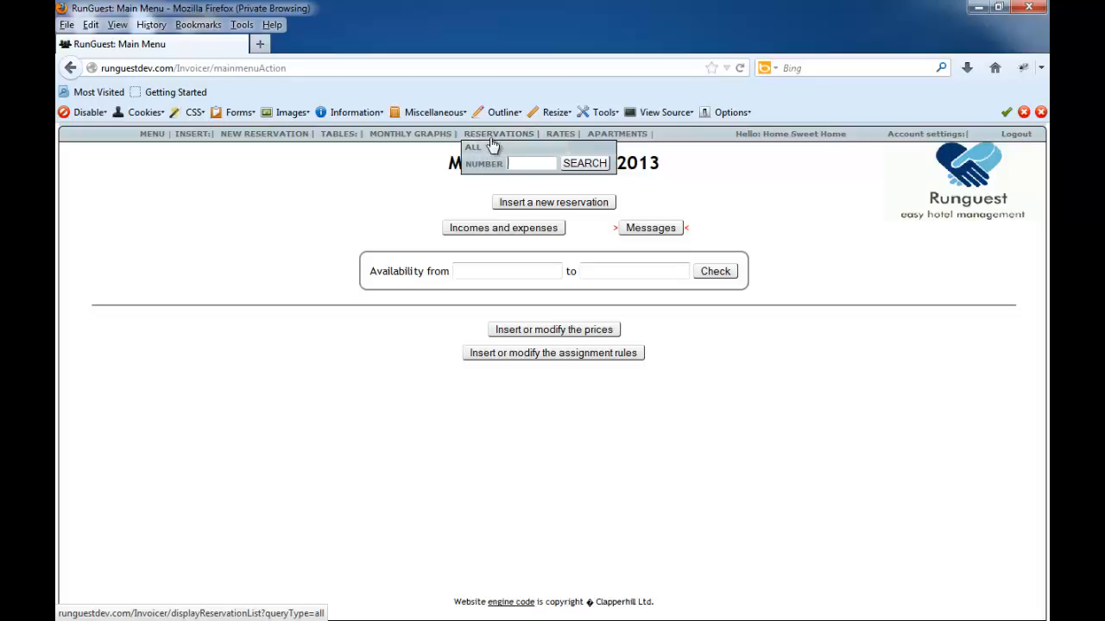
{"action": "left_click", "coordinate": [497, 144]}
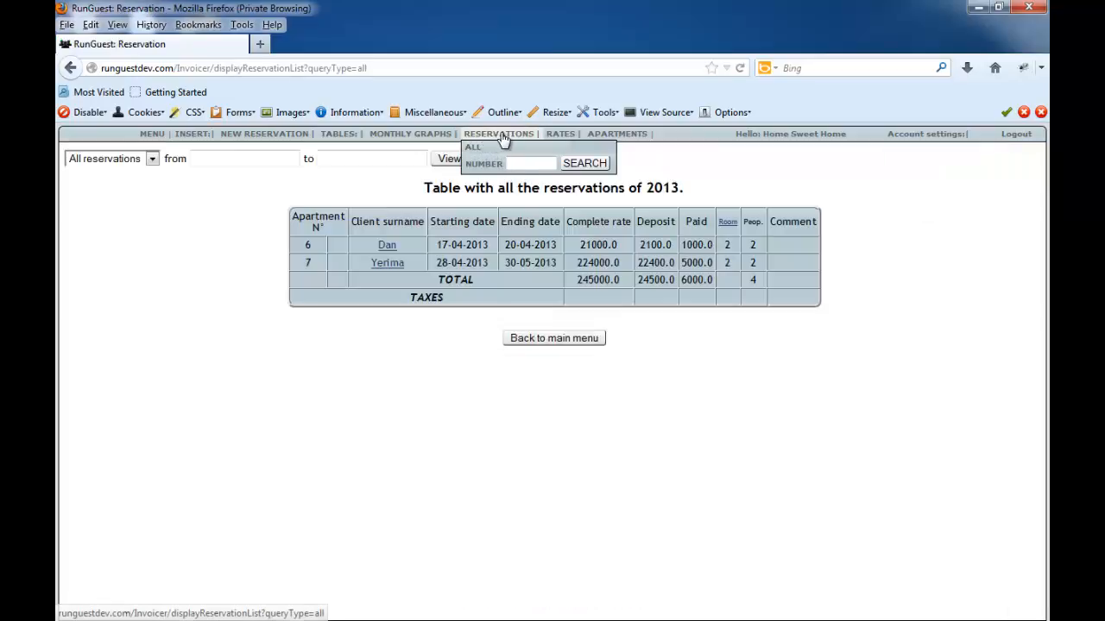
{"action": "left_click", "coordinate": [481, 148]}
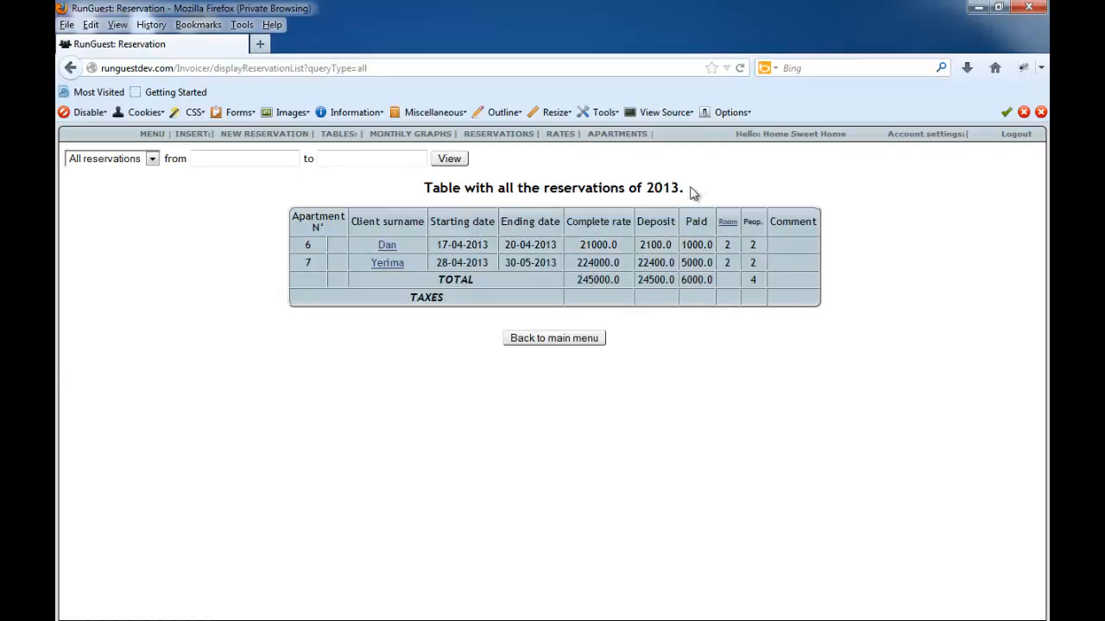
{"action": "left_click_drag", "start_coordinate": [692, 190], "coordinate": [592, 191]}
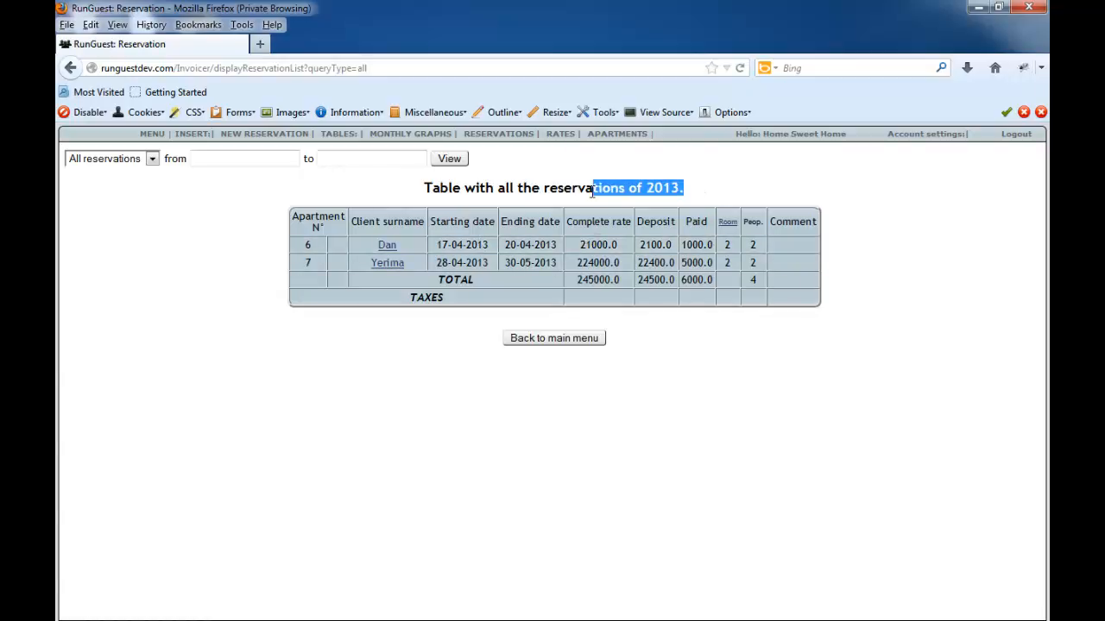
- Search the reservations for "ma"
{"action": "left_click", "coordinate": [519, 162]}
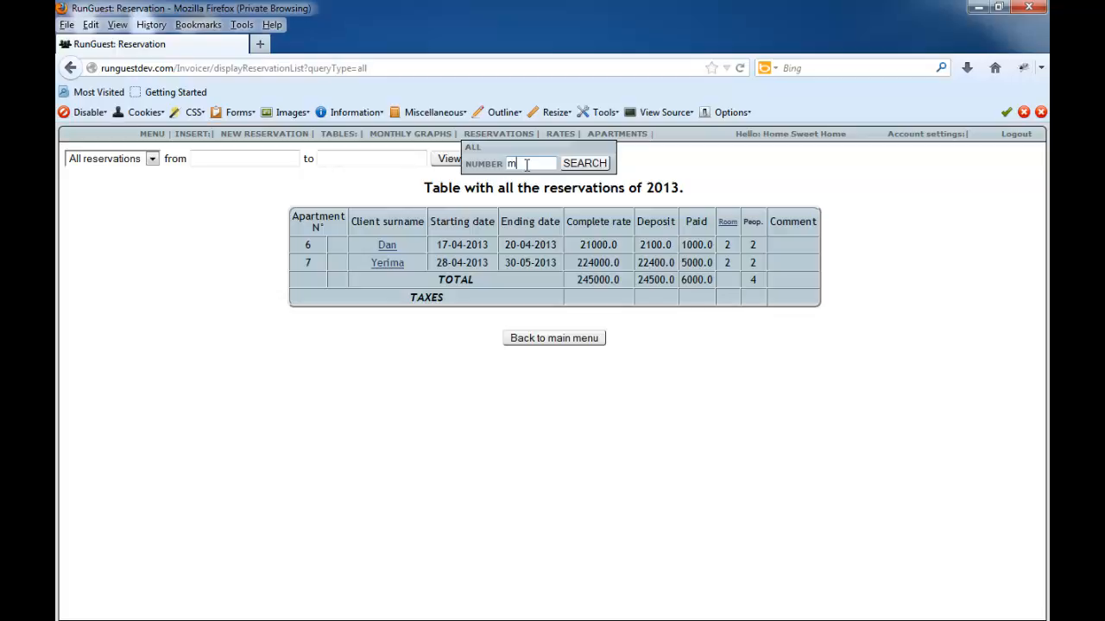
{"action": "left_click", "coordinate": [585, 164]}
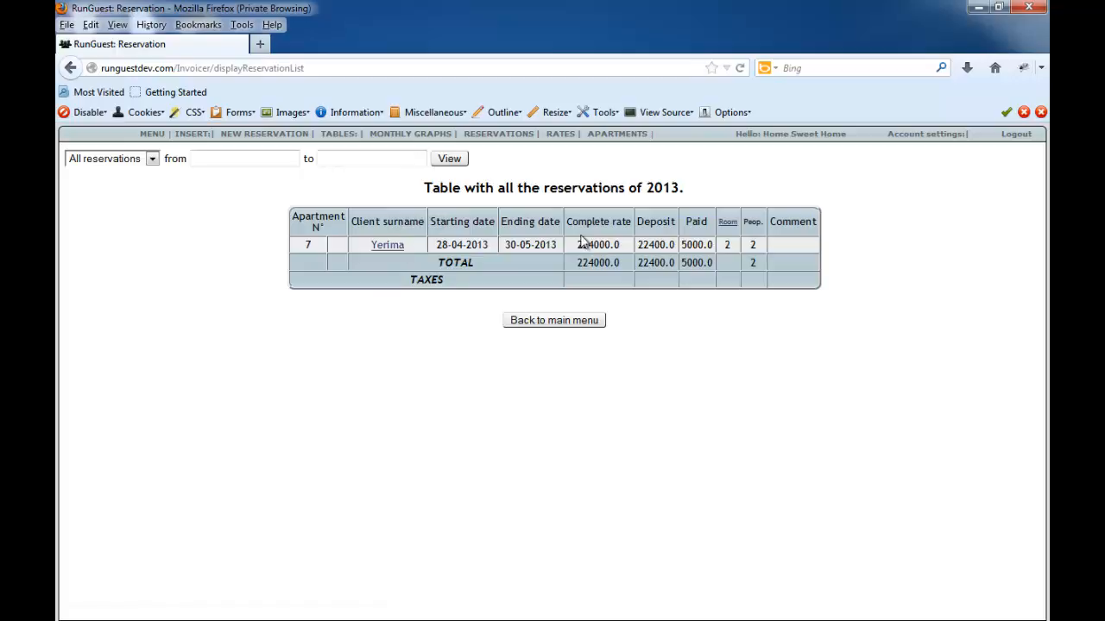
{"action": "mouse_move", "coordinate": [498, 140]}
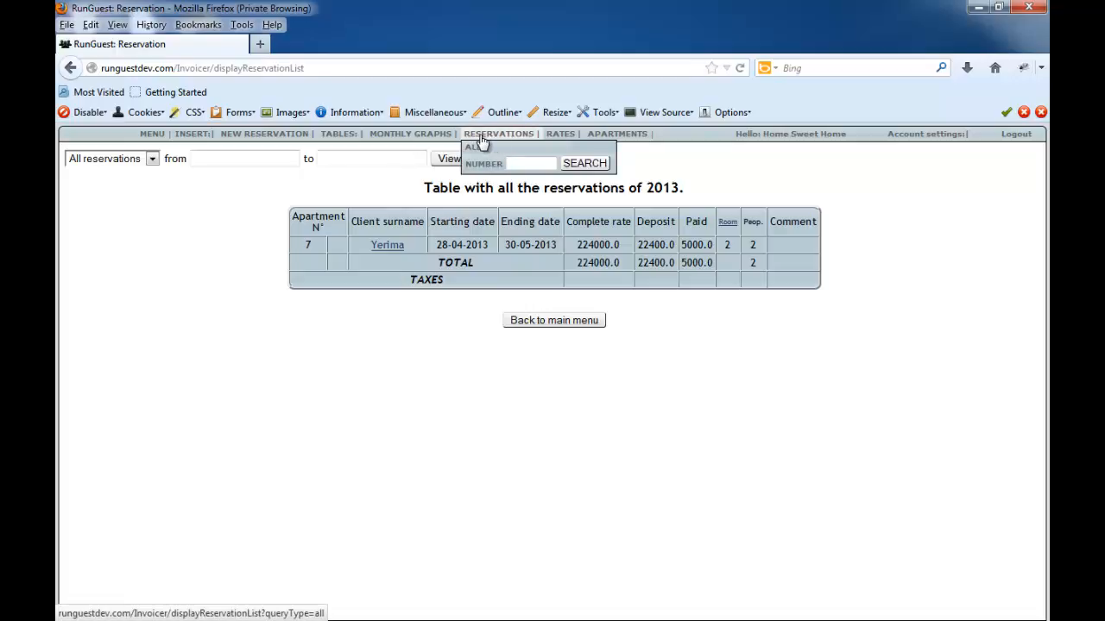
- Open the January 2013 monthly reservations graph and advance it month by month to April 2013
{"action": "mouse_move", "coordinate": [432, 142]}
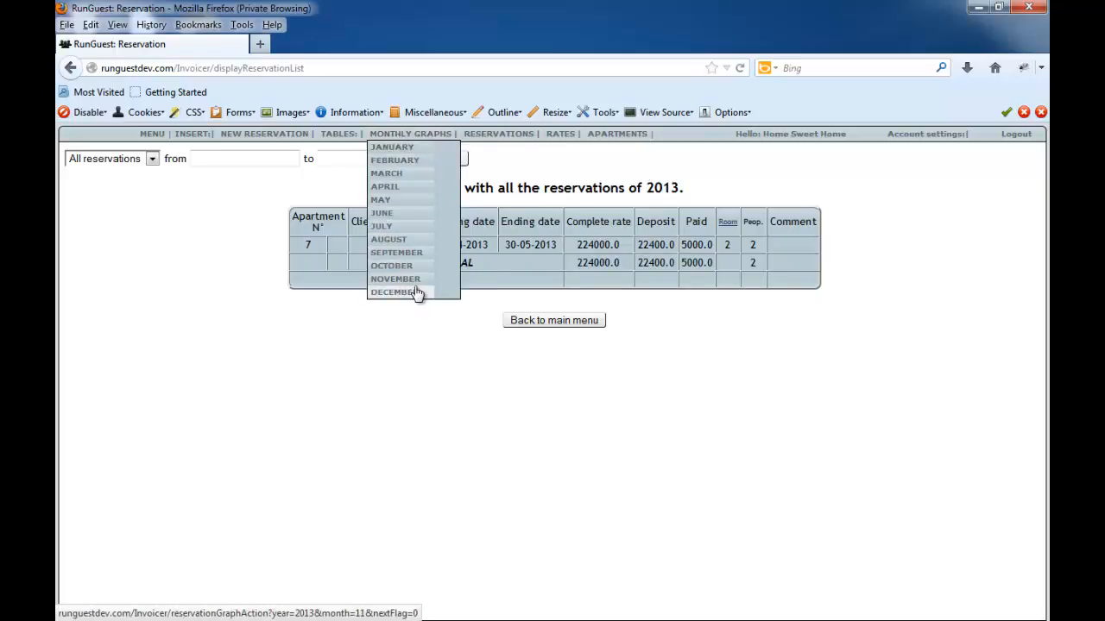
{"action": "left_click", "coordinate": [403, 150]}
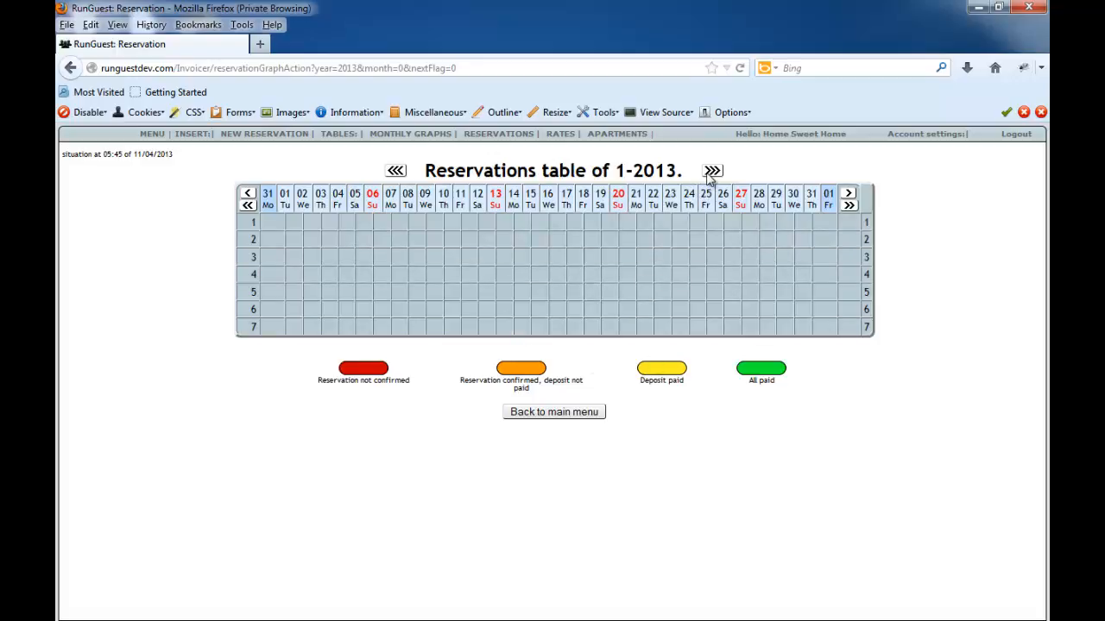
{"action": "double_click", "coordinate": [619, 170]}
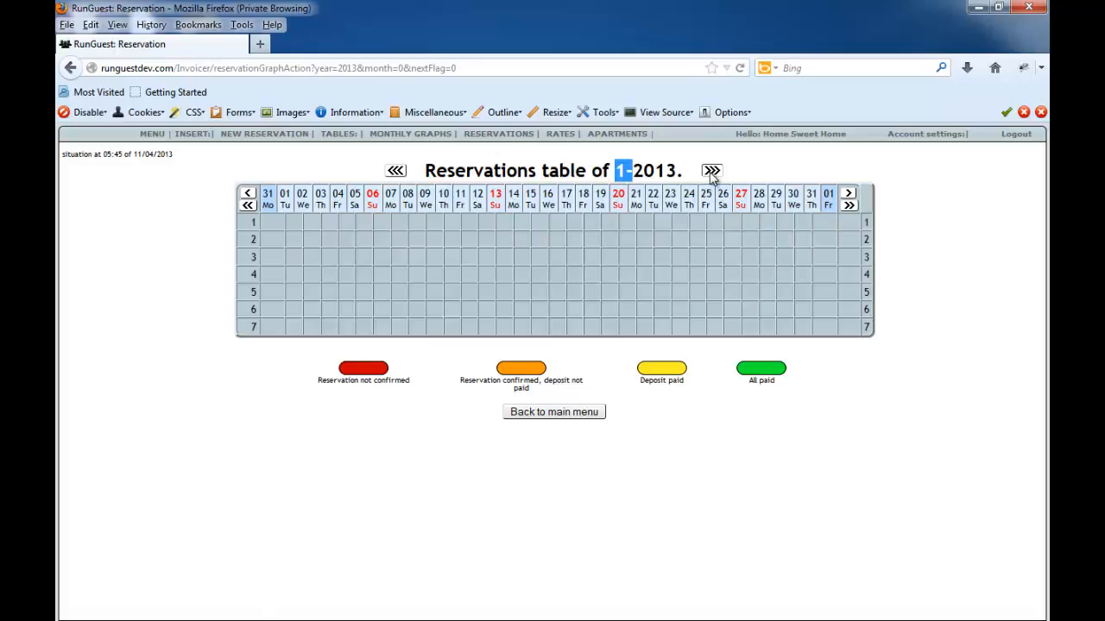
{"action": "left_click", "coordinate": [712, 171]}
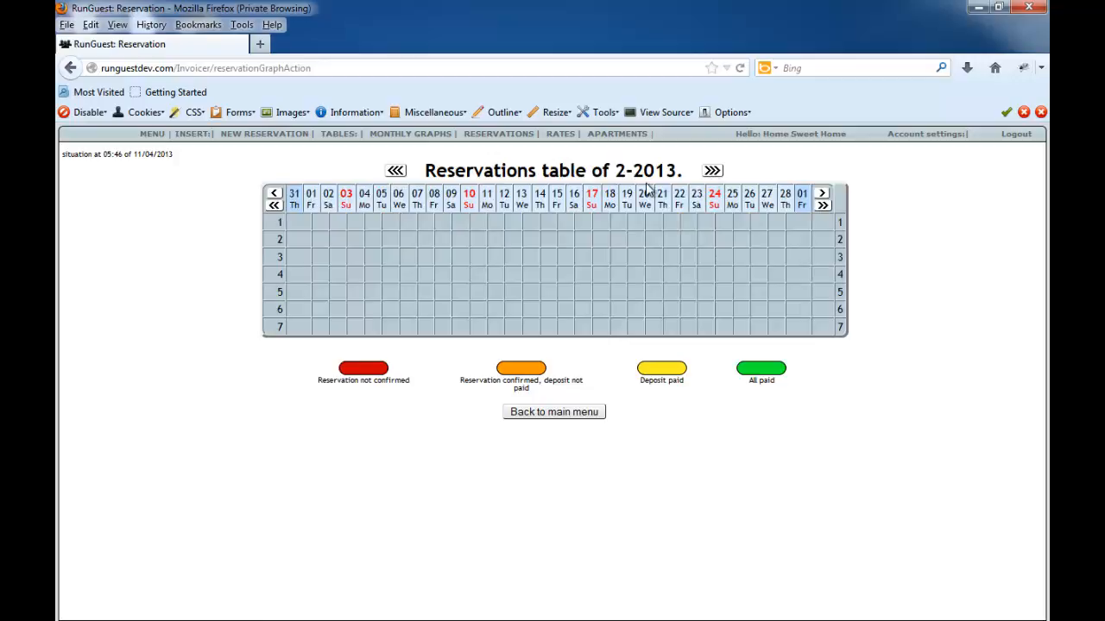
{"action": "left_click", "coordinate": [719, 172]}
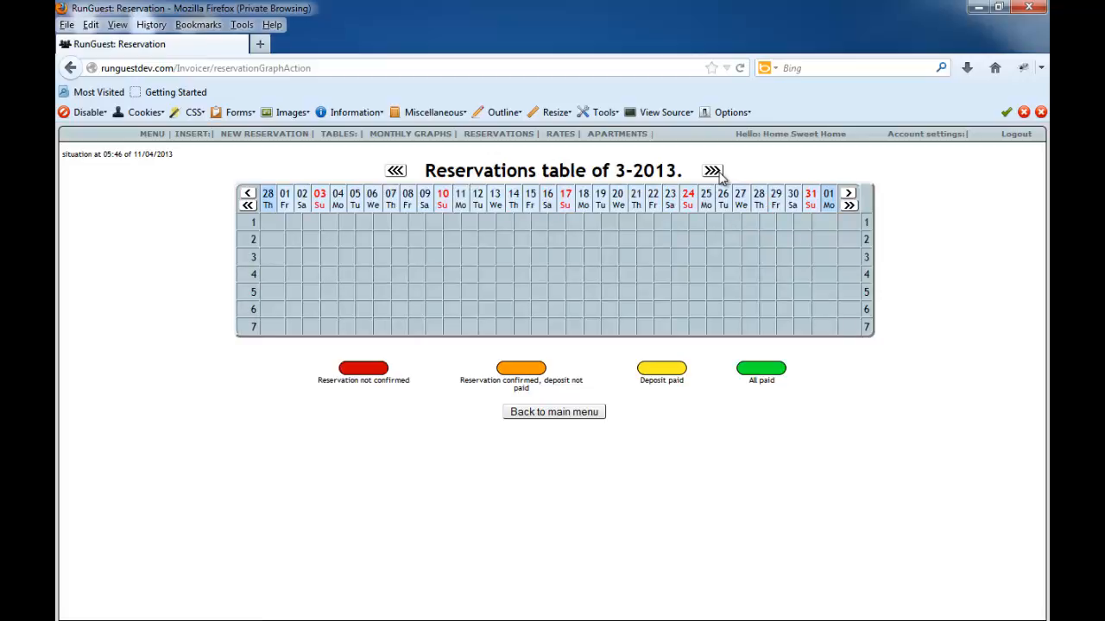
{"action": "left_click", "coordinate": [711, 170]}
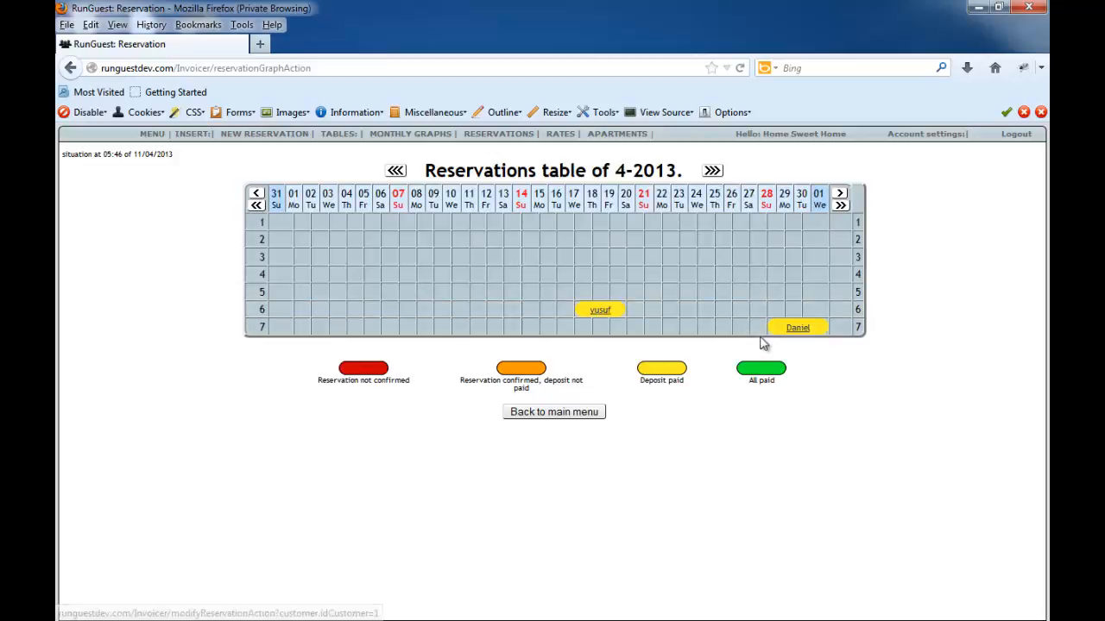
- Return to the table listing all reservations
{"action": "left_click", "coordinate": [500, 145]}
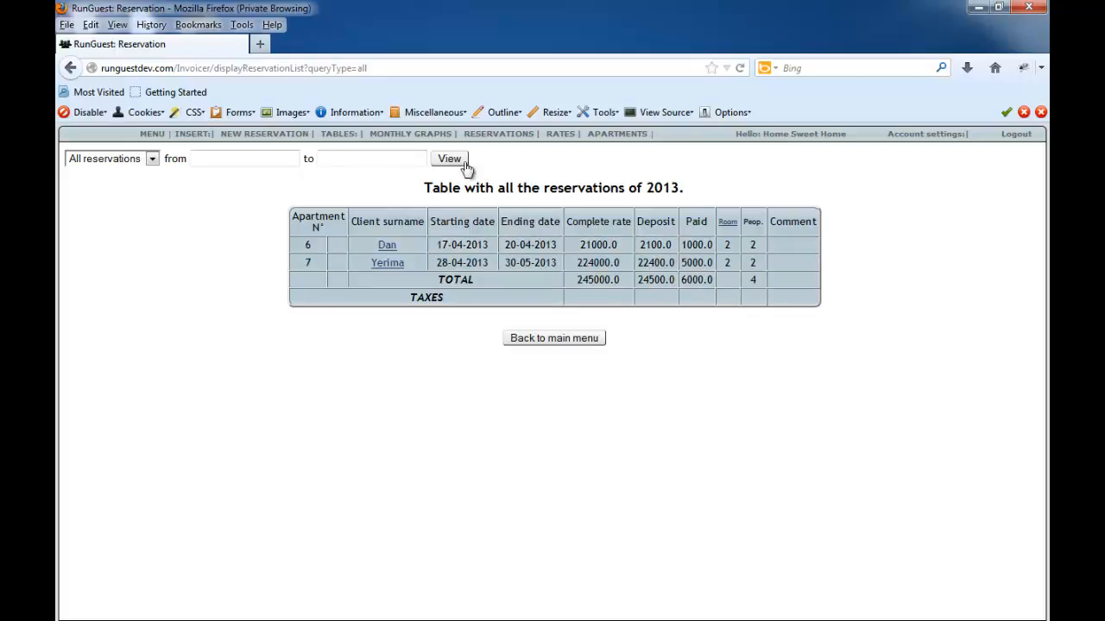
{"action": "mouse_move", "coordinate": [406, 135]}
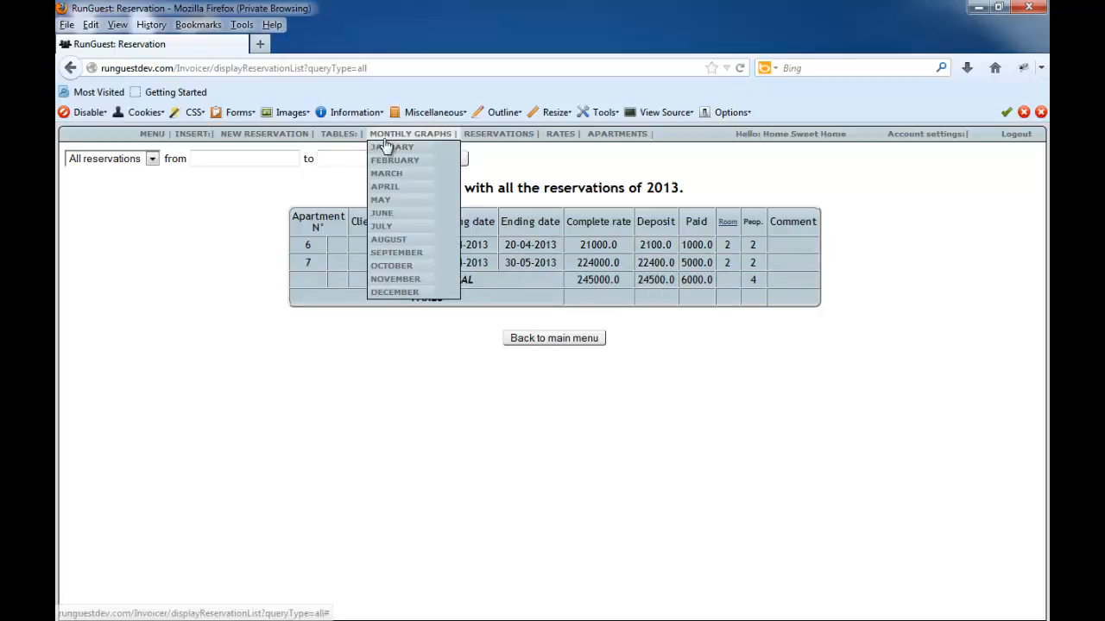
- Open the April 2013 monthly reservations graph and advance it to May 2013
{"action": "left_click", "coordinate": [391, 187]}
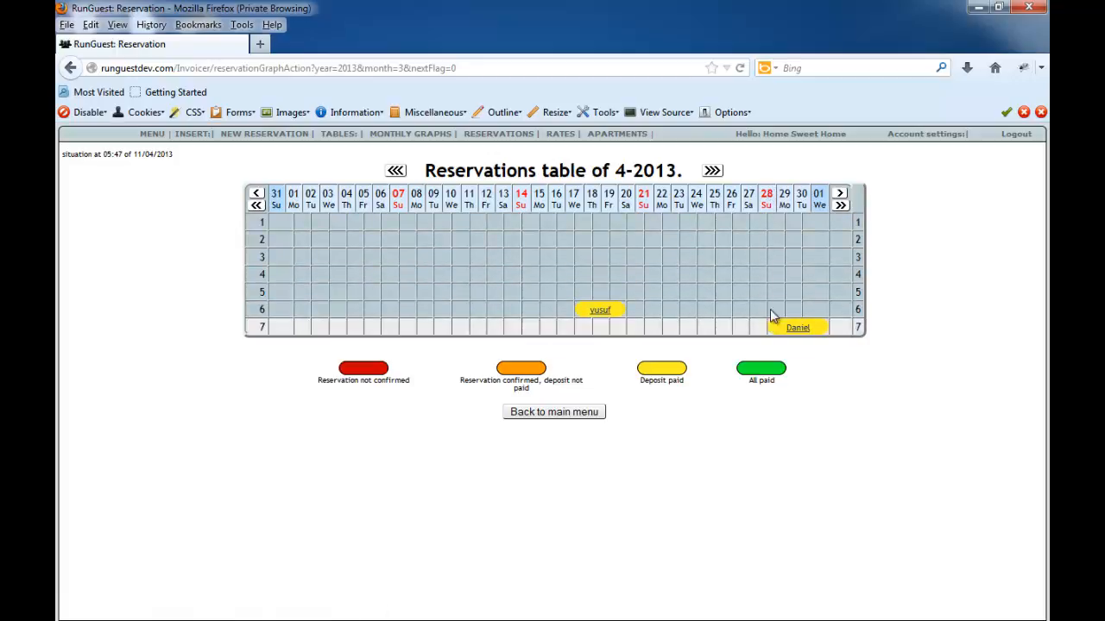
{"action": "left_click", "coordinate": [710, 170]}
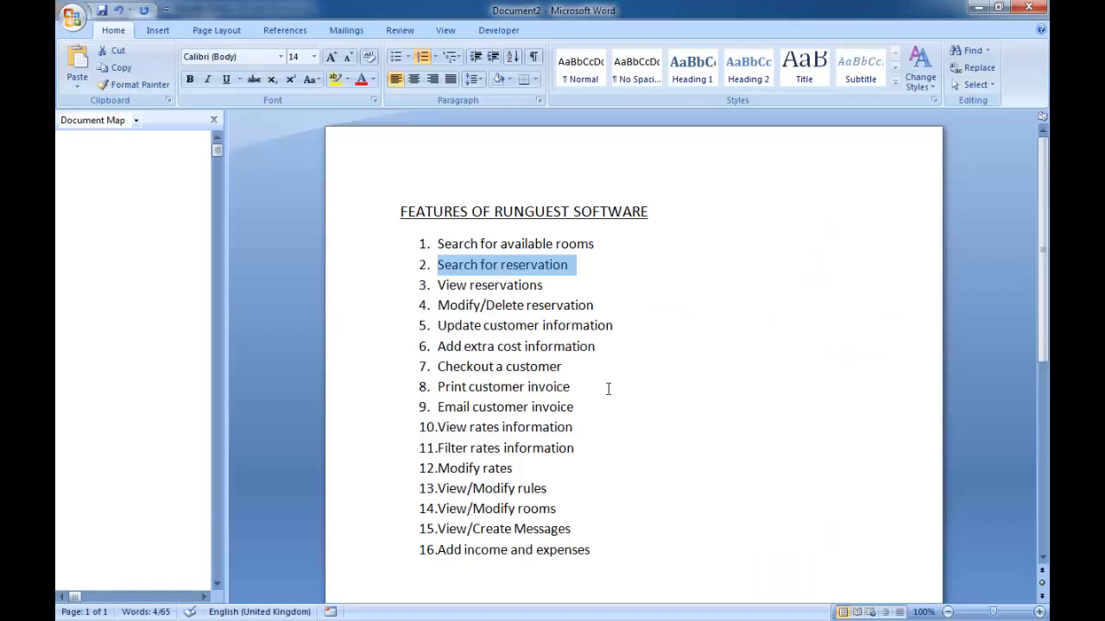
- Highlight "View reservations" and "Modify/Delete reservation" one after the other in the Word feature list, and switch back to RunGuest in Firefox
{"action": "left_click", "coordinate": [544, 284]}
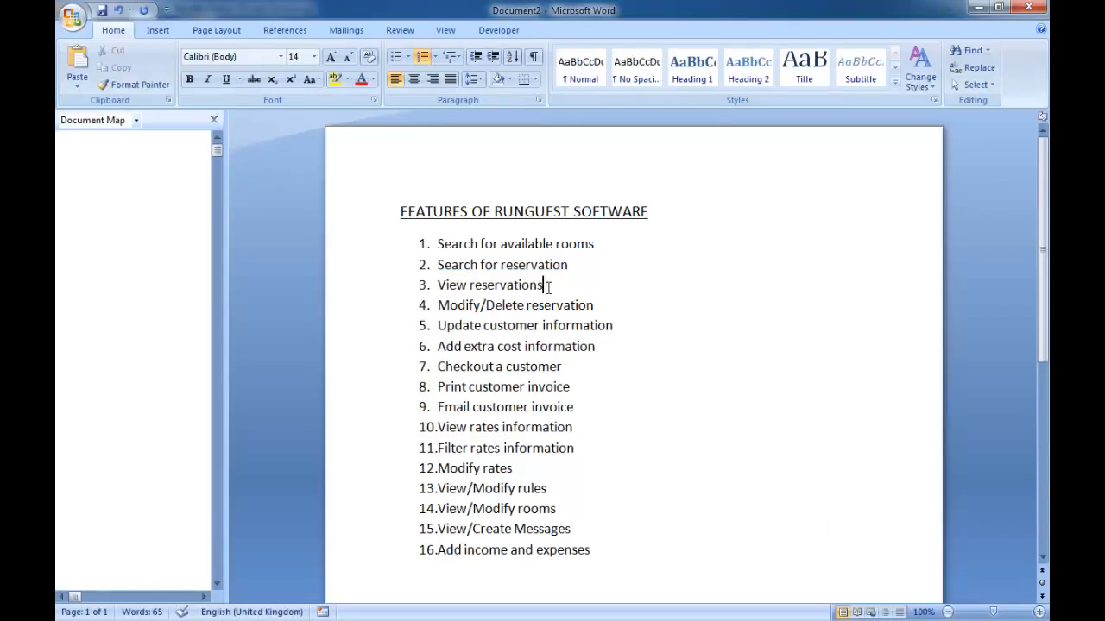
{"action": "left_click_drag", "start_coordinate": [543, 285], "coordinate": [458, 285]}
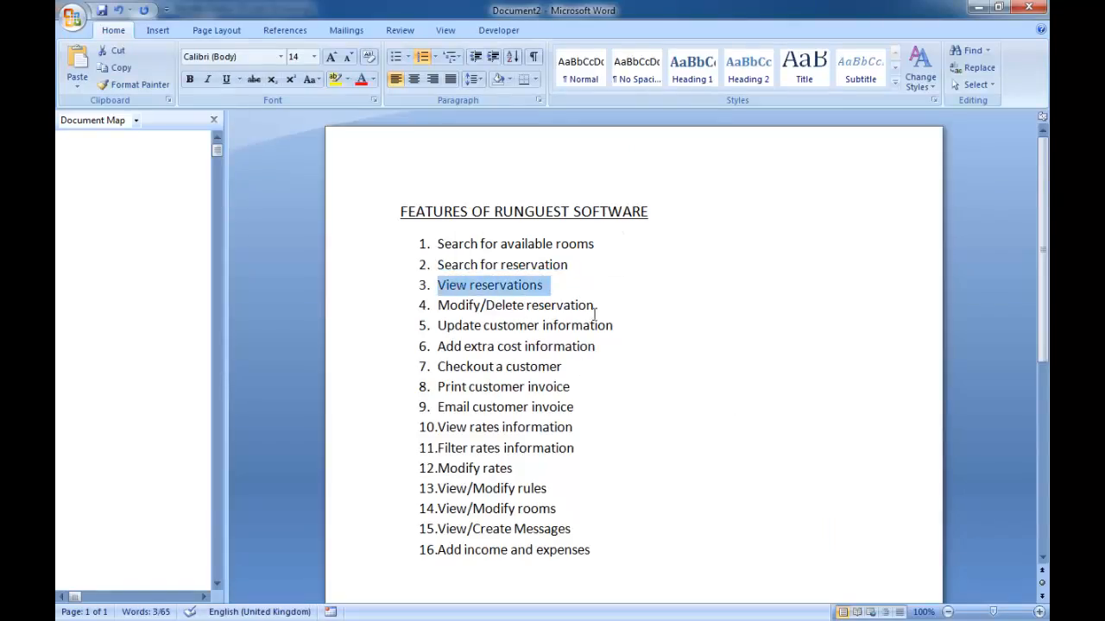
{"action": "left_click_drag", "start_coordinate": [595, 313], "coordinate": [437, 306]}
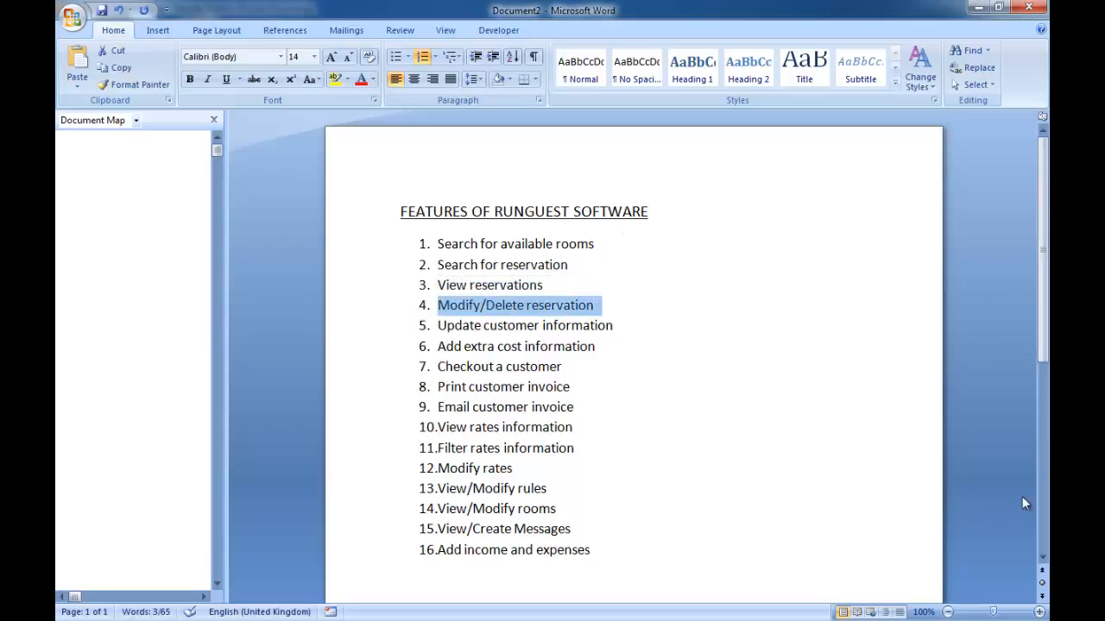
{"action": "left_click", "coordinate": [978, 7]}
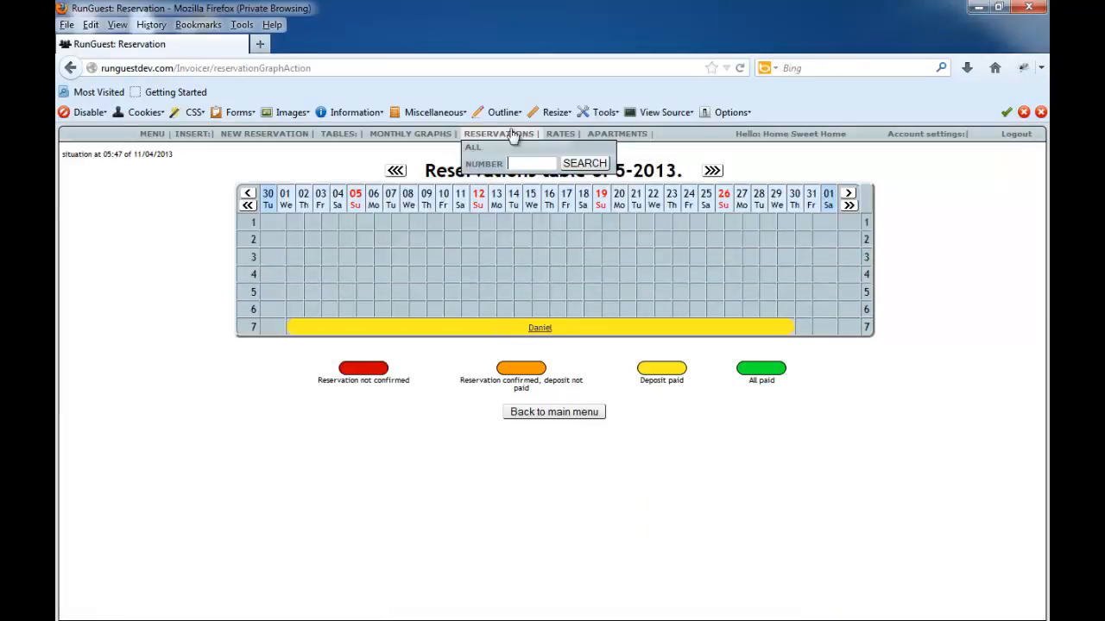
- Open the apartment 7 reservation from the table of all reservations and look through its details
{"action": "left_click", "coordinate": [489, 150]}
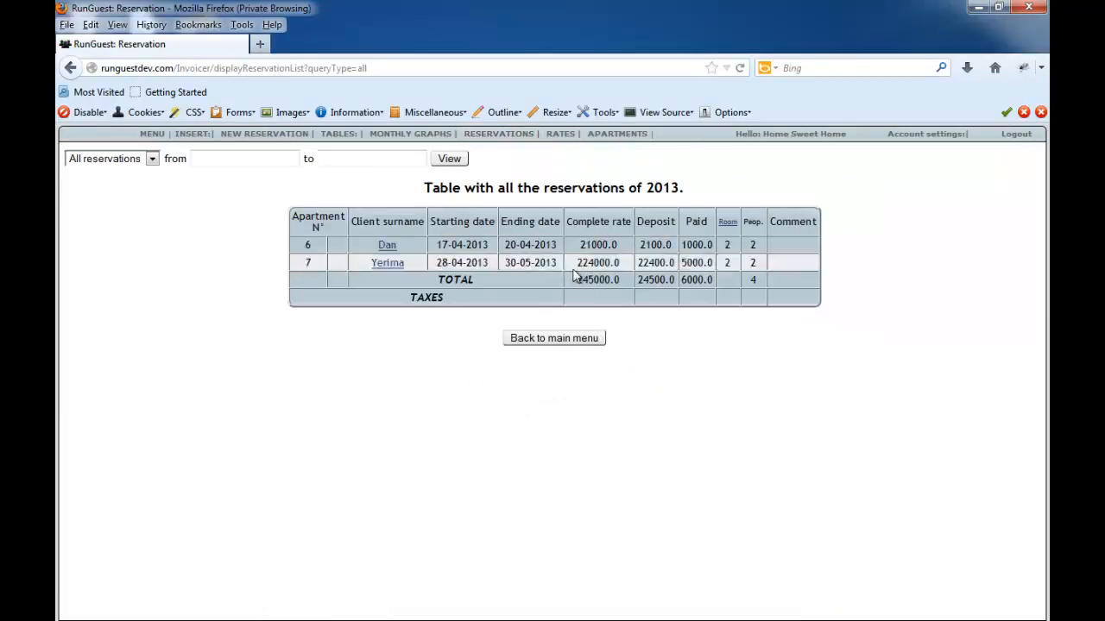
{"action": "left_click", "coordinate": [391, 263]}
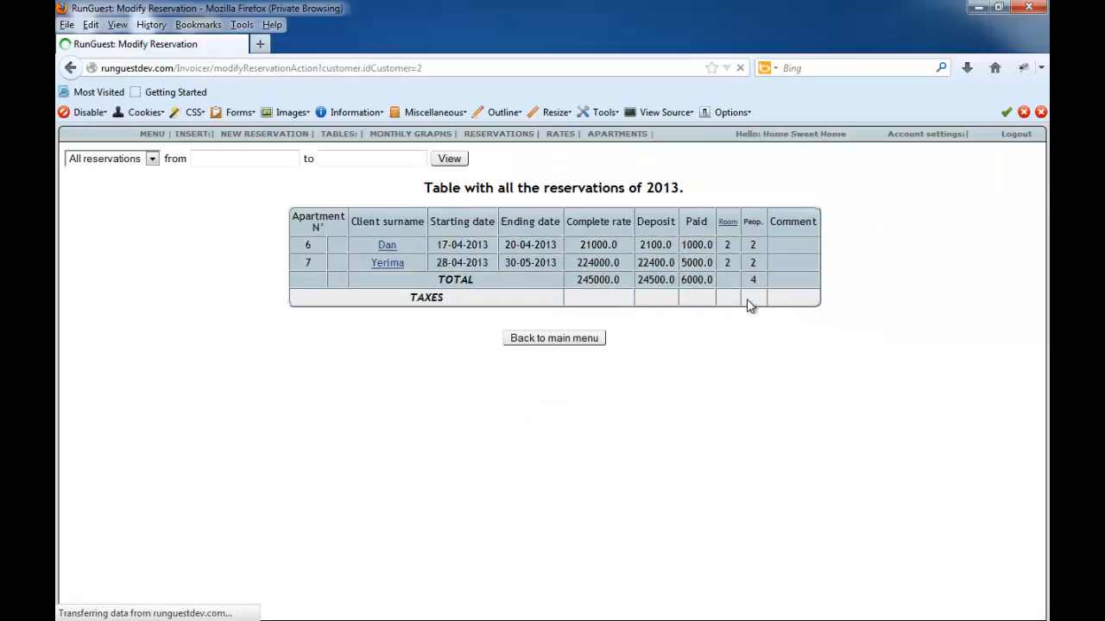
{"action": "scroll", "coordinate": [488, 383], "scroll_direction": "down", "scroll_amount": 4}
{"action": "scroll", "coordinate": [493, 372], "scroll_direction": "up", "scroll_amount": 4}
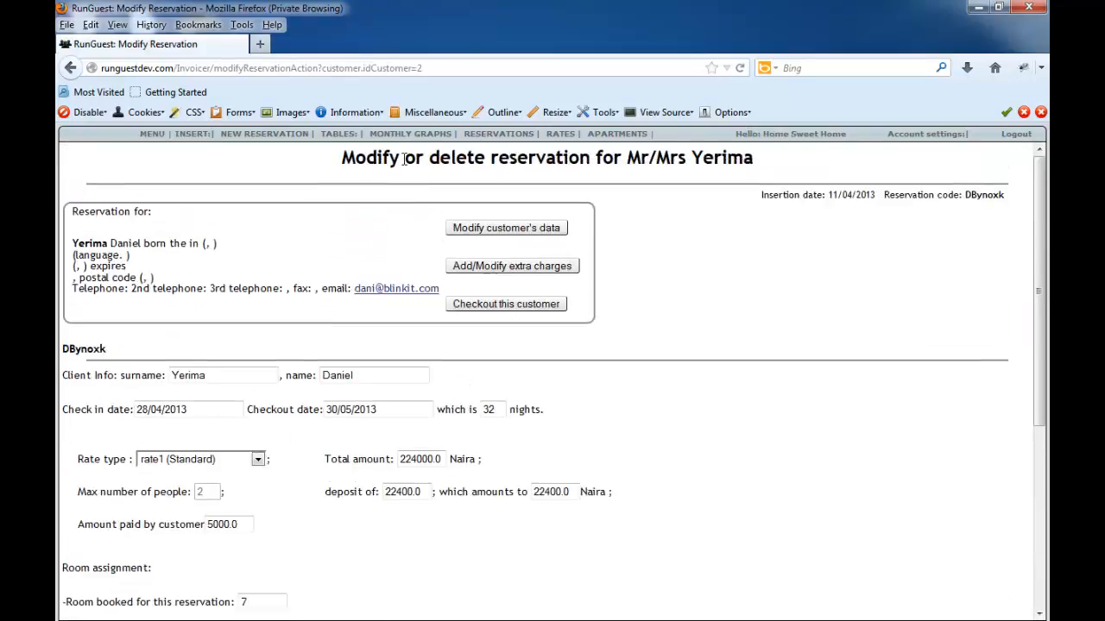
{"action": "scroll", "coordinate": [671, 509], "scroll_direction": "down", "scroll_amount": 5}
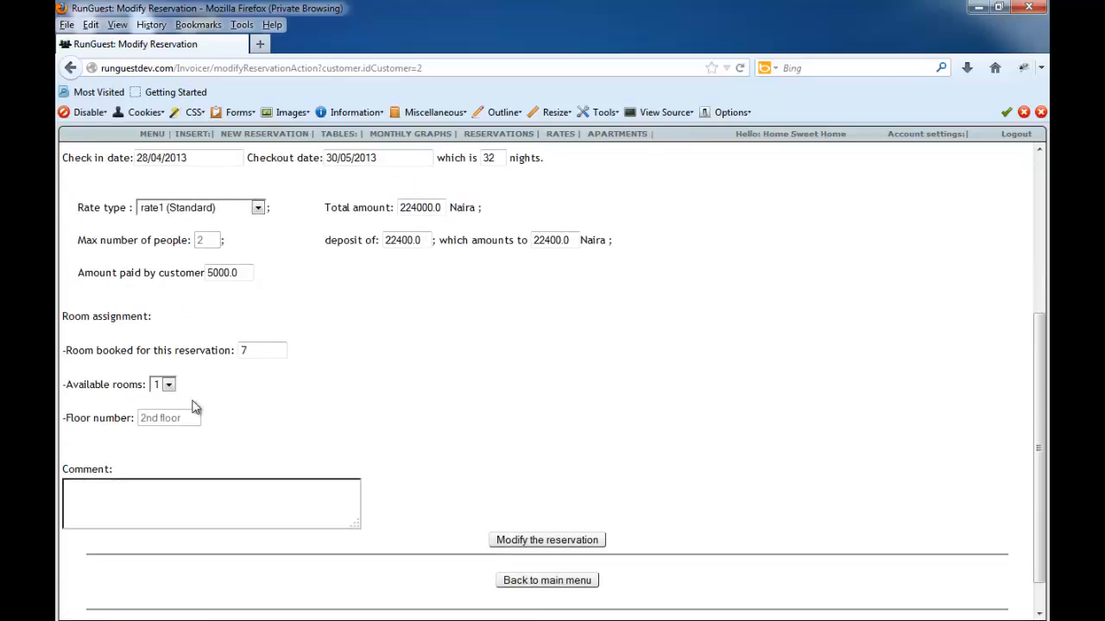
- Choose room 6 from the available rooms in the apartment 7 reservation's room assignment
{"action": "left_click", "coordinate": [168, 388]}
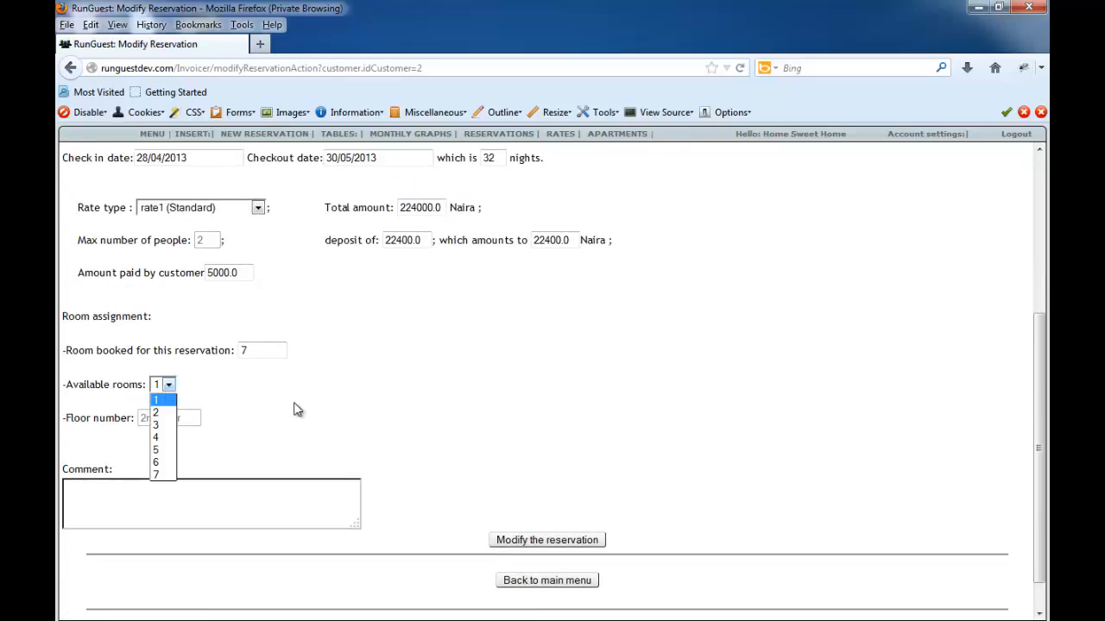
{"action": "left_click", "coordinate": [261, 363]}
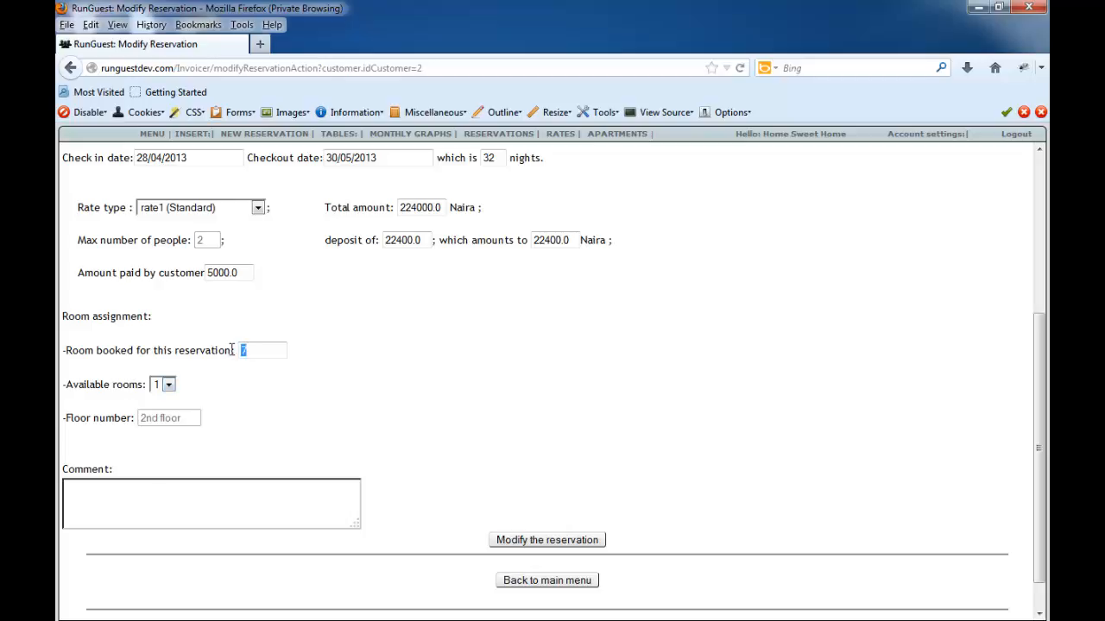
{"action": "scroll", "coordinate": [557, 481], "scroll_direction": "up", "scroll_amount": 3}
{"action": "scroll", "coordinate": [377, 461], "scroll_direction": "down", "scroll_amount": 4}
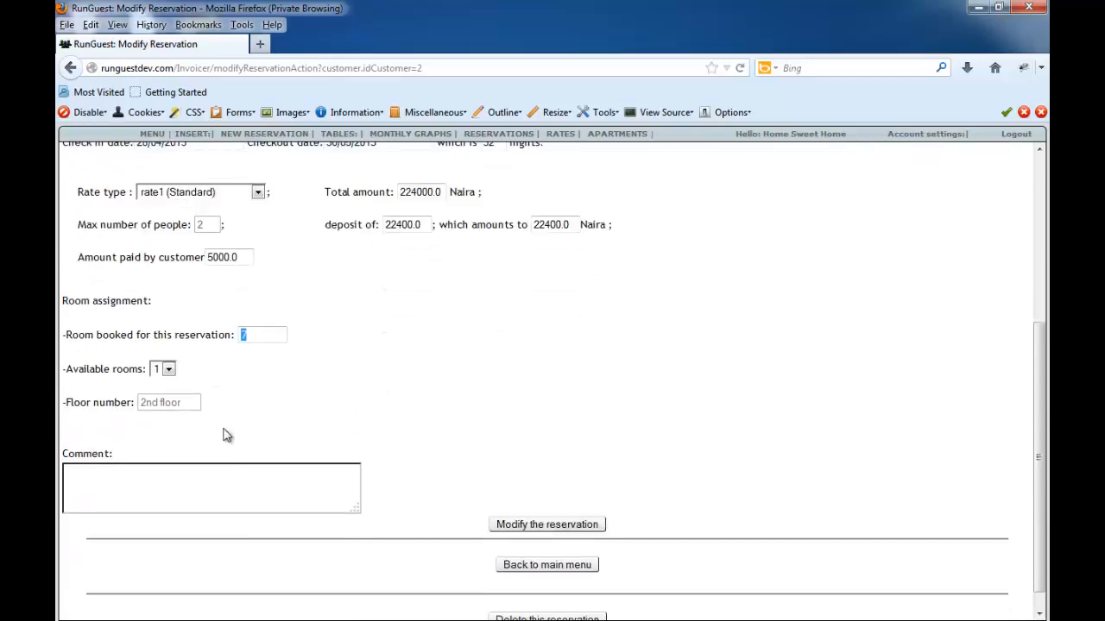
{"action": "left_click", "coordinate": [169, 348]}
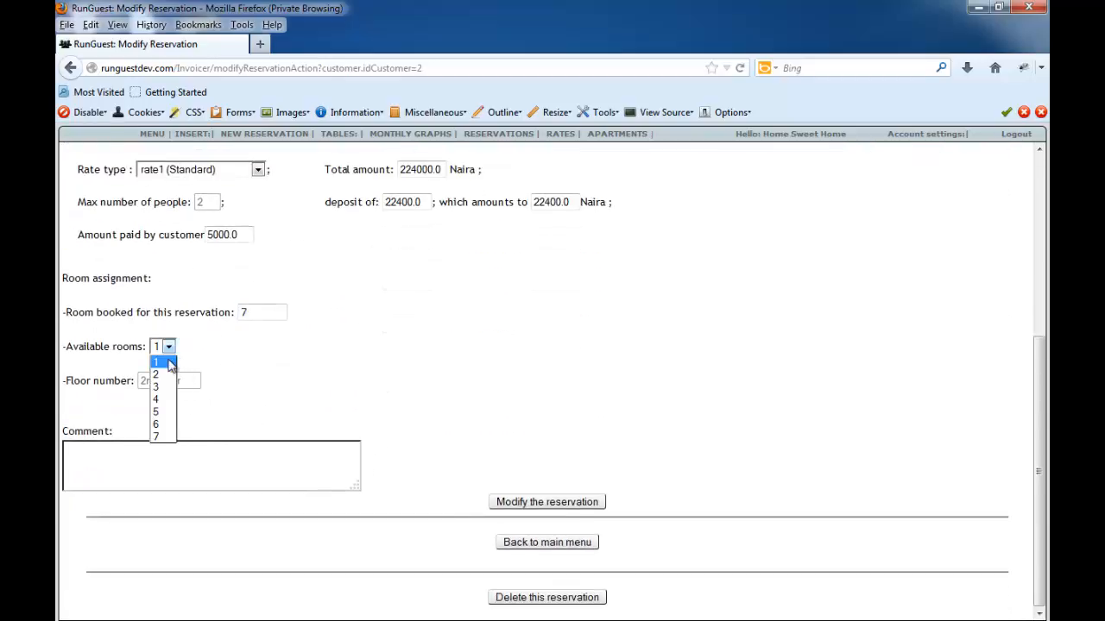
{"action": "left_click", "coordinate": [164, 425]}
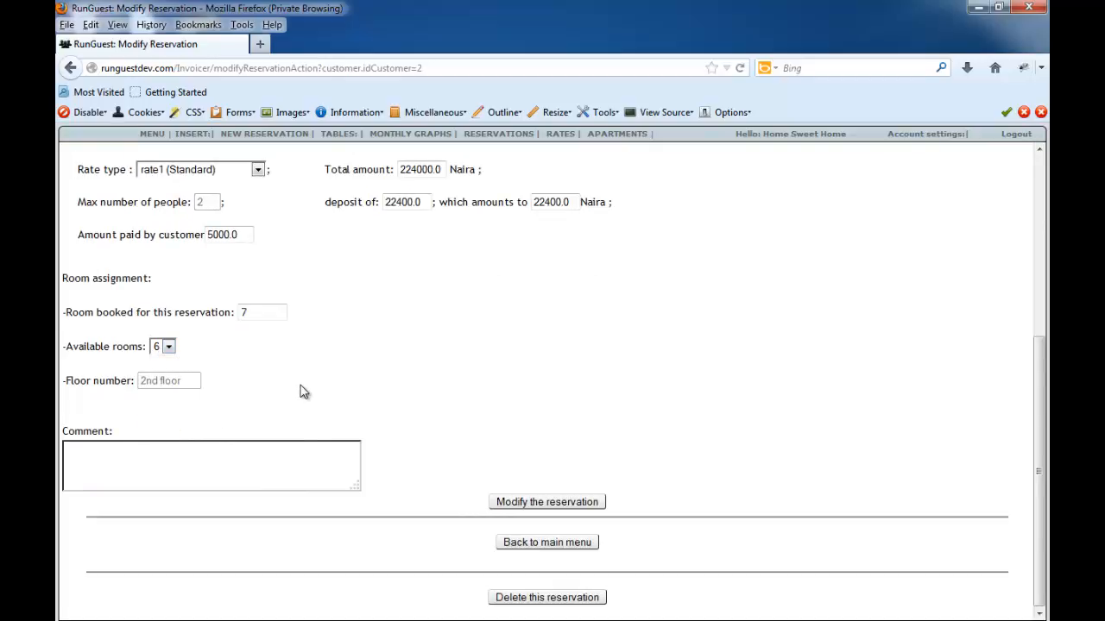
- View the check-in date calendar, close it without picking a date, and review the reservation form with its modify and delete options
{"action": "scroll", "coordinate": [581, 464], "scroll_direction": "up", "scroll_amount": 4}
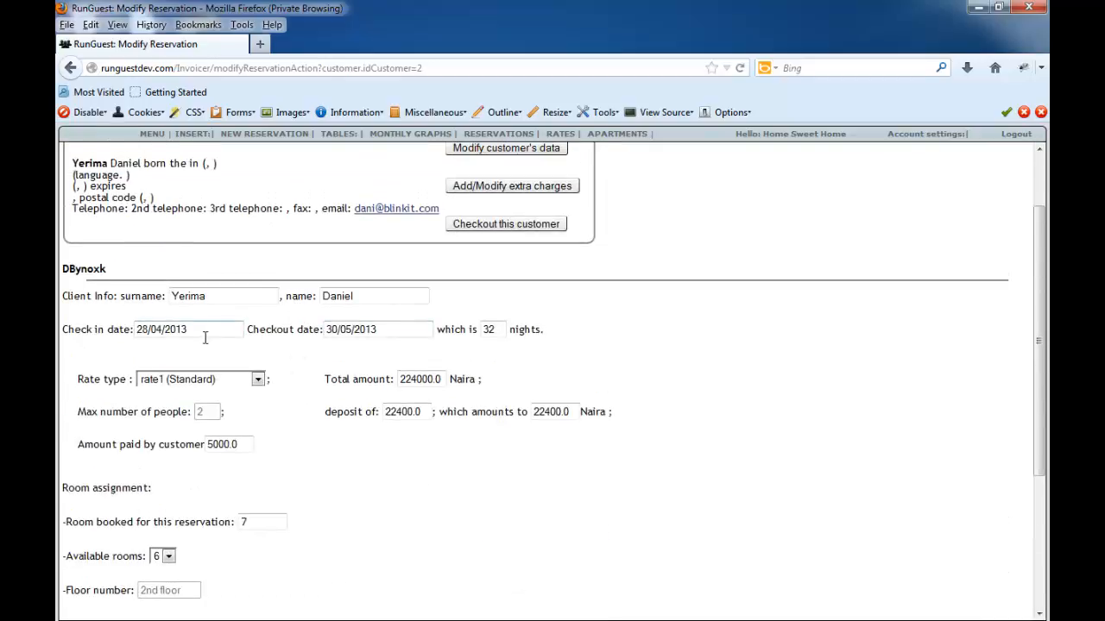
{"action": "left_click", "coordinate": [194, 334]}
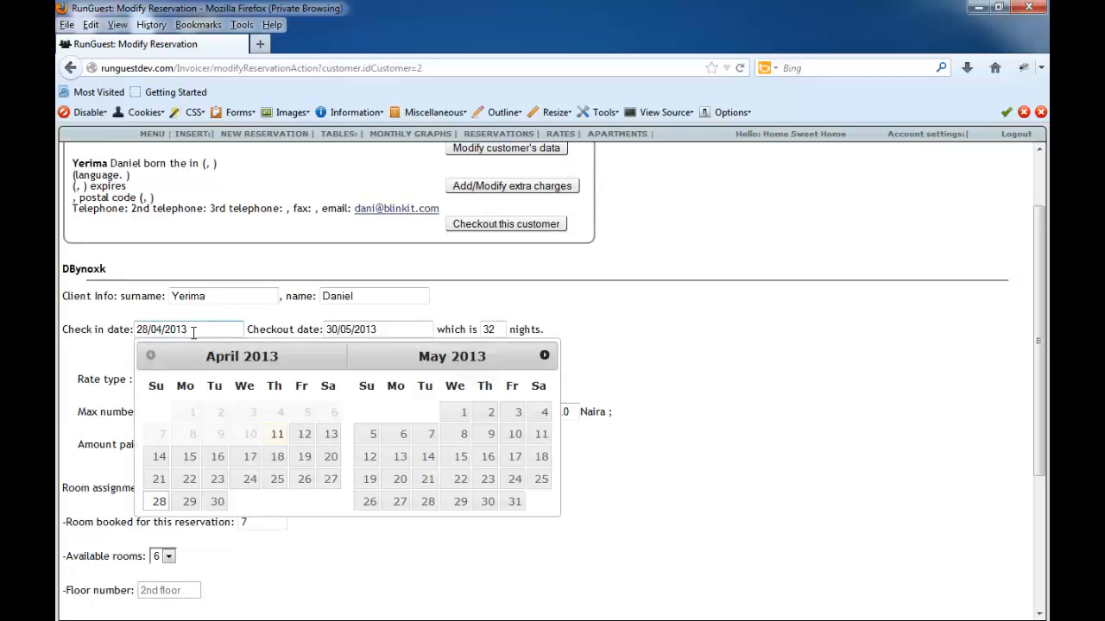
{"action": "left_click", "coordinate": [825, 386]}
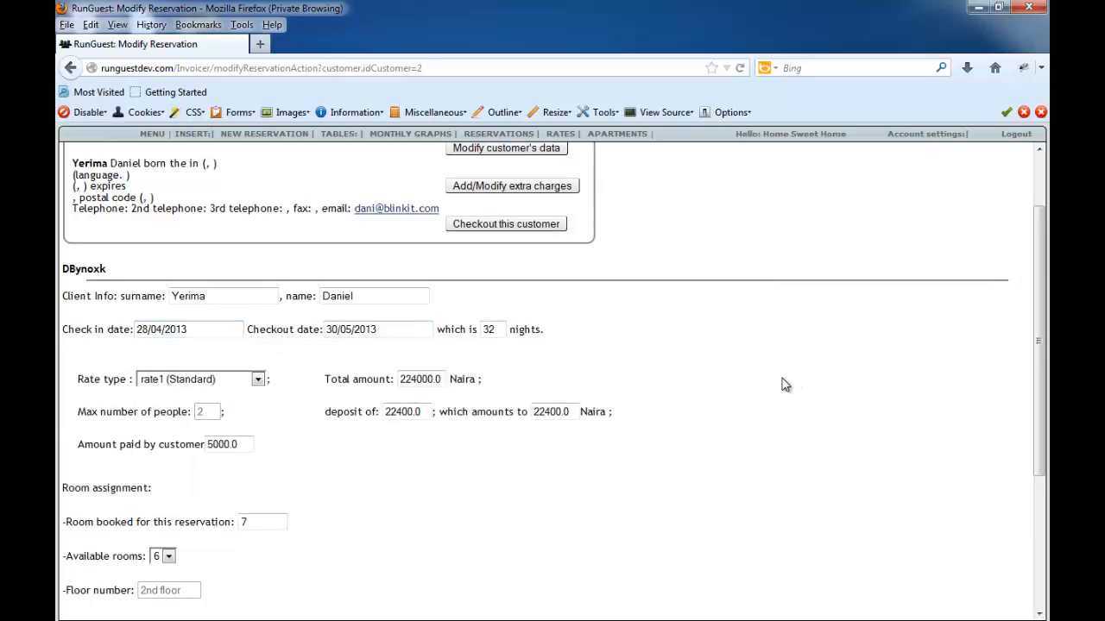
{"action": "scroll", "coordinate": [759, 392], "scroll_direction": "down", "scroll_amount": 5}
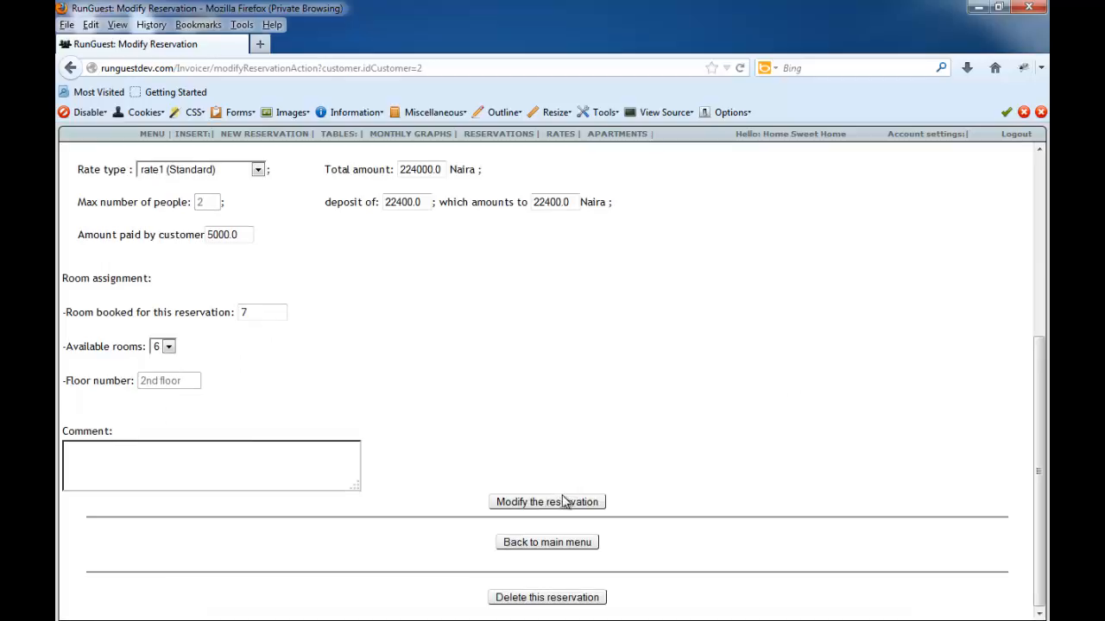
{"action": "scroll", "coordinate": [530, 402], "scroll_direction": "up", "scroll_amount": 4}
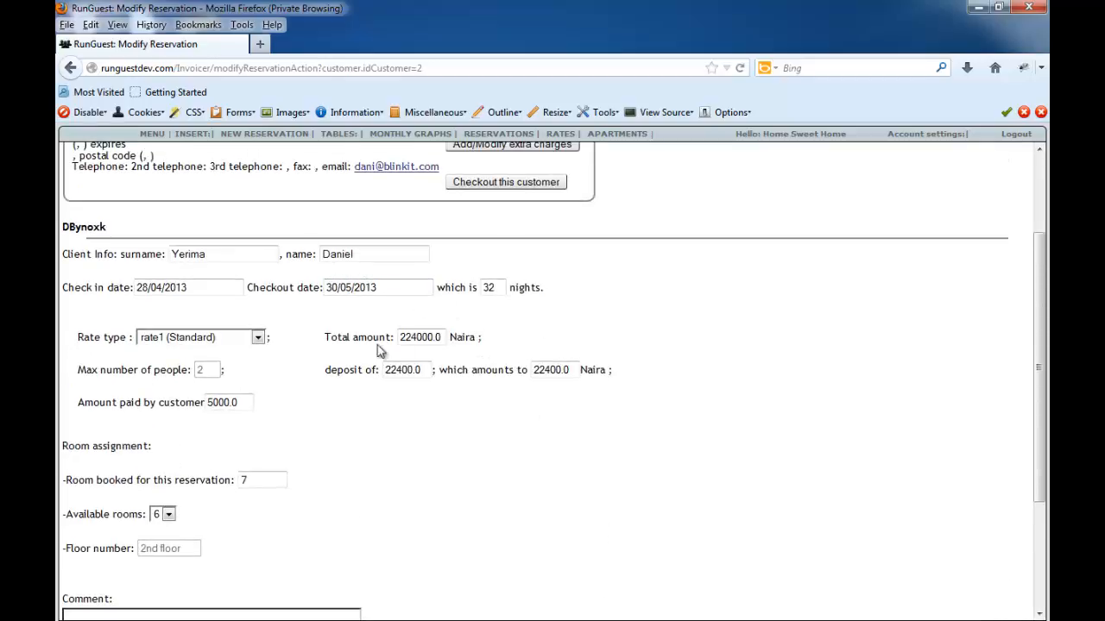
{"action": "scroll", "coordinate": [577, 425], "scroll_direction": "down", "scroll_amount": 4}
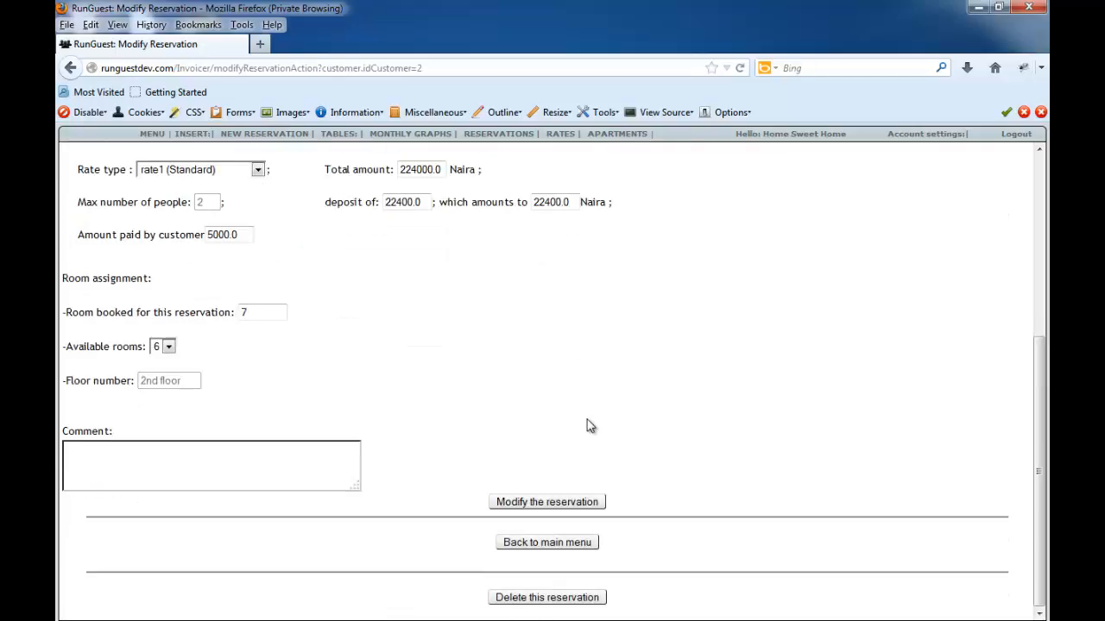
{"action": "scroll", "coordinate": [600, 413], "scroll_direction": "up", "scroll_amount": 4}
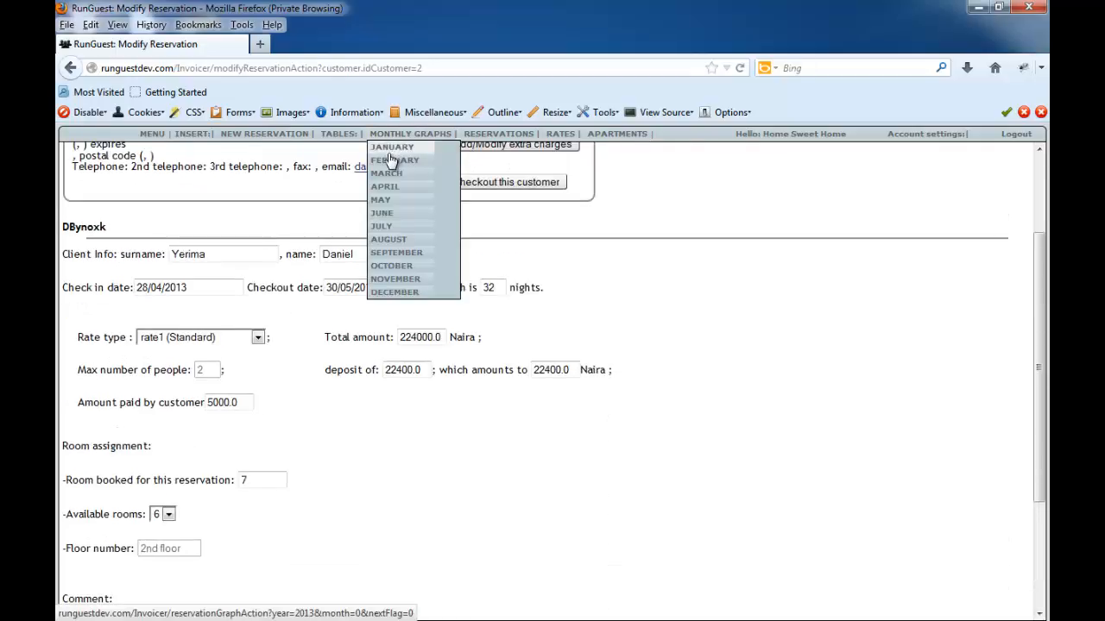
- Open the January 2013 monthly reservations graph and advance it to April 2013
{"action": "left_click", "coordinate": [394, 148]}
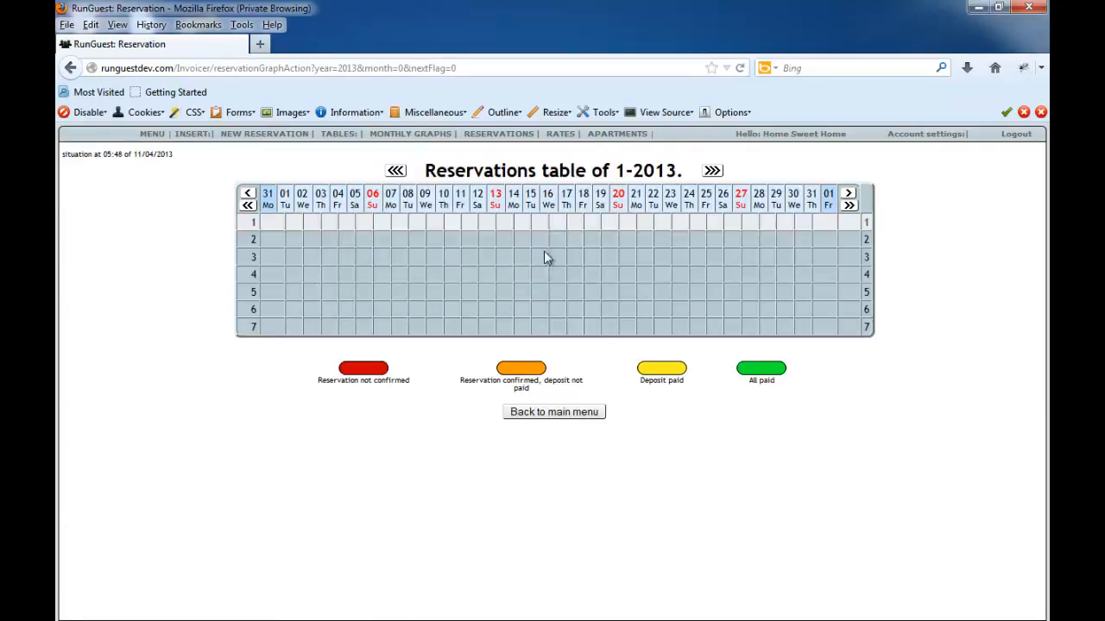
{"action": "left_click", "coordinate": [711, 173]}
{"action": "left_click", "coordinate": [712, 173]}
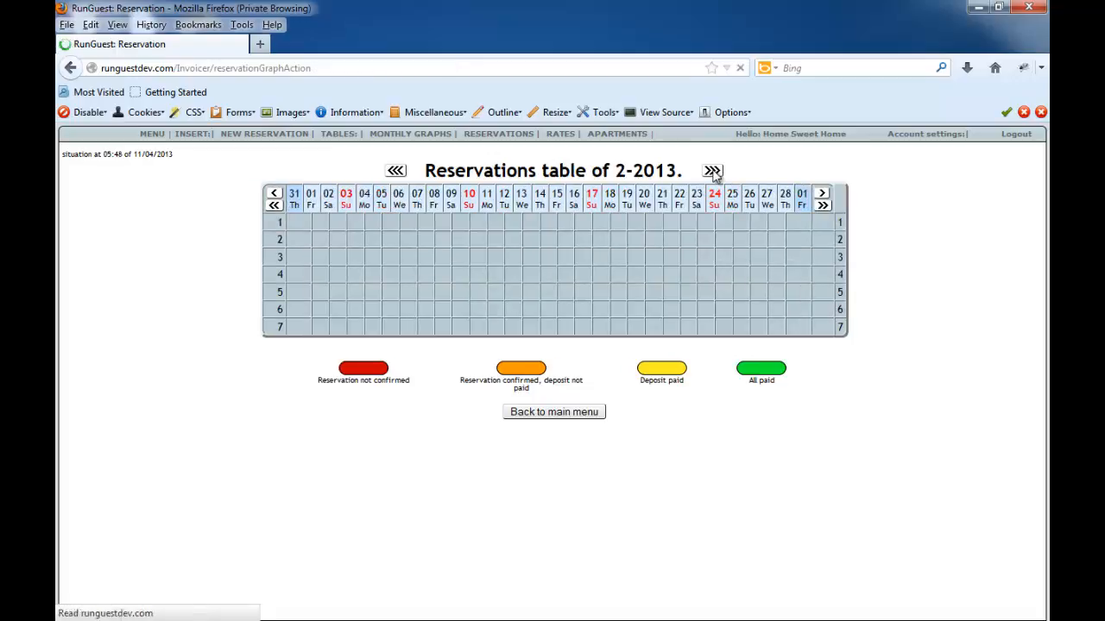
{"action": "left_click", "coordinate": [712, 173]}
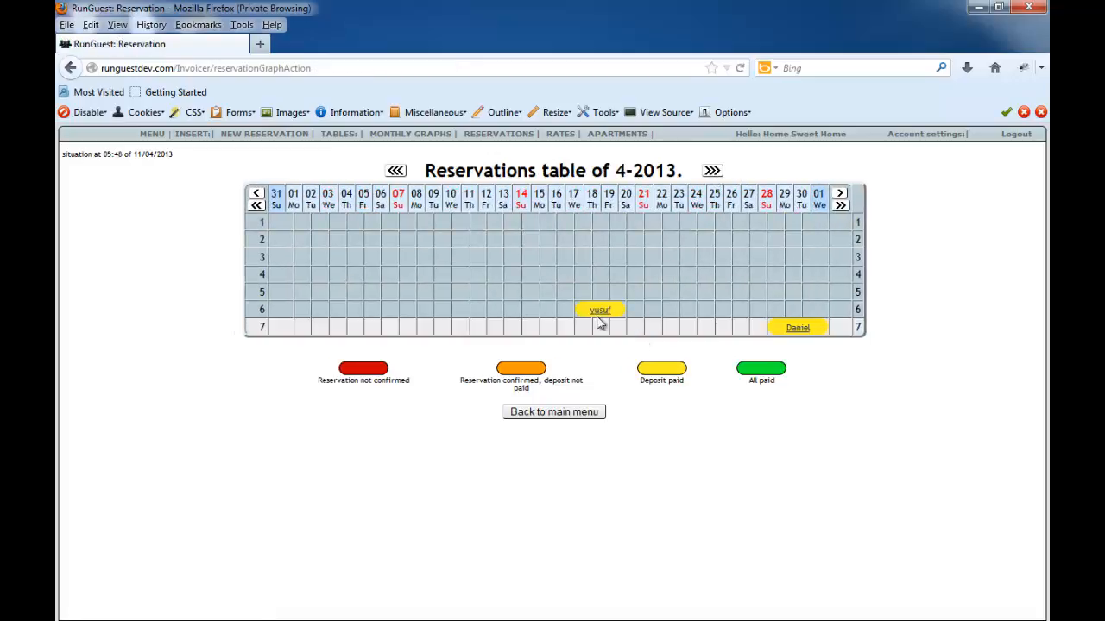
- Open the room 6 reservation from the April graph and examine its details and its modify and delete options
{"action": "left_click", "coordinate": [599, 316]}
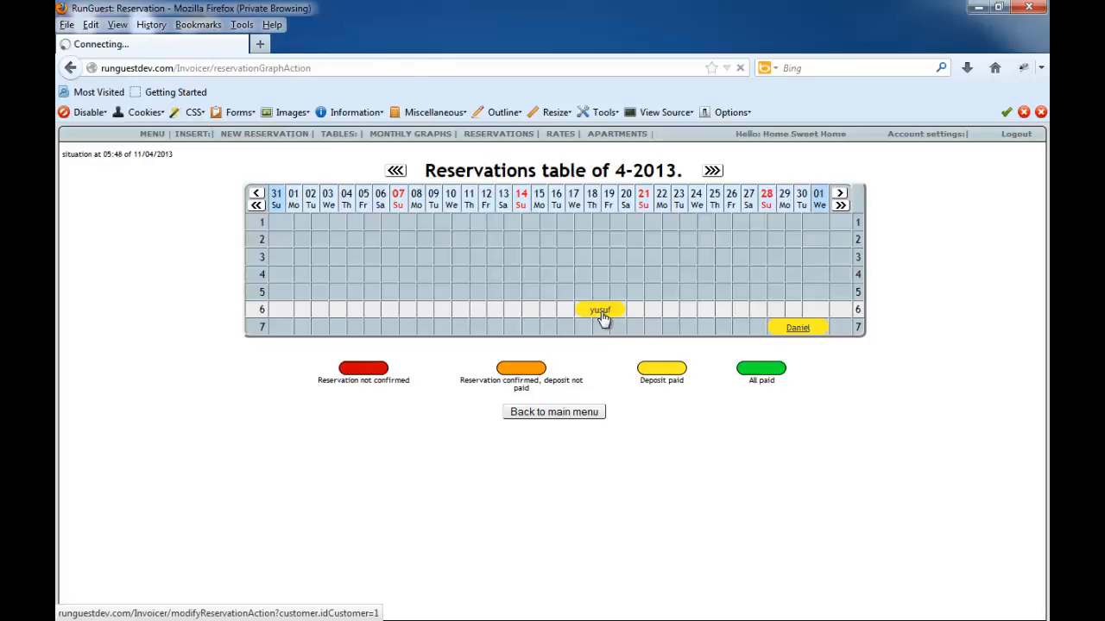
{"action": "scroll", "coordinate": [540, 381], "scroll_direction": "down", "scroll_amount": 5}
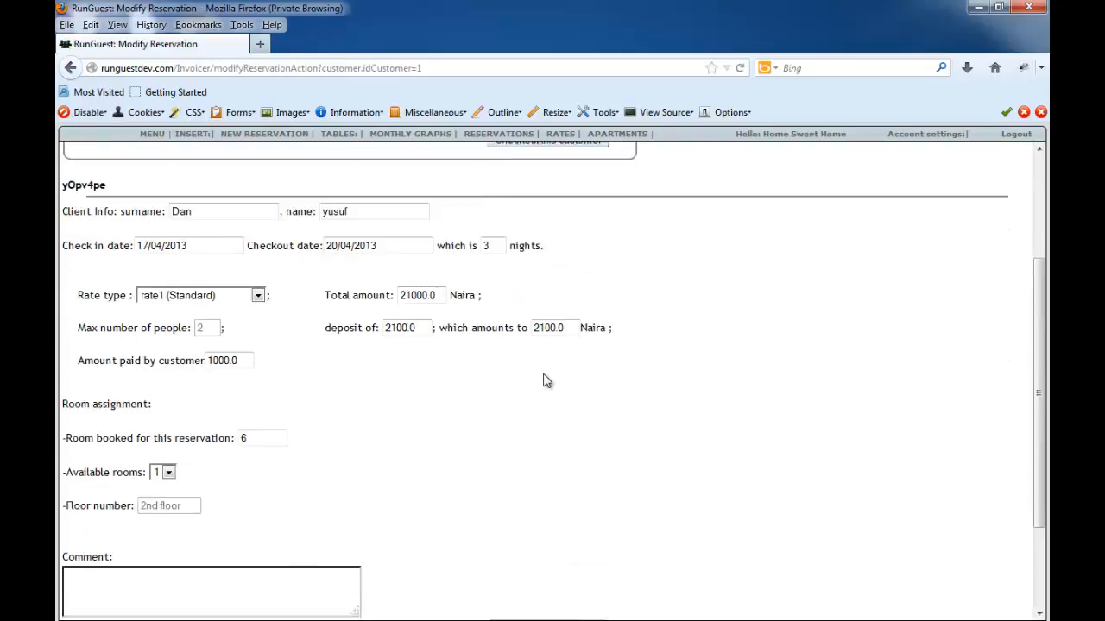
{"action": "scroll", "coordinate": [501, 380], "scroll_direction": "up", "scroll_amount": 2}
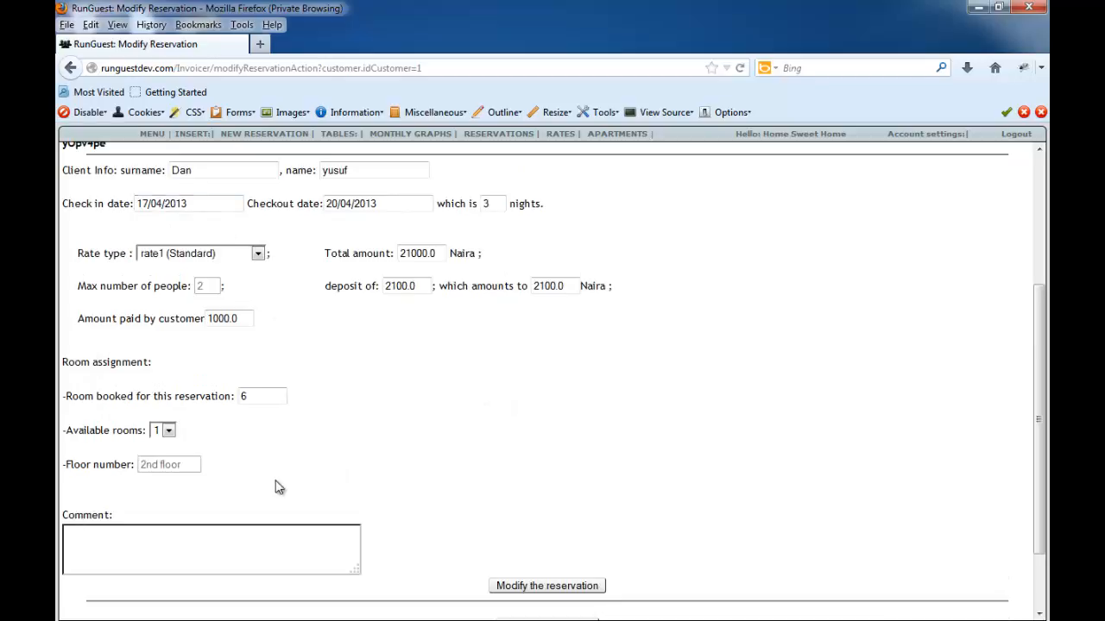
{"action": "scroll", "coordinate": [510, 558], "scroll_direction": "down", "scroll_amount": 1}
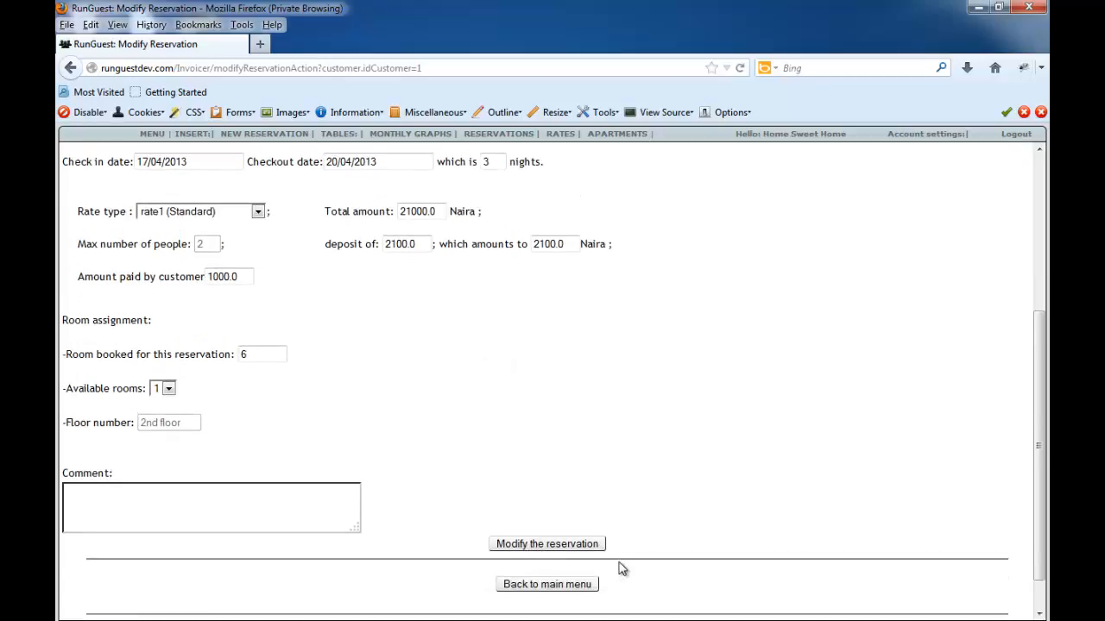
{"action": "scroll", "coordinate": [623, 570], "scroll_direction": "down", "scroll_amount": 1}
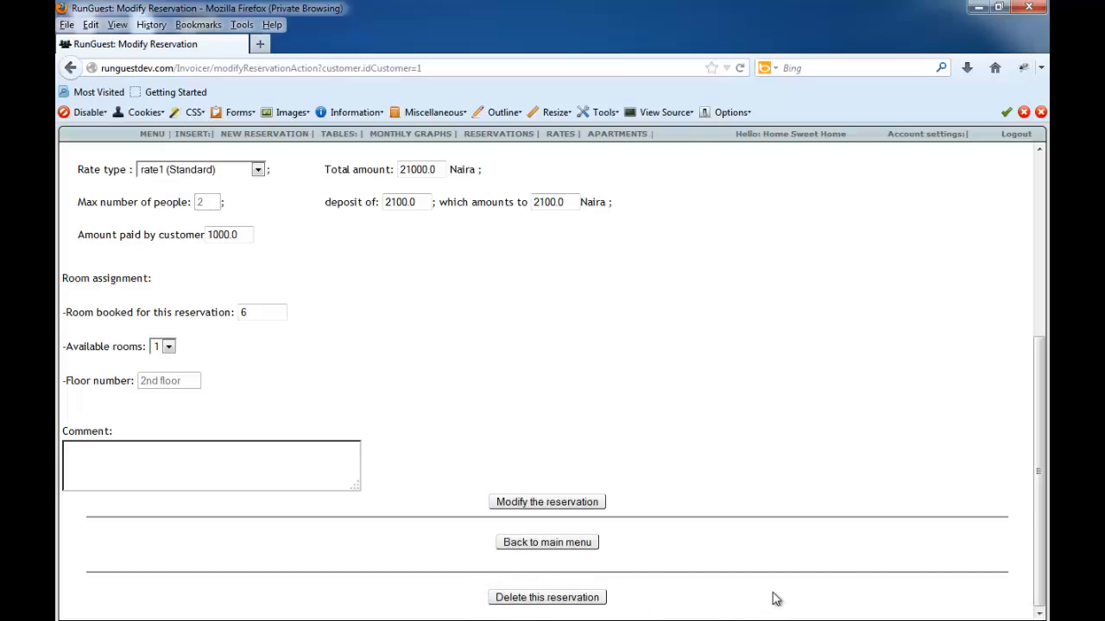
{"action": "scroll", "coordinate": [730, 552], "scroll_direction": "up", "scroll_amount": 5}
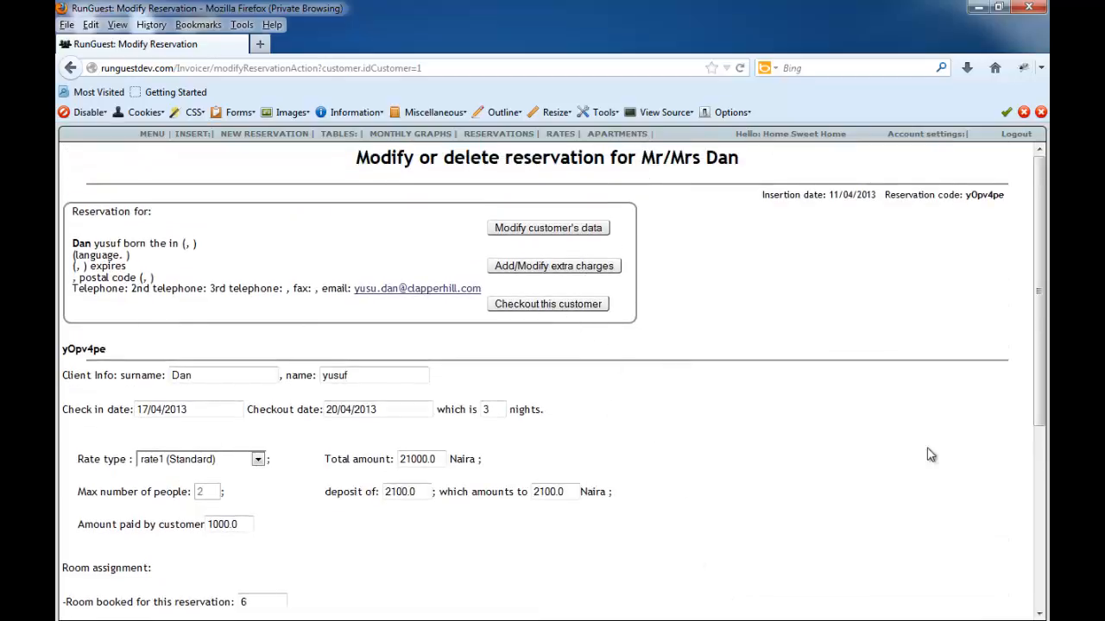
- Switch to the Word feature list, highlight "Update customer information", and return to the reservation in RunGuest
{"action": "key", "text": "alt+Tab"}
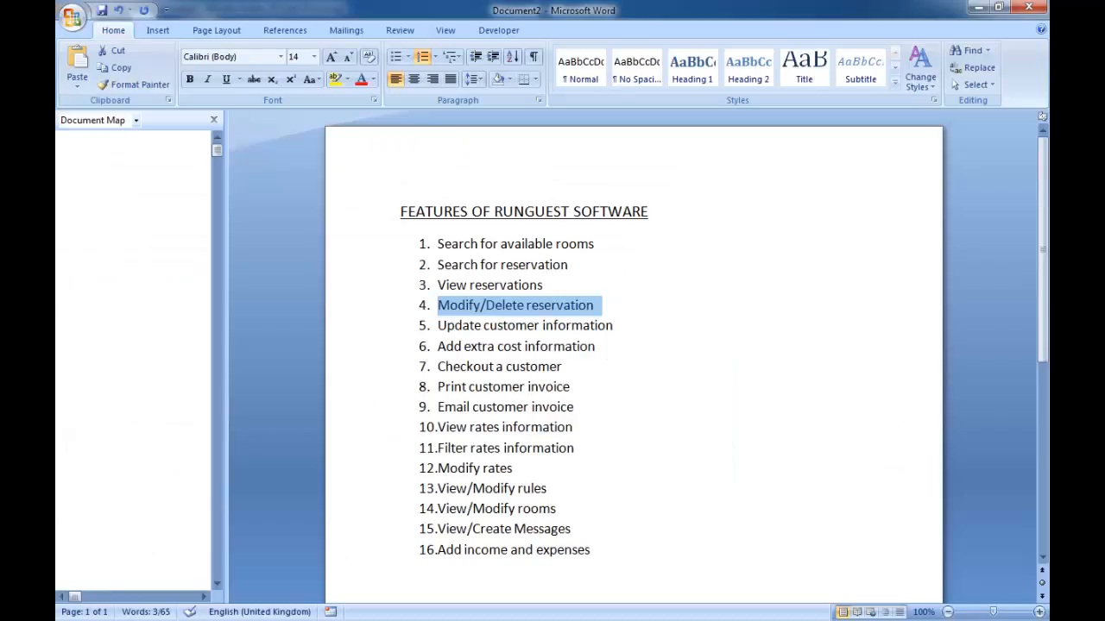
{"action": "left_click", "coordinate": [516, 325]}
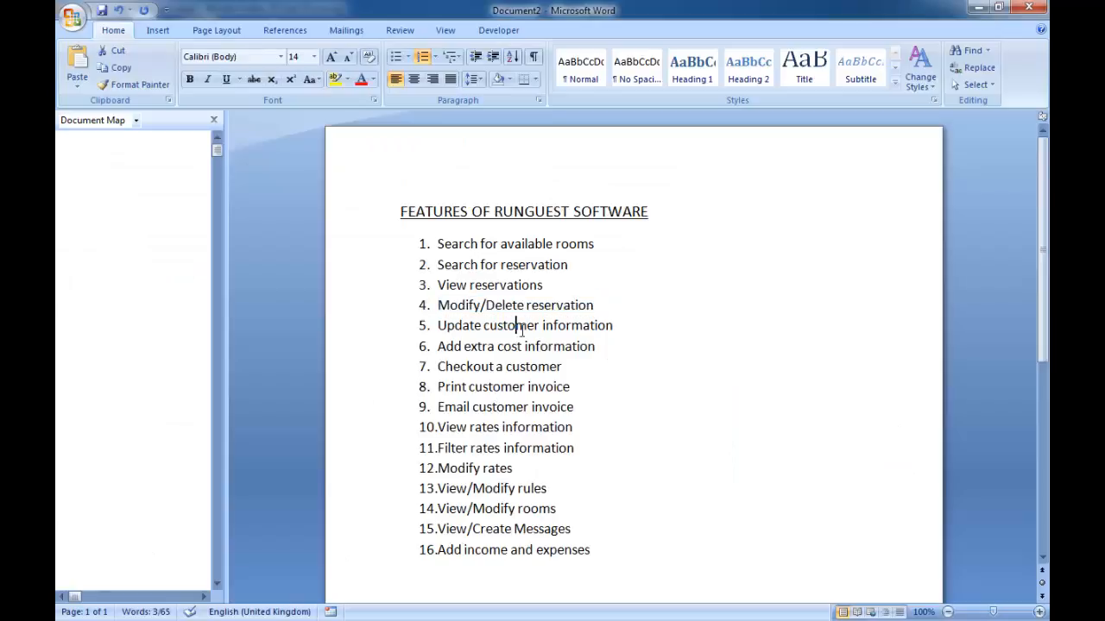
{"action": "left_click_drag", "start_coordinate": [612, 326], "coordinate": [433, 327]}
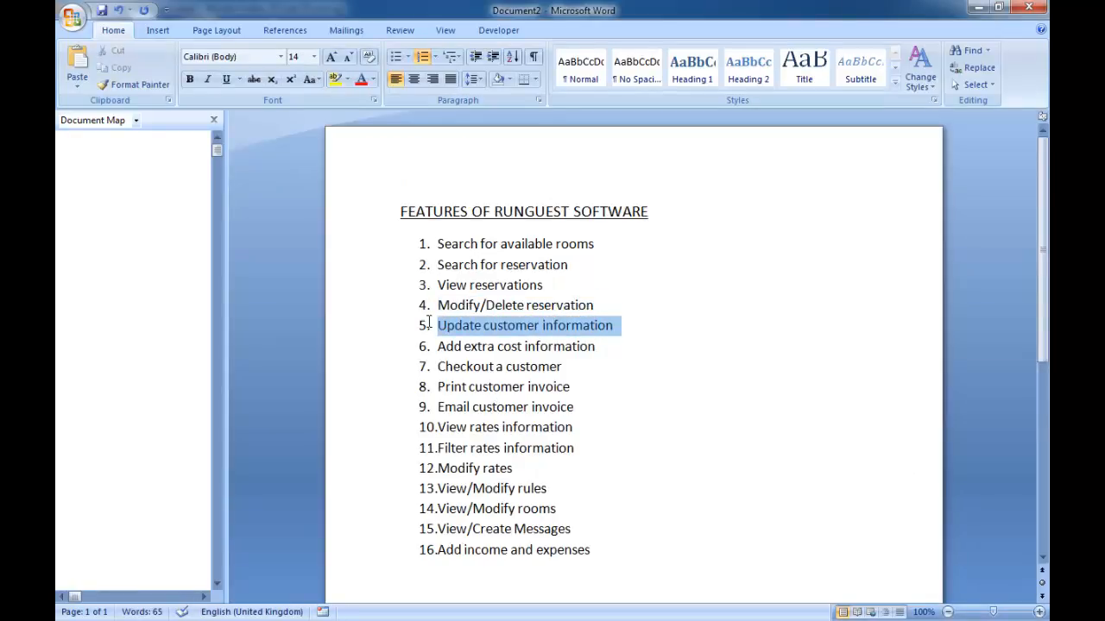
{"action": "left_click", "coordinate": [978, 8]}
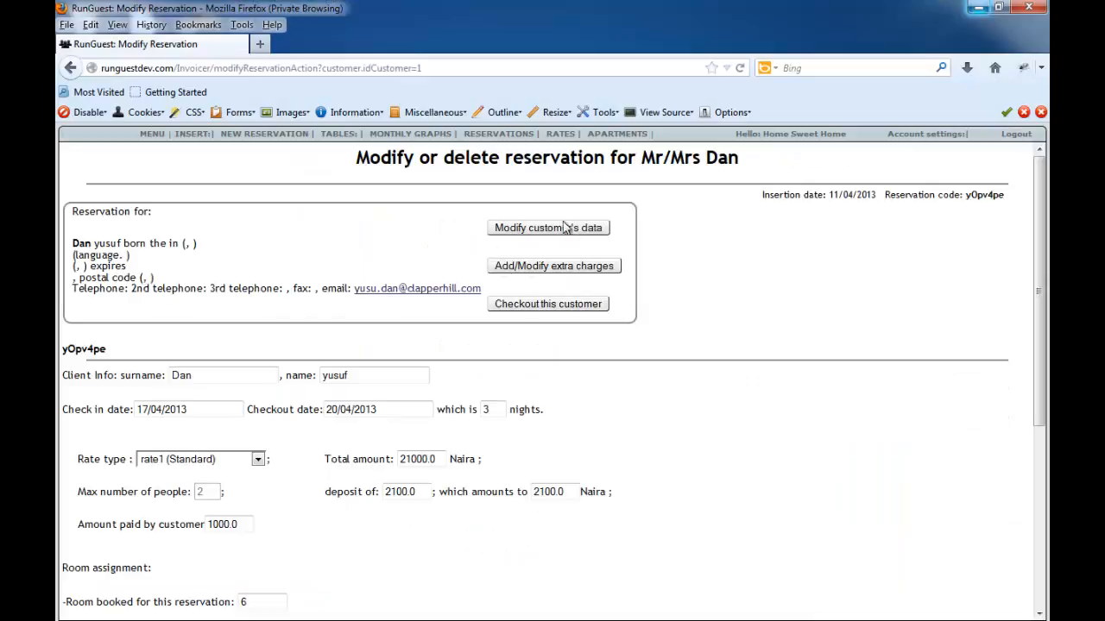
- Open the customer data form from the room 6 reservation, view its nationality choices, and return to the reservation without saving
{"action": "left_click", "coordinate": [556, 233]}
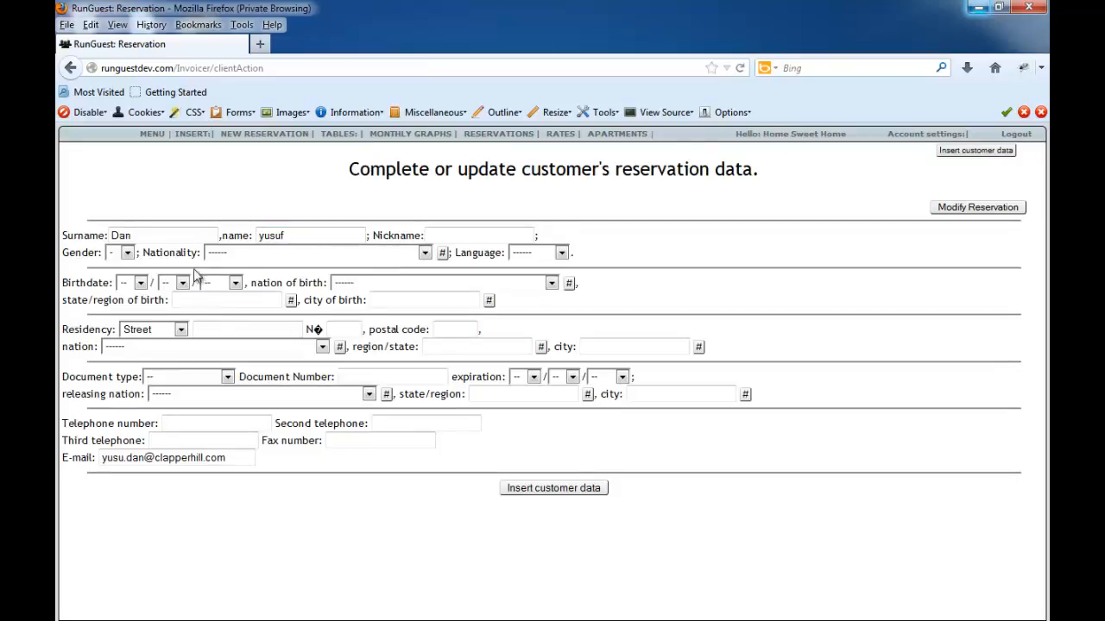
{"action": "left_click", "coordinate": [424, 253]}
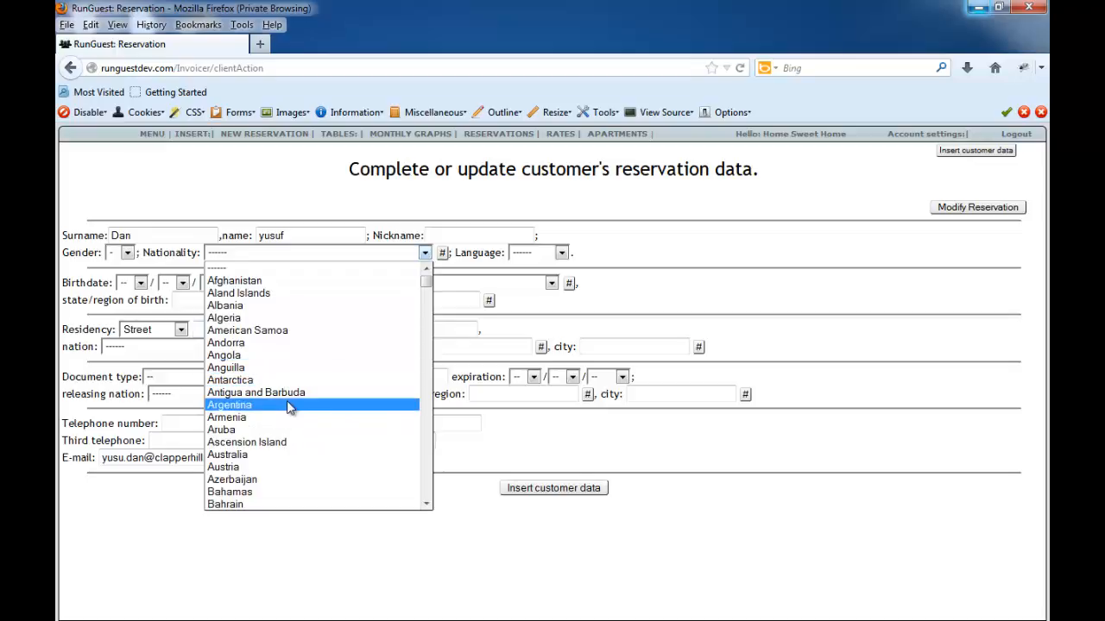
{"action": "left_click", "coordinate": [126, 259]}
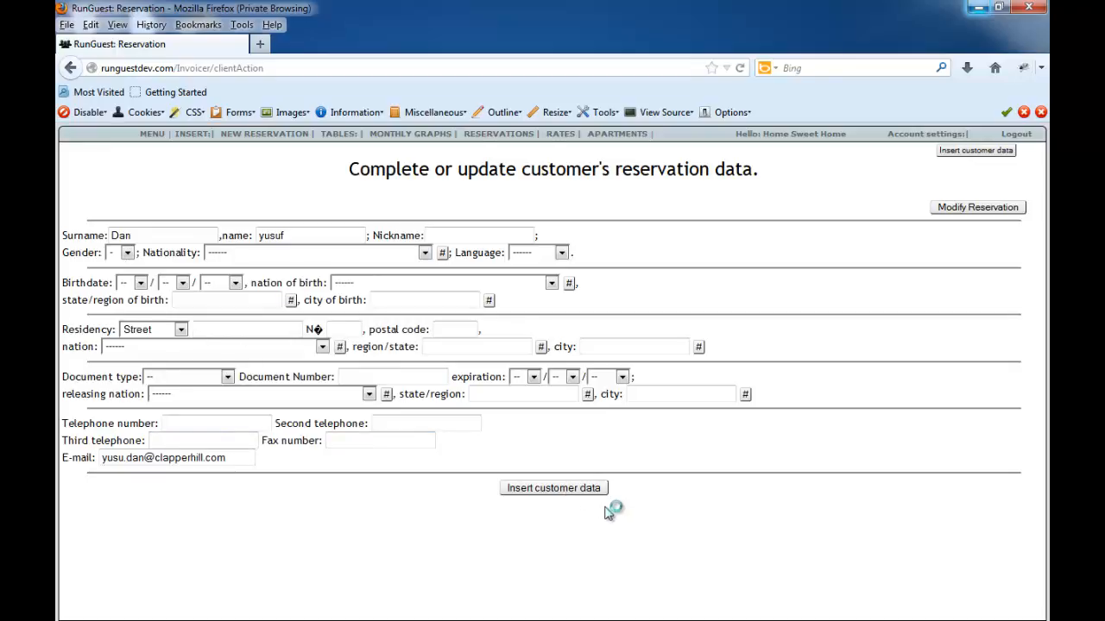
{"action": "left_click", "coordinate": [964, 211]}
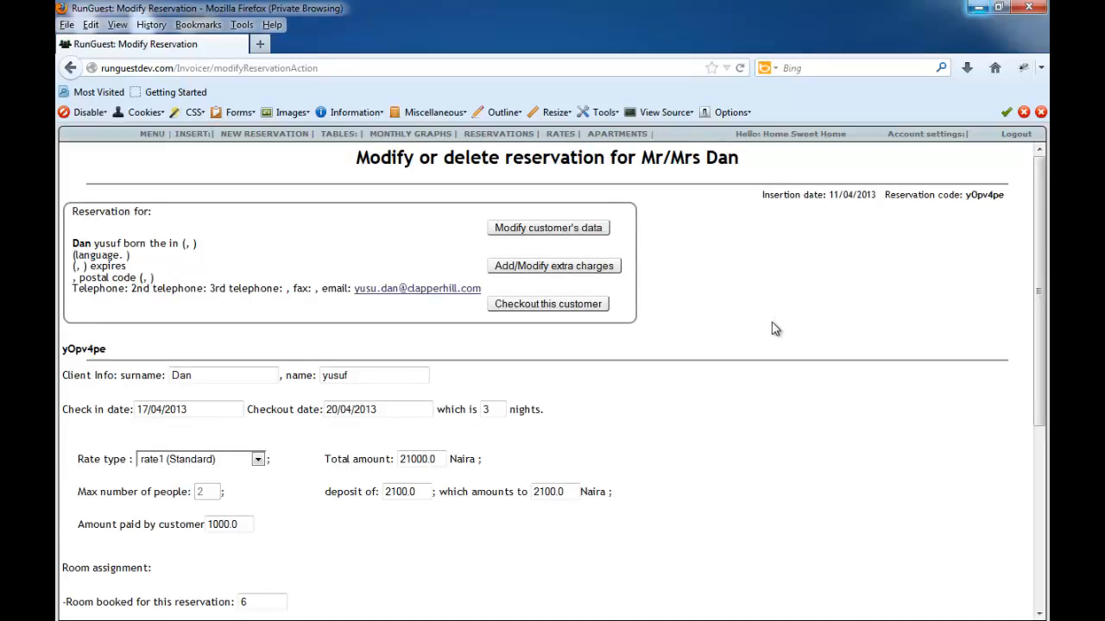
{"action": "scroll", "coordinate": [774, 329], "scroll_direction": "down", "scroll_amount": 5}
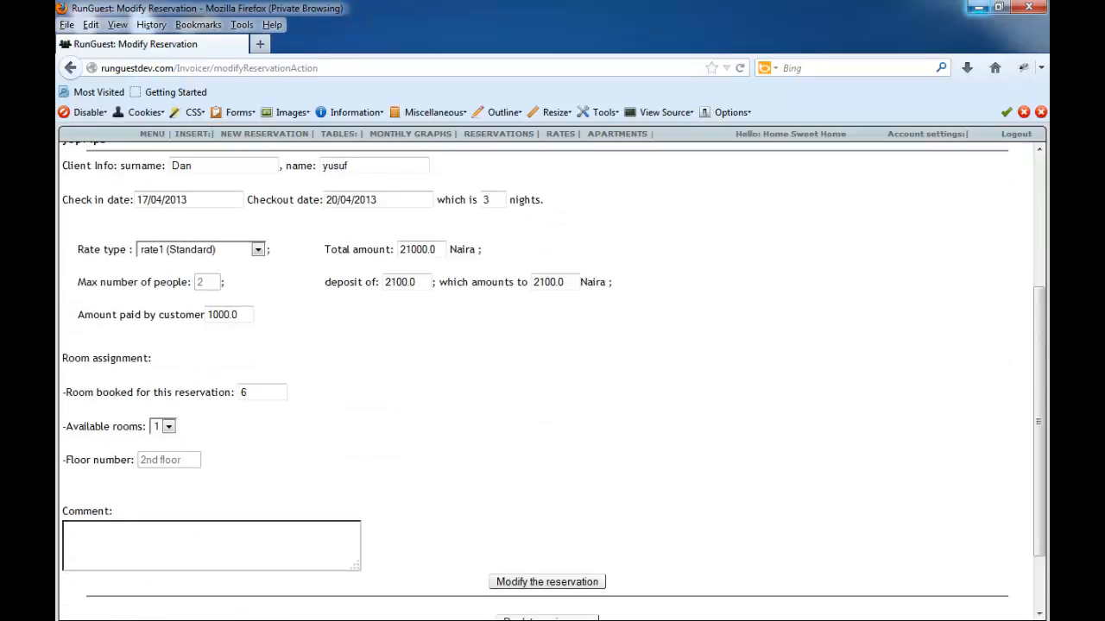
- Switch to the Word feature list, highlight "Add extra cost information", and return to the reservation in RunGuest
{"action": "left_click", "coordinate": [978, 7]}
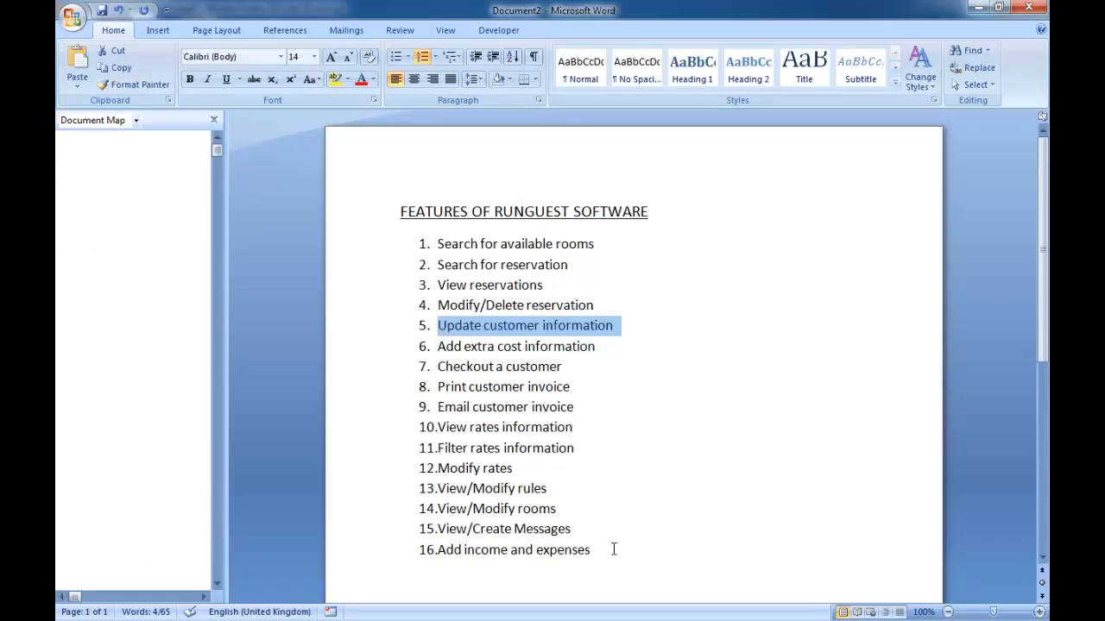
{"action": "left_click_drag", "start_coordinate": [596, 347], "coordinate": [450, 348]}
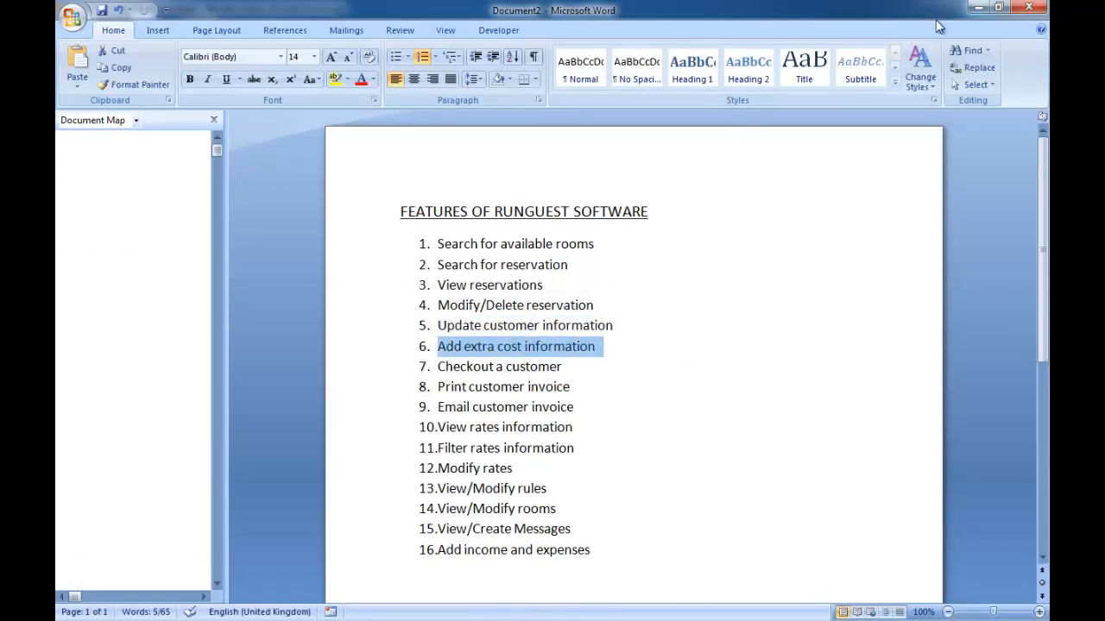
{"action": "left_click", "coordinate": [978, 7]}
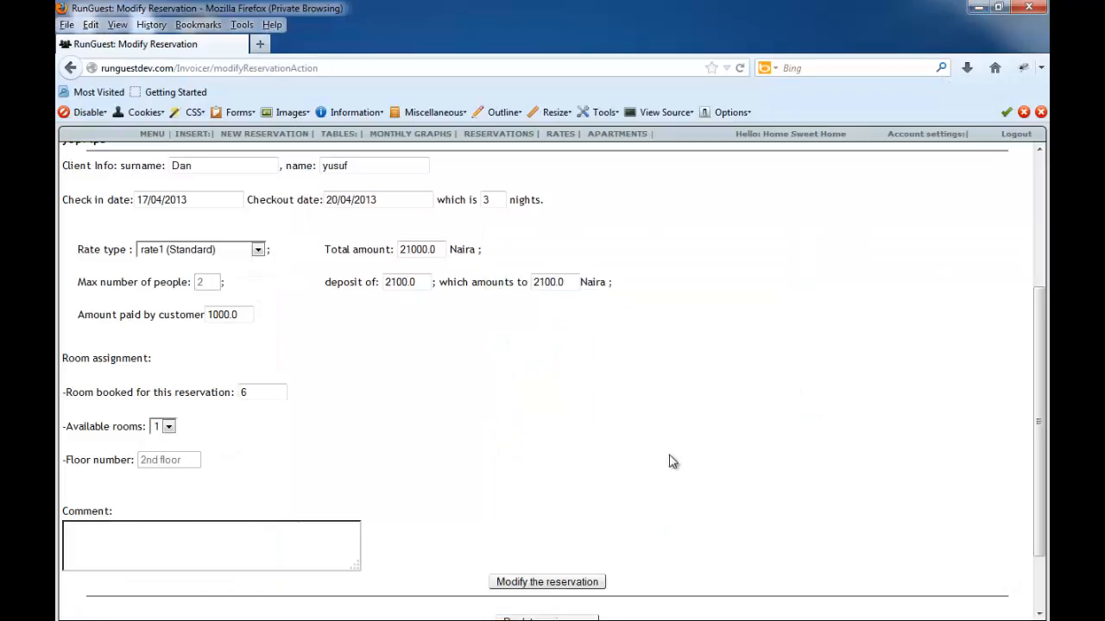
{"action": "scroll", "coordinate": [671, 453], "scroll_direction": "up", "scroll_amount": 4}
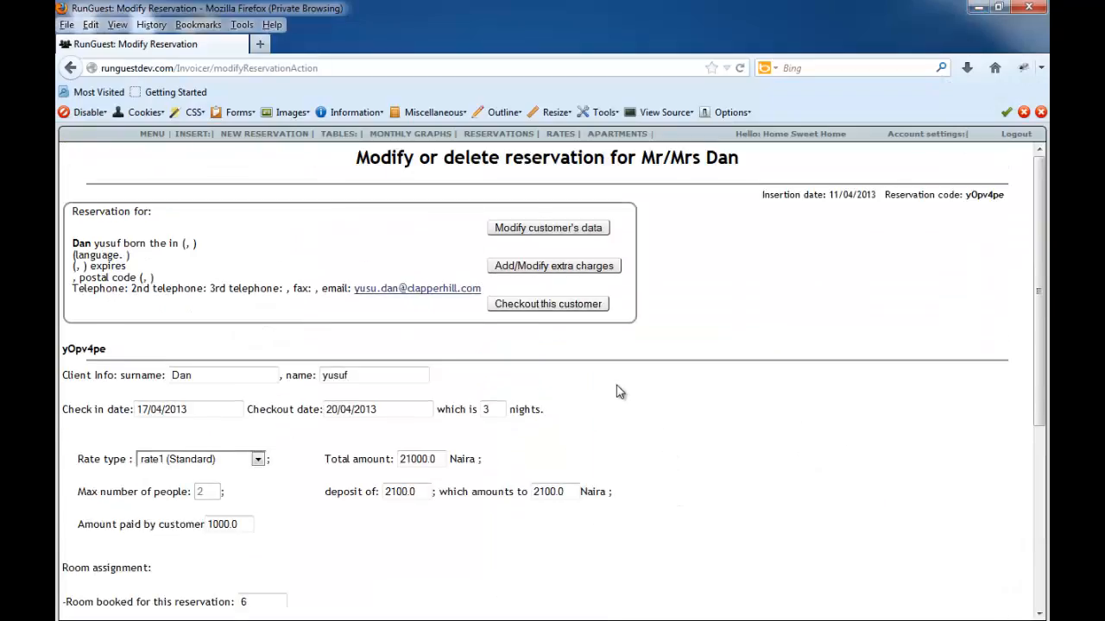
{"action": "left_click", "coordinate": [530, 268]}
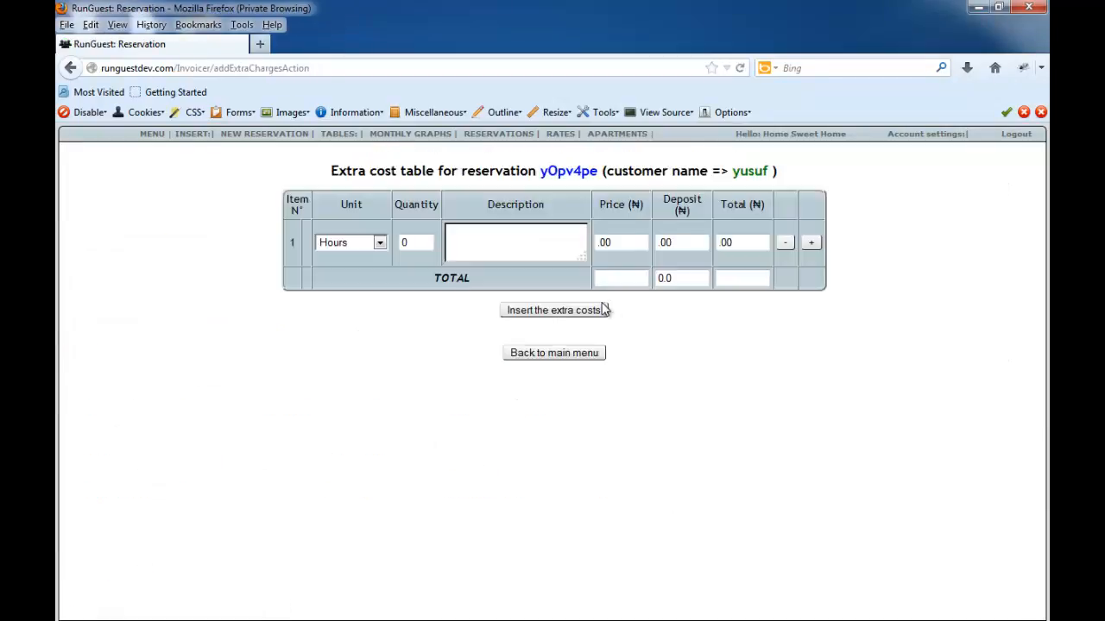
{"action": "left_click", "coordinate": [380, 244]}
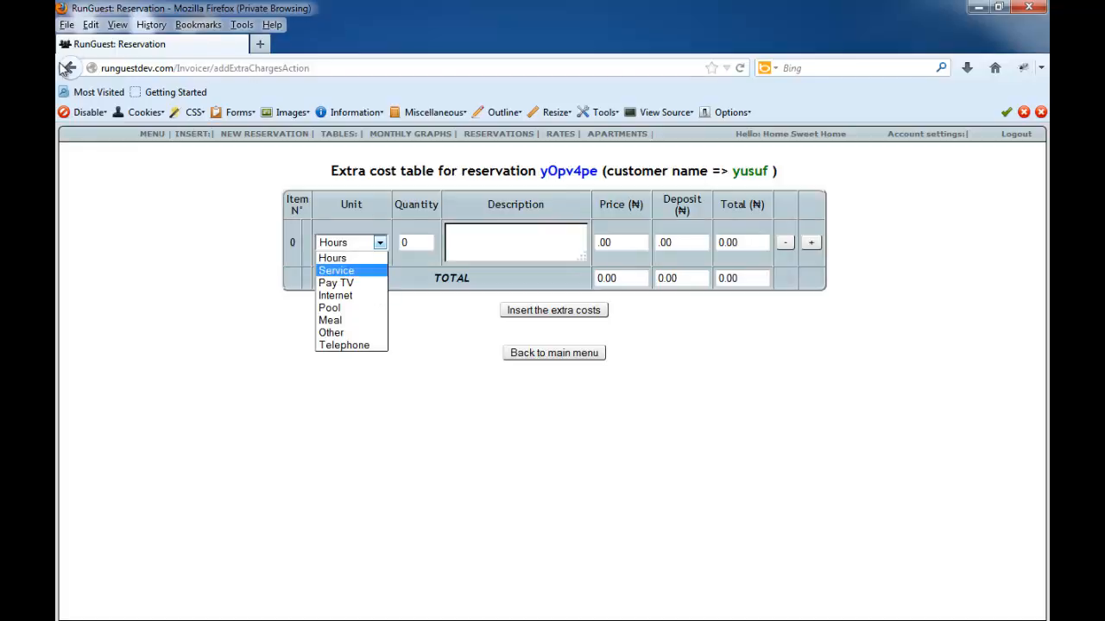
{"action": "left_click", "coordinate": [69, 71]}
{"action": "left_click", "coordinate": [70, 69]}
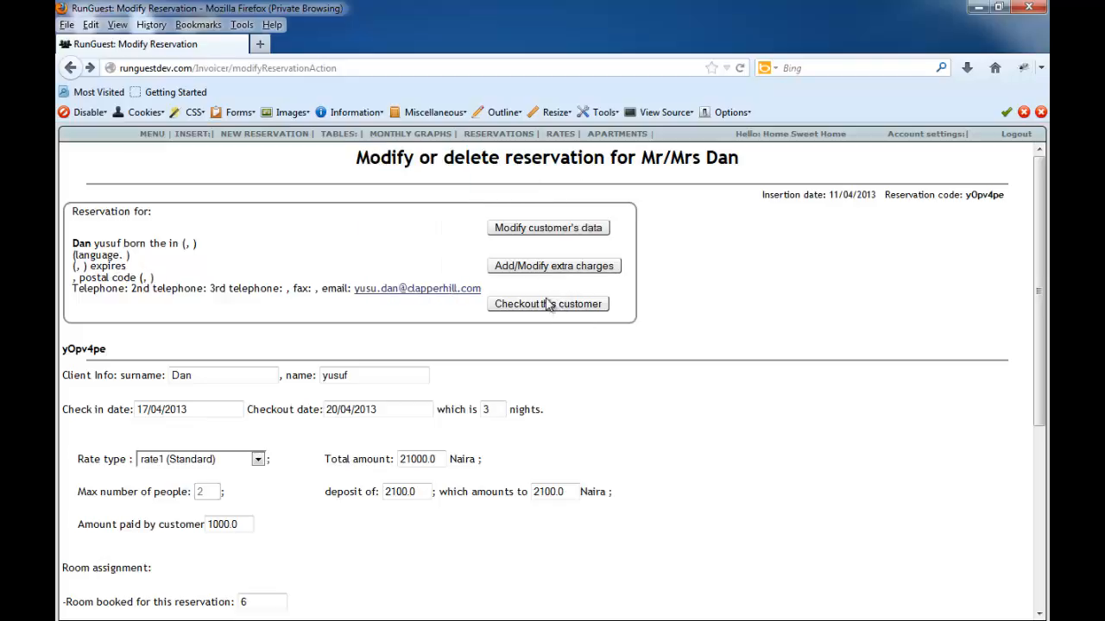
- In the reservation's extra charges, enter a Telephone item with quantity 2 and description "Customer maded international call"
{"action": "left_click", "coordinate": [541, 273]}
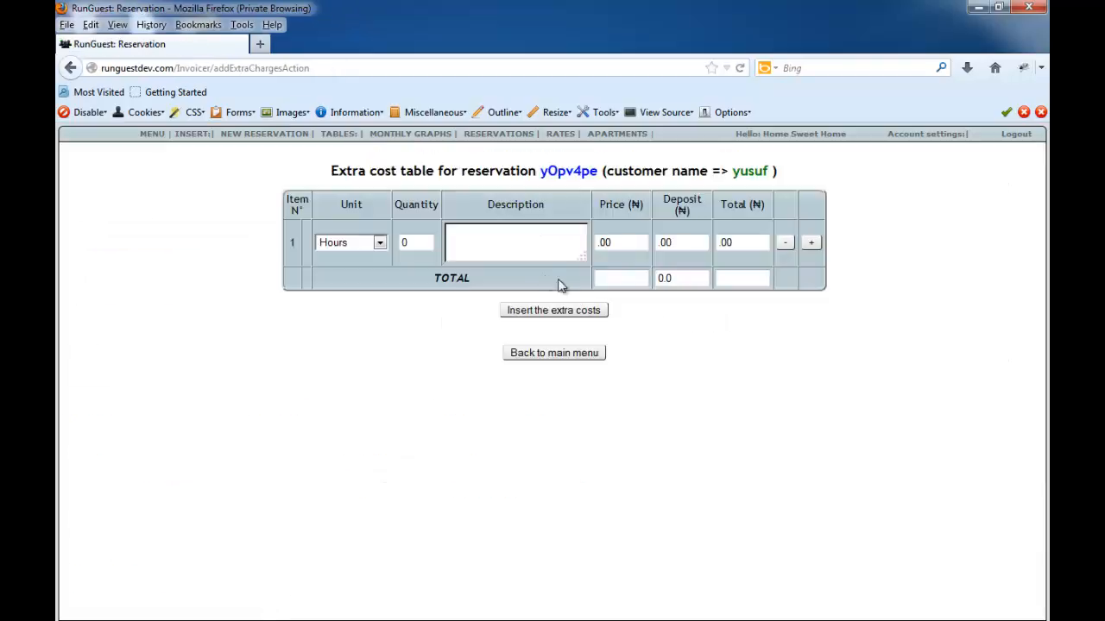
{"action": "left_click", "coordinate": [379, 245]}
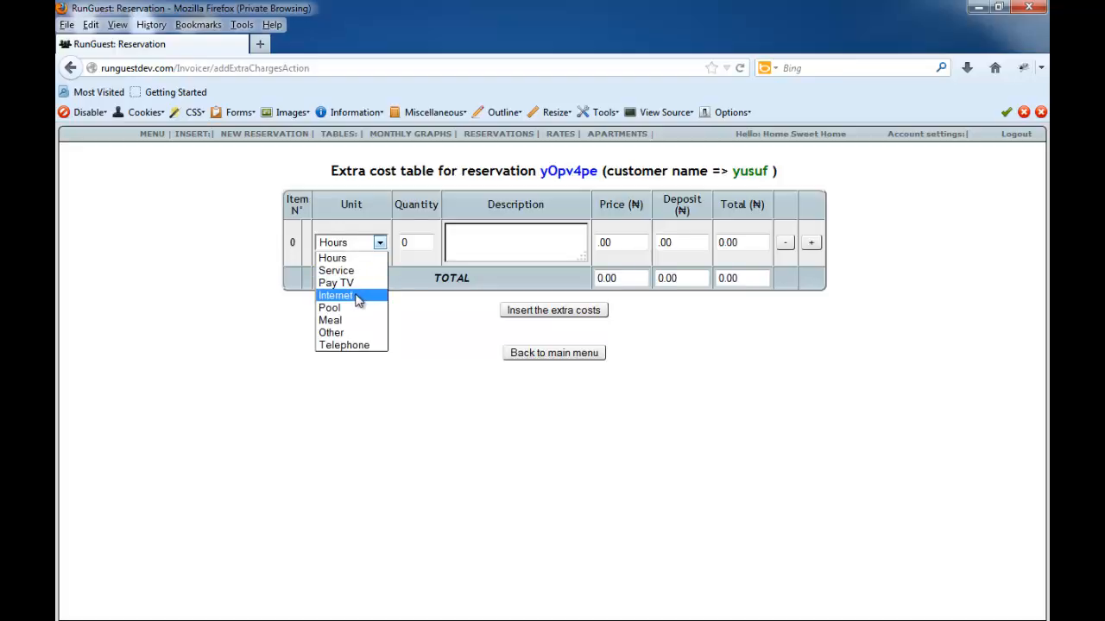
{"action": "left_click", "coordinate": [358, 345]}
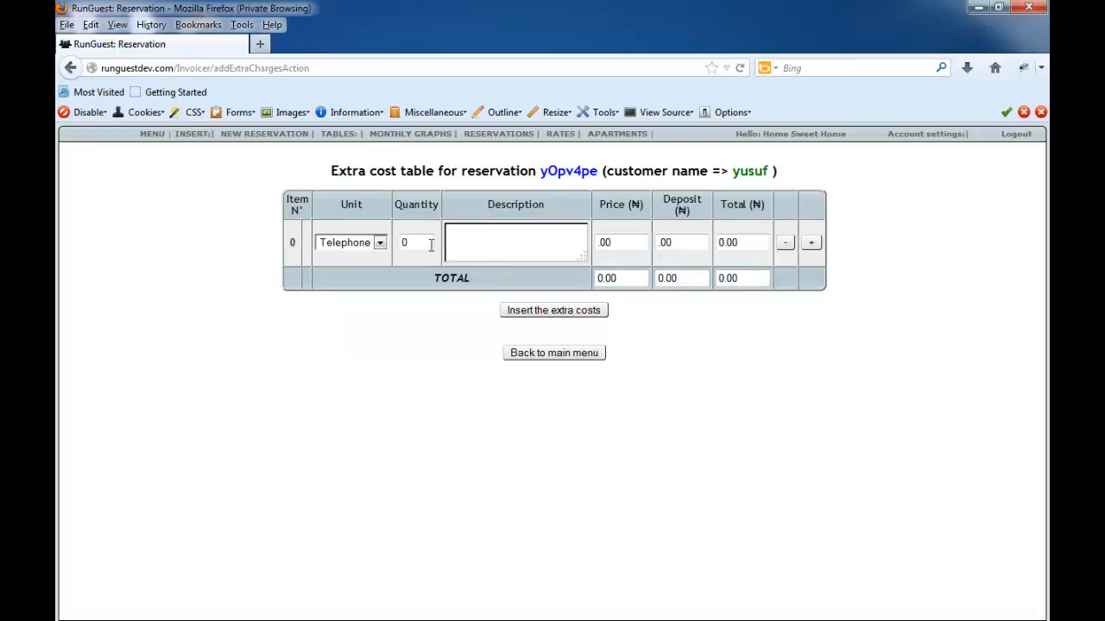
{"action": "left_click", "coordinate": [430, 245]}
{"action": "type", "text": "d inter"}
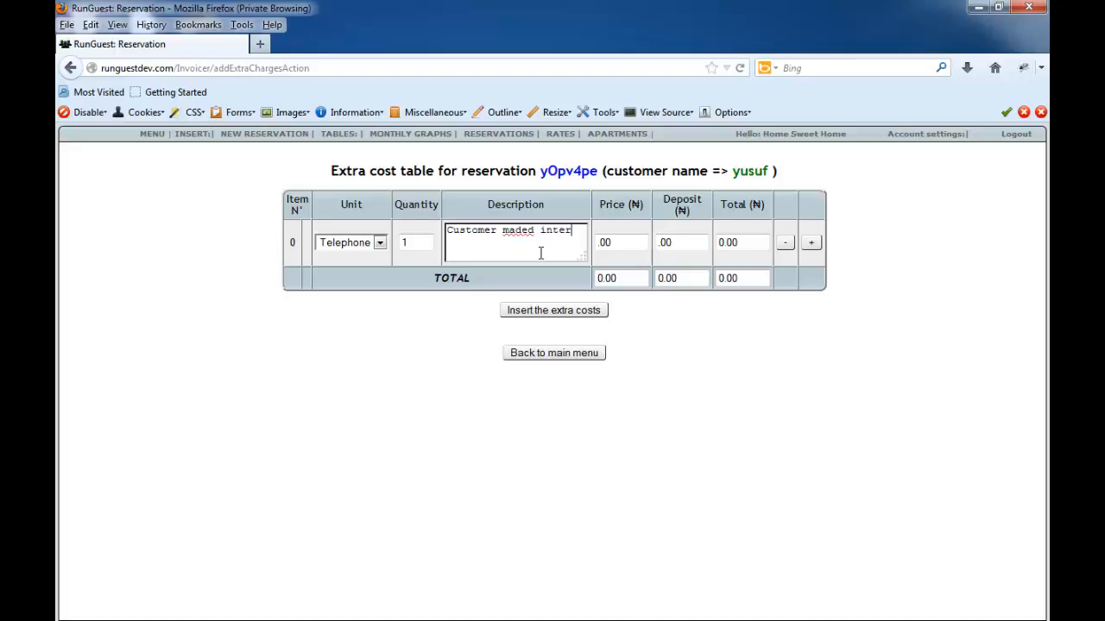
{"action": "type", "text": "national call"}
{"action": "double_click", "coordinate": [418, 239]}
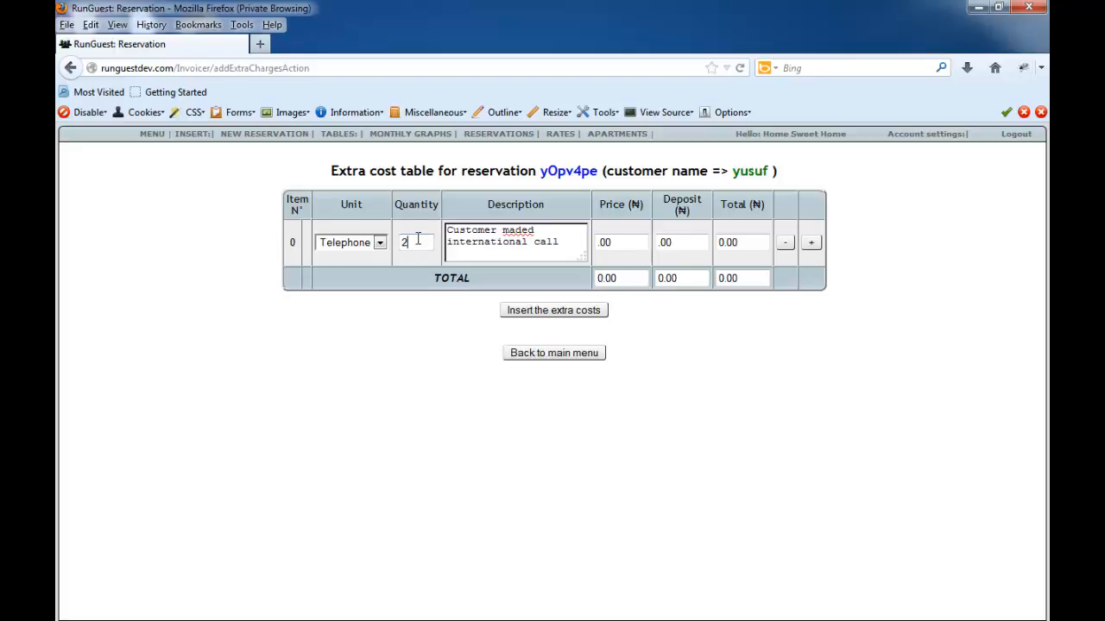
{"action": "type", "text": "2"}
- Correct "maded" to "made" in the Telephone item's description, and set its price to 1000 and deposit to 0
{"action": "double_click", "coordinate": [623, 244]}
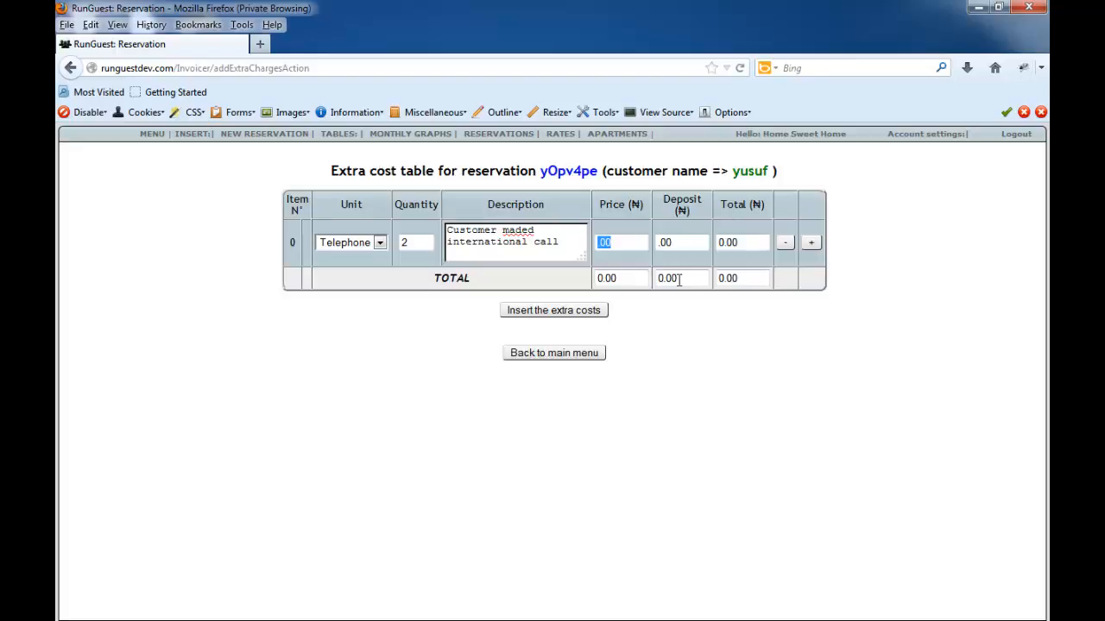
{"action": "left_click", "coordinate": [542, 231]}
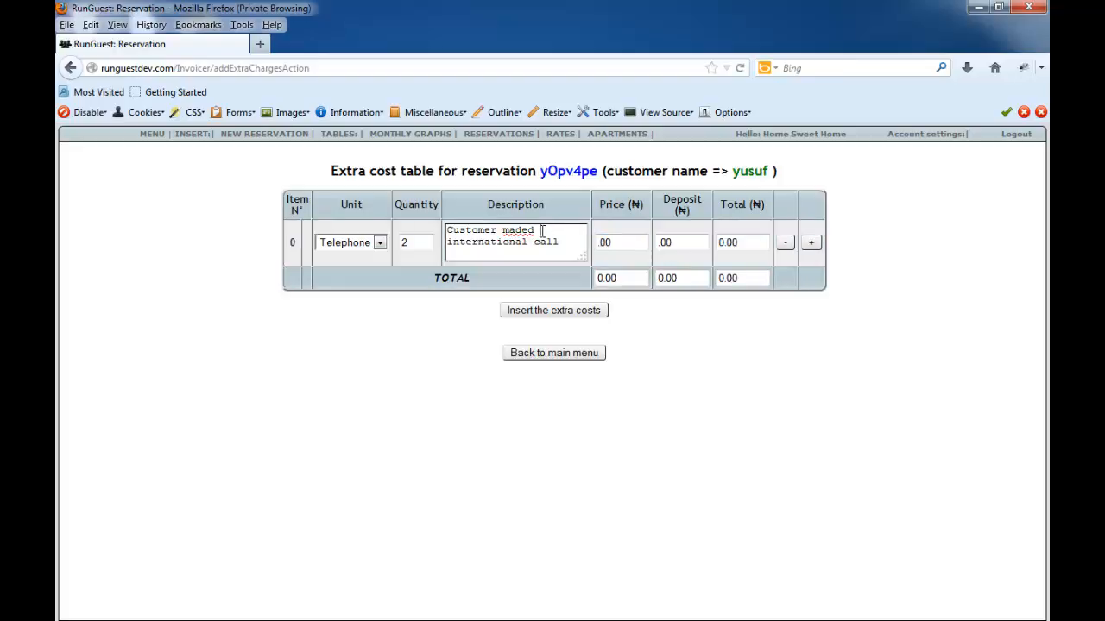
{"action": "key", "text": "BackSpace"}
{"action": "key", "text": "BackSpace"}
{"action": "key", "text": "Tab"}
{"action": "type", "text": "10"}
{"action": "key", "text": "Tab"}
{"action": "left_click", "coordinate": [688, 243]}
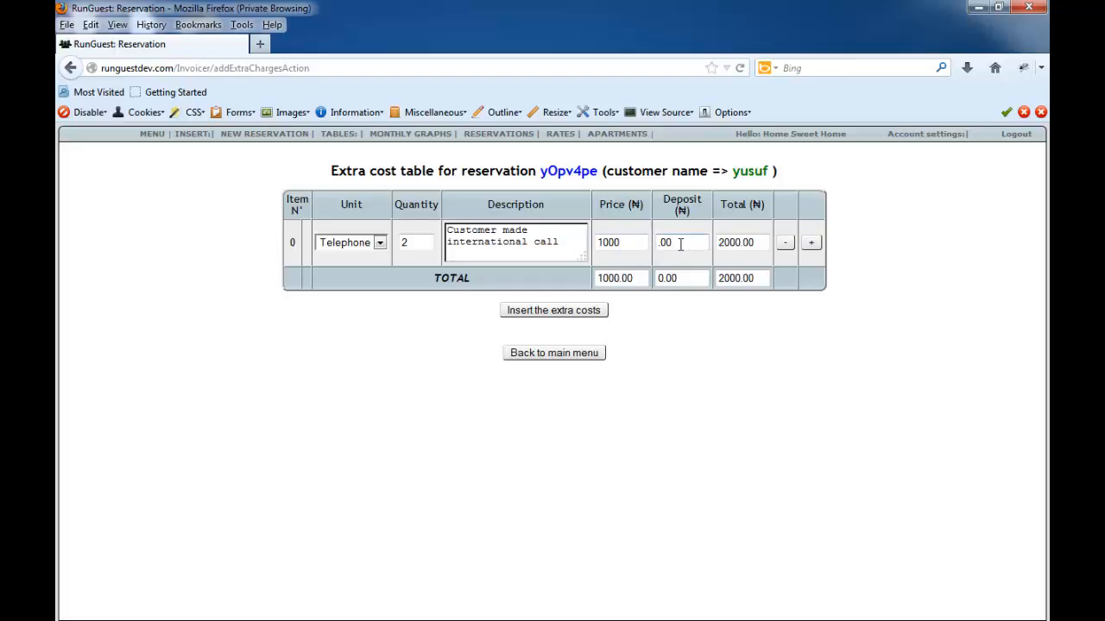
{"action": "left_click_drag", "start_coordinate": [680, 244], "coordinate": [660, 246]}
{"action": "type", "text": "0"}
- Add a second extra cost item for Pool with quantity 3, description "Used the swimming pool" and price 400
{"action": "left_click", "coordinate": [810, 242]}
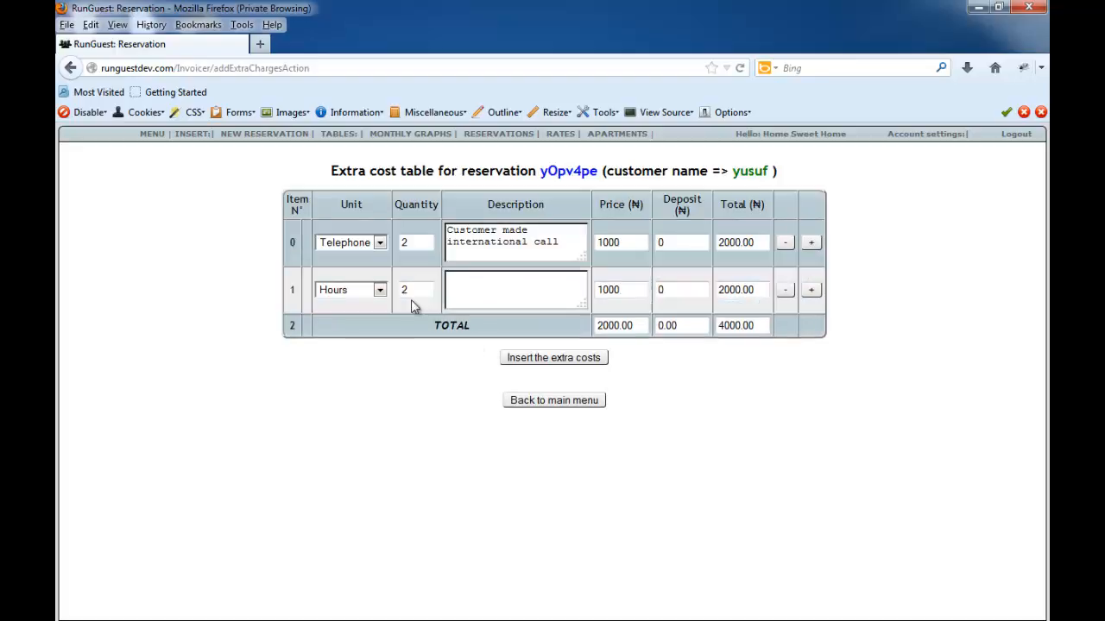
{"action": "left_click", "coordinate": [379, 291]}
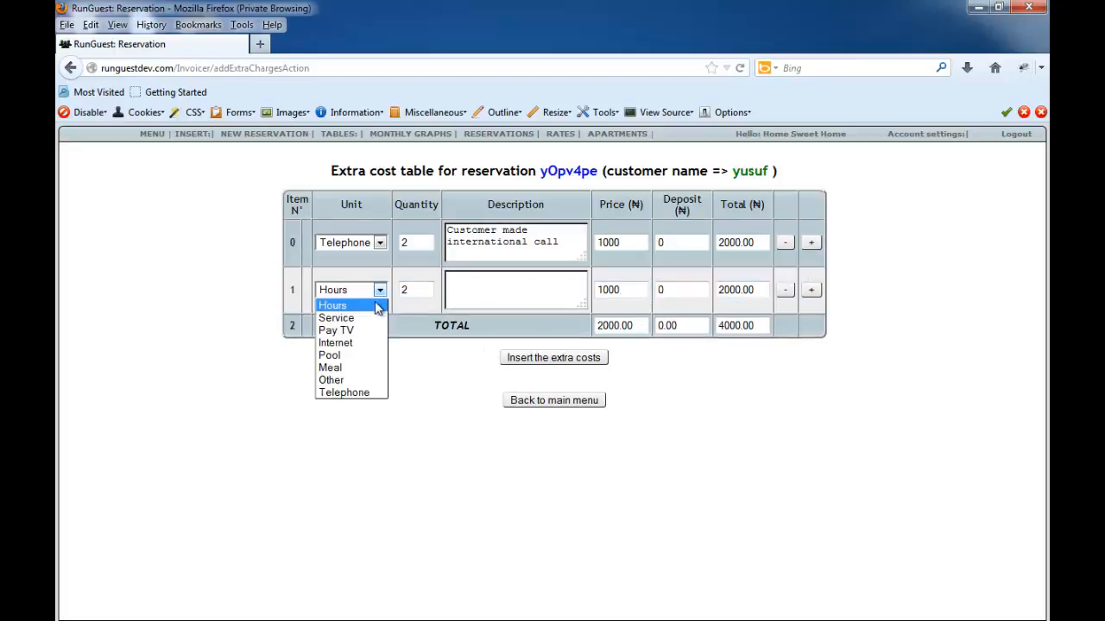
{"action": "left_click", "coordinate": [354, 355]}
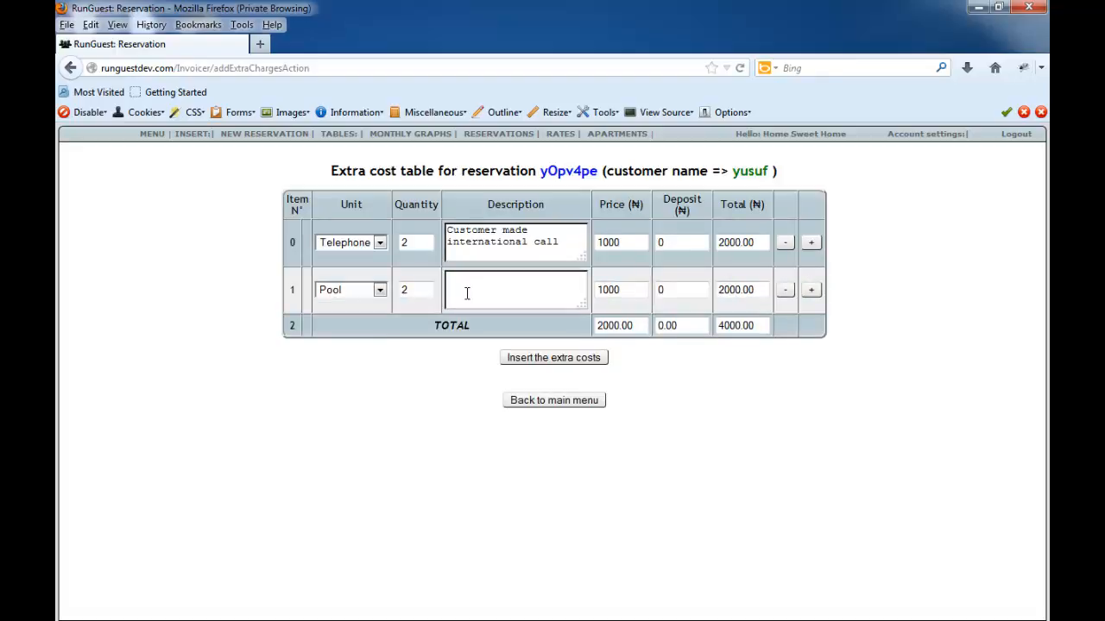
{"action": "double_click", "coordinate": [401, 291]}
{"action": "type", "text": "3"}
{"action": "left_click", "coordinate": [504, 286]}
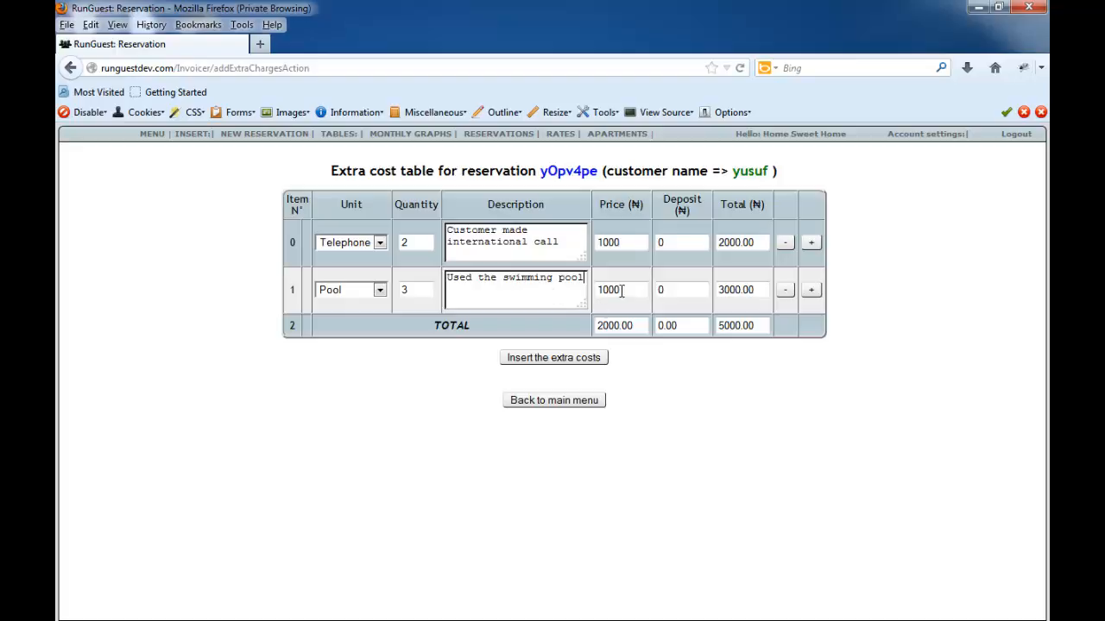
{"action": "left_click_drag", "start_coordinate": [628, 289], "coordinate": [586, 290]}
{"action": "type", "text": "400"}
{"action": "left_click", "coordinate": [671, 290]}
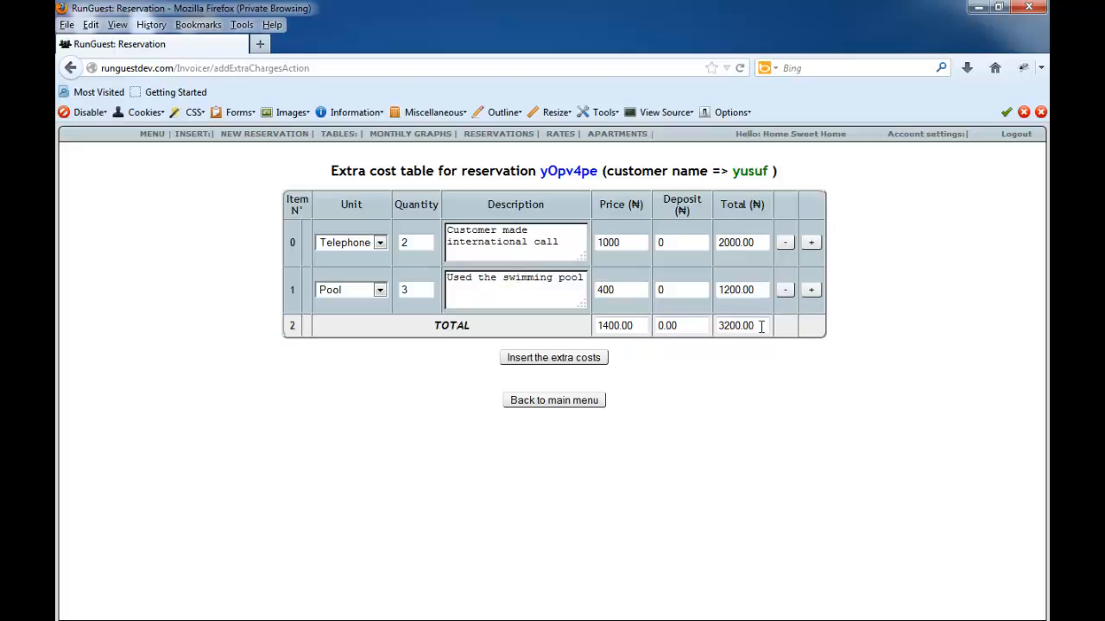
- Highlight the overall total, insert the extra costs into the reservation, and acknowledge the confirmation
{"action": "left_click_drag", "start_coordinate": [761, 326], "coordinate": [697, 341]}
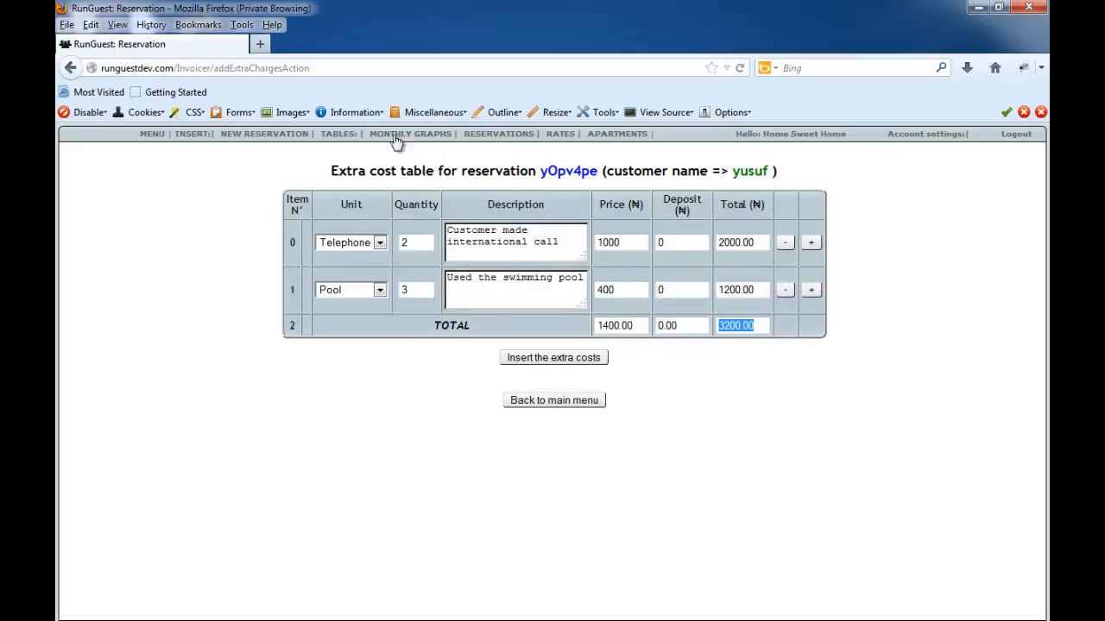
{"action": "left_click", "coordinate": [567, 358]}
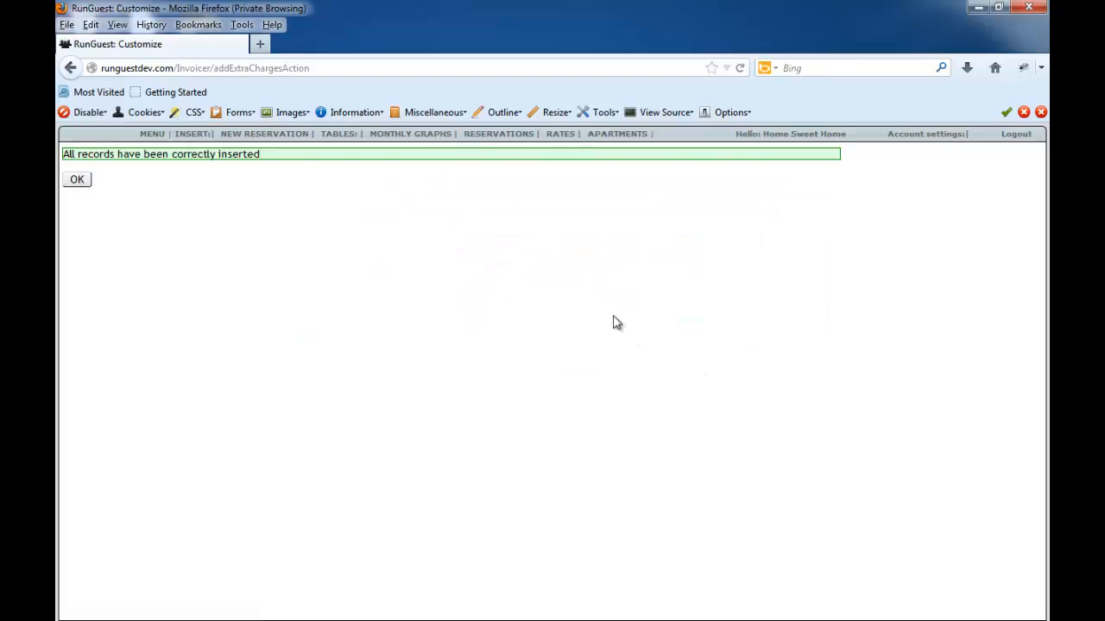
{"action": "left_click", "coordinate": [75, 183]}
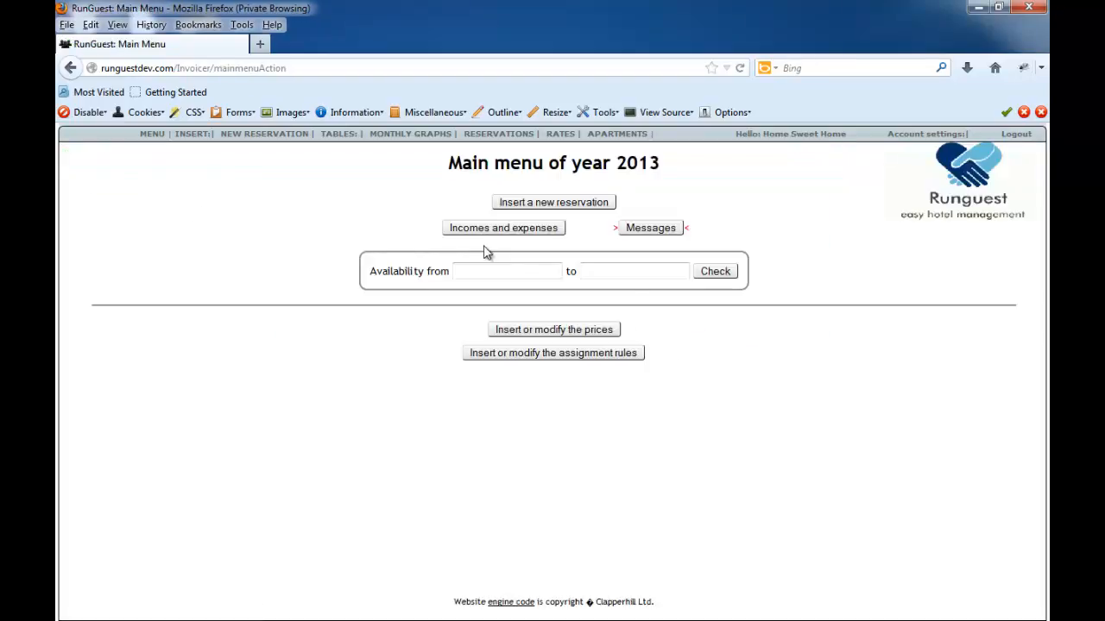
- Switch to the Word feature list, highlight "Checkout a customer", and return to the RunGuest main menu
{"action": "mouse_move", "coordinate": [469, 142]}
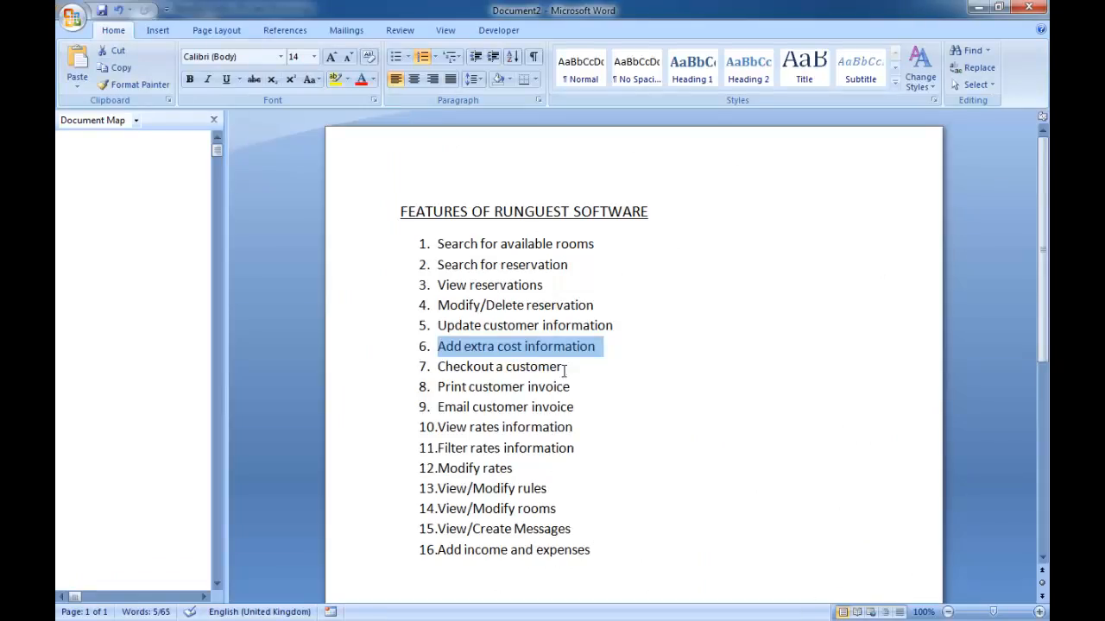
{"action": "left_click_drag", "start_coordinate": [565, 371], "coordinate": [438, 371]}
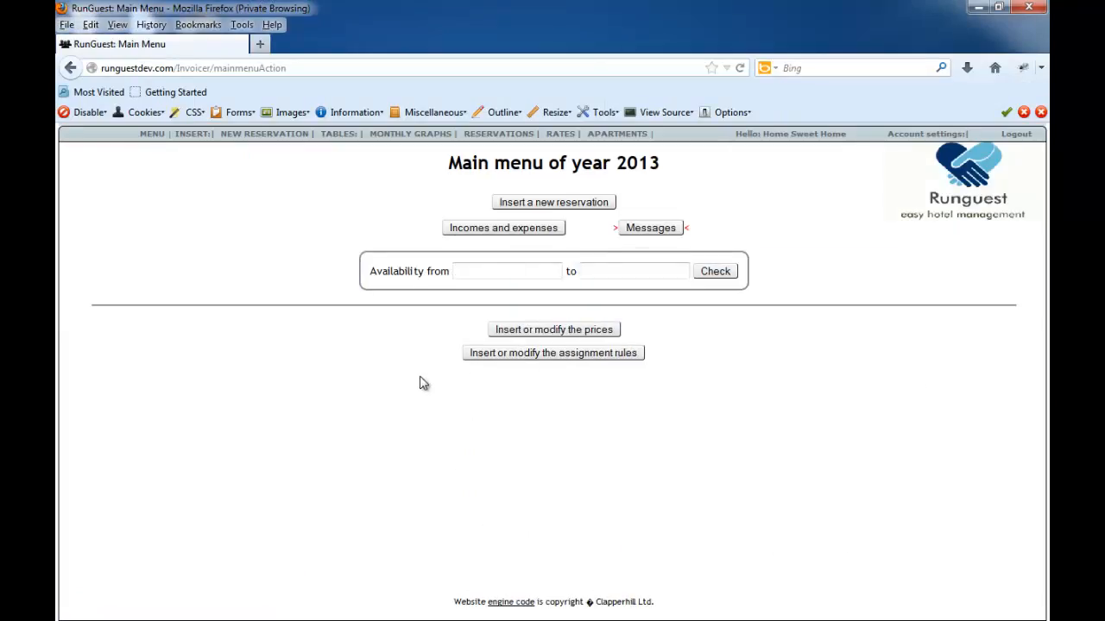
- Open the apartment 6 reservation from the table of all reservations and check out its customer
{"action": "left_click", "coordinate": [507, 146]}
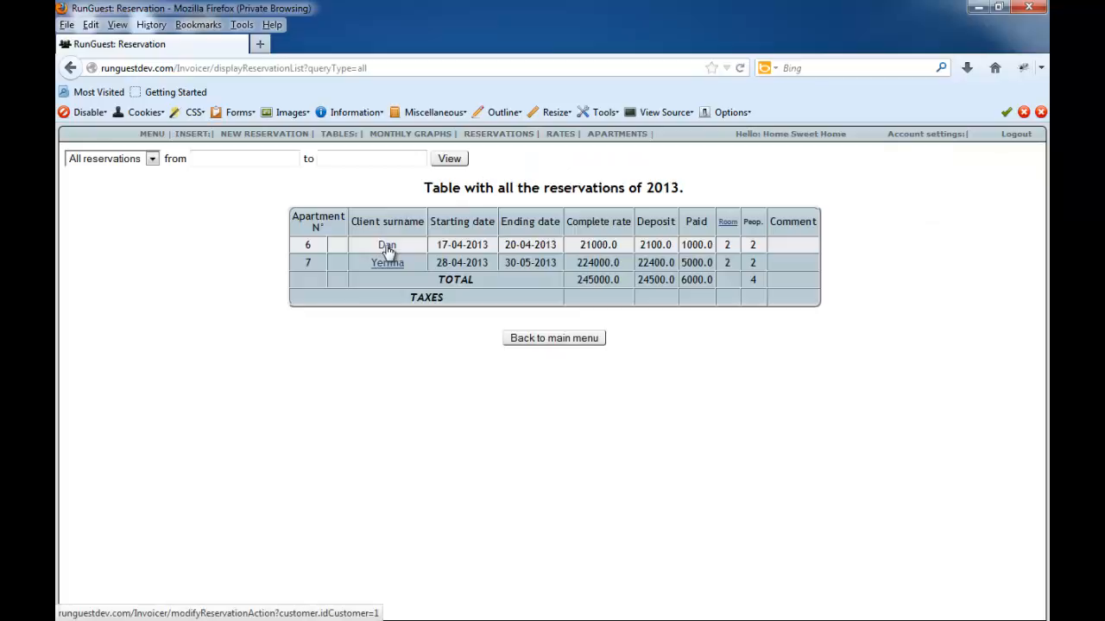
{"action": "left_click", "coordinate": [385, 247]}
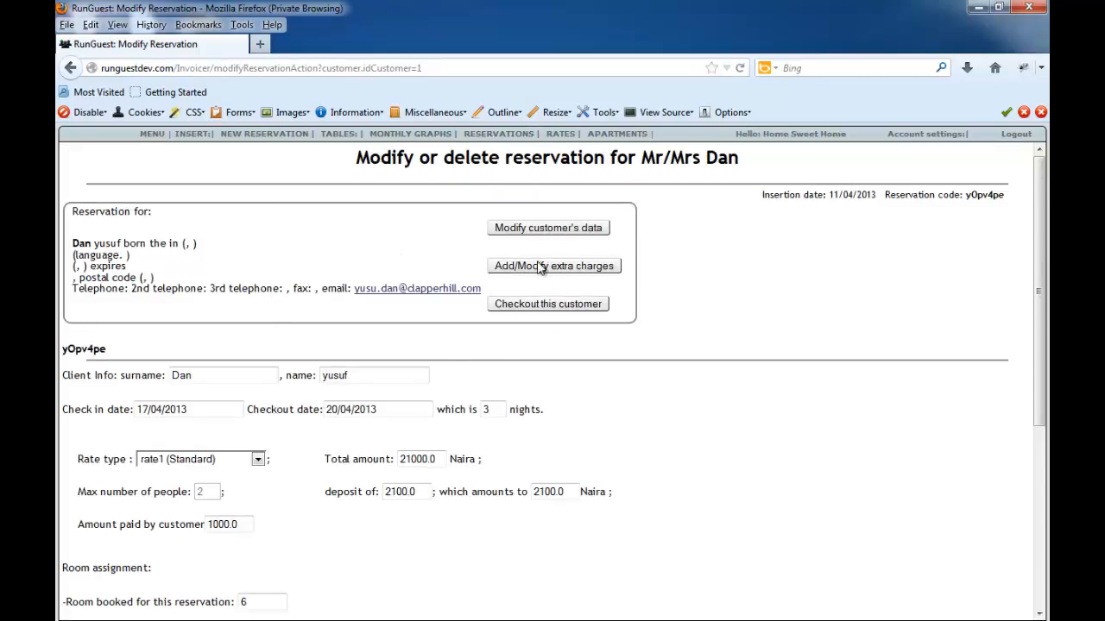
{"action": "left_click", "coordinate": [533, 307]}
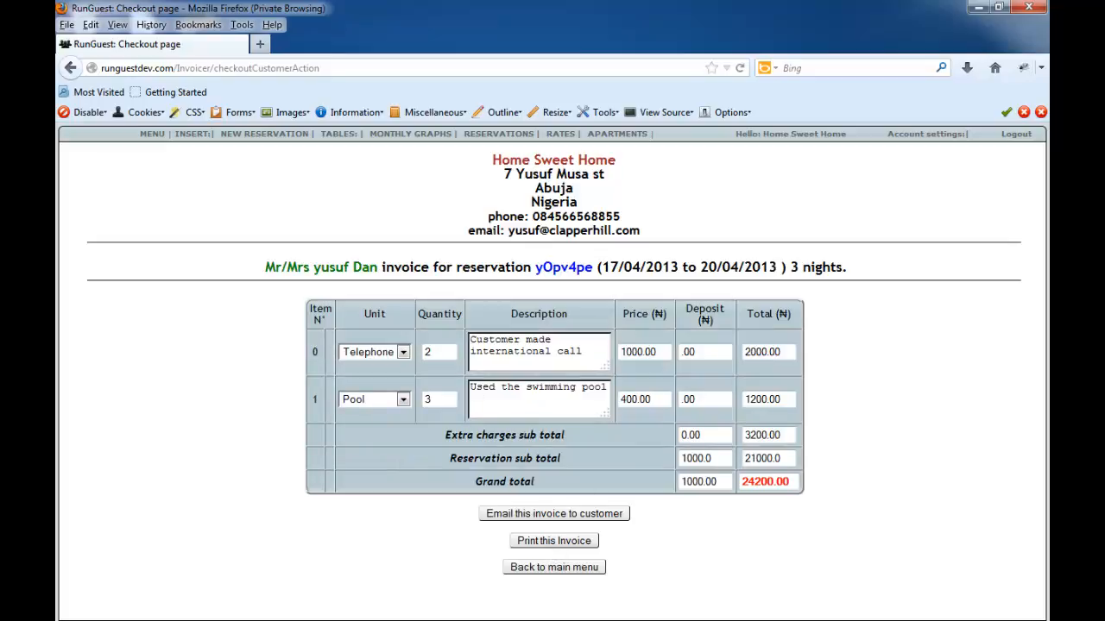
- Switch to the Word feature list and highlight the invoice printing, invoice emailing and "View rates information" entries one after another
{"action": "key", "text": "alt+Tab"}
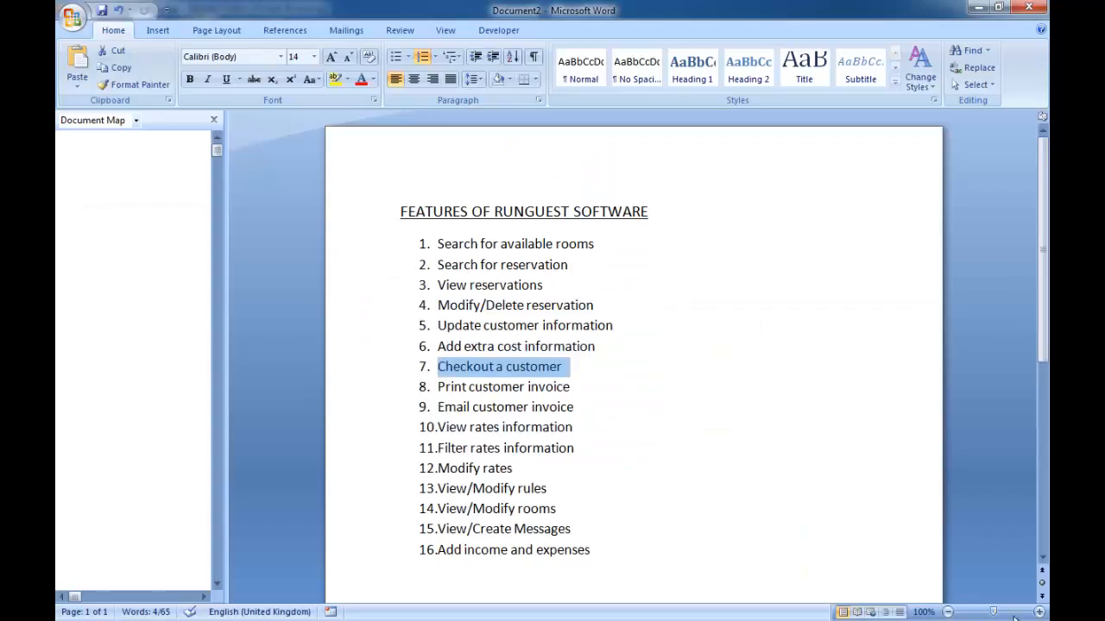
{"action": "left_click_drag", "start_coordinate": [571, 396], "coordinate": [468, 389]}
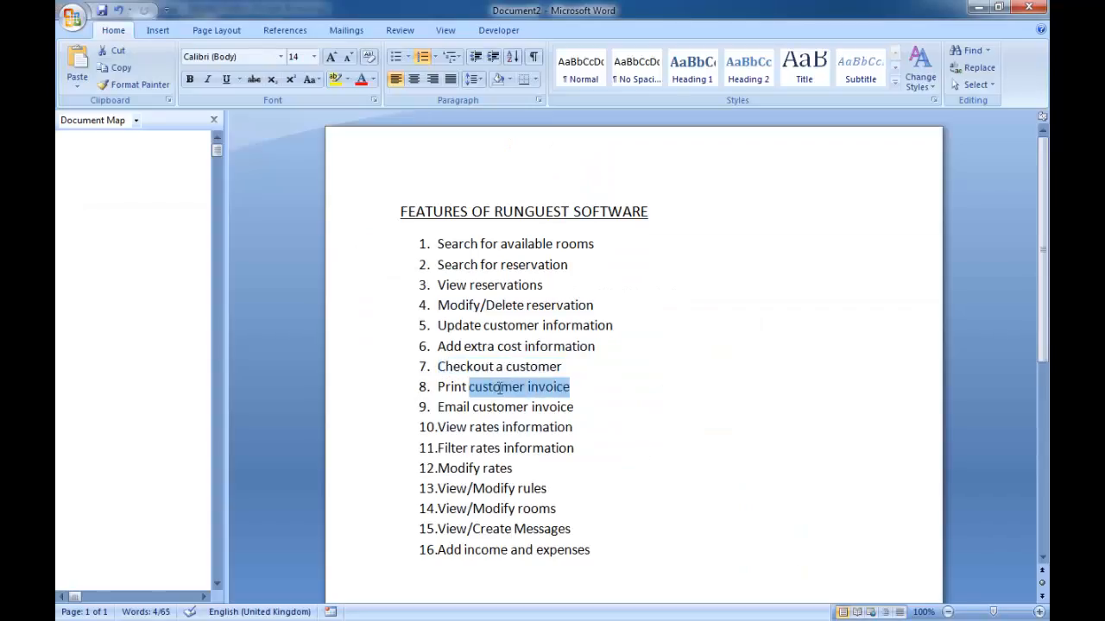
{"action": "left_click_drag", "start_coordinate": [576, 409], "coordinate": [472, 408]}
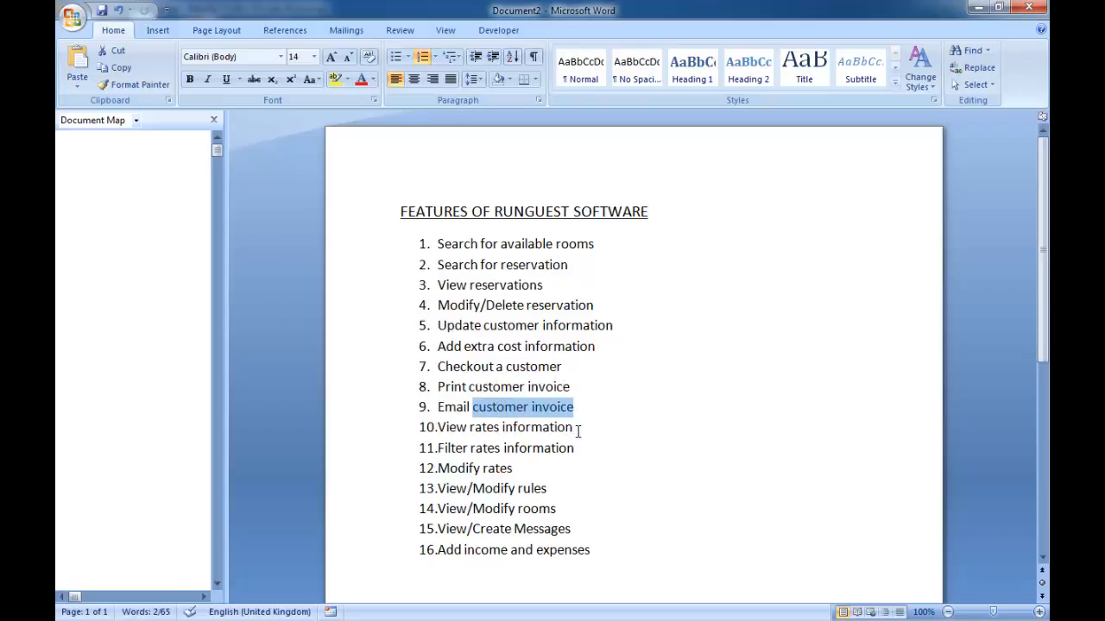
{"action": "left_click_drag", "start_coordinate": [578, 429], "coordinate": [400, 429]}
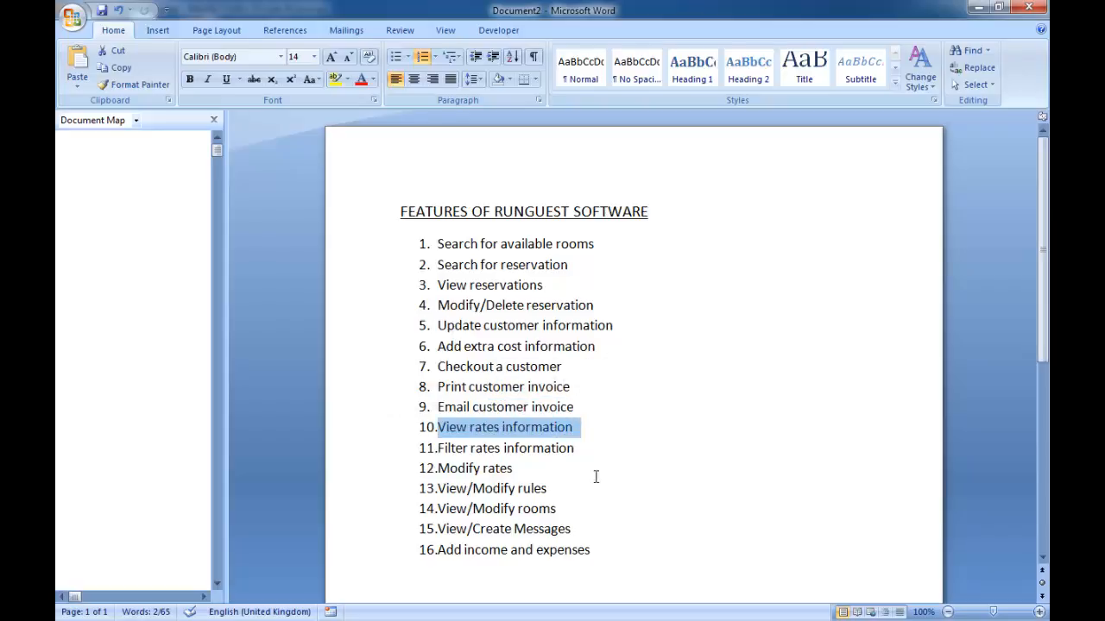
- Reword feature 10 in the list as "View/Modify rates information"
{"action": "left_click", "coordinate": [469, 428]}
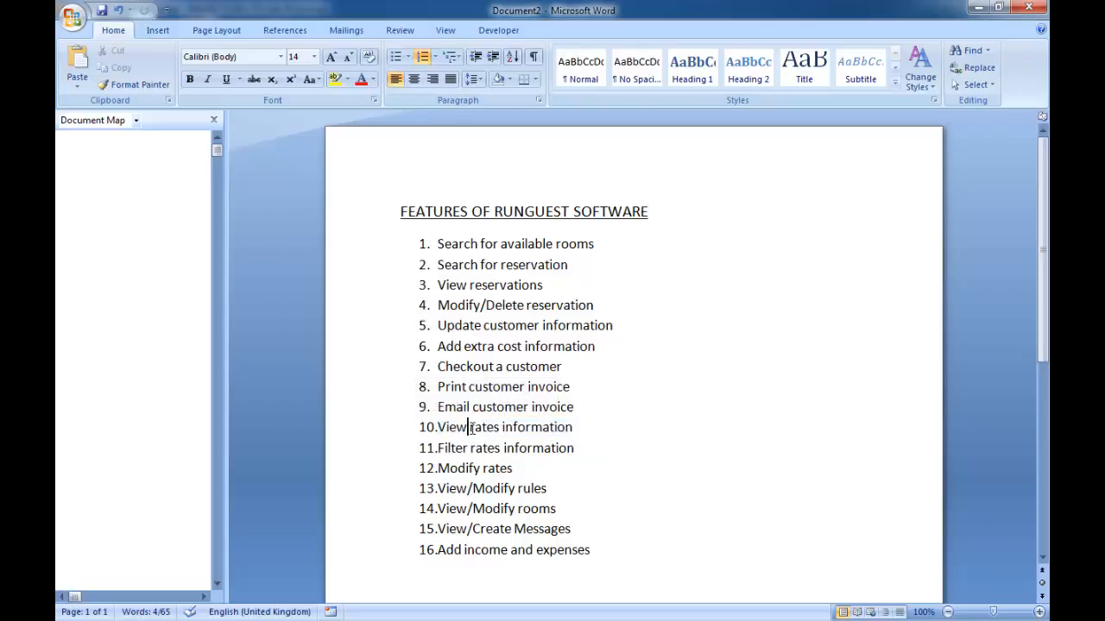
{"action": "type", "text": "/"}
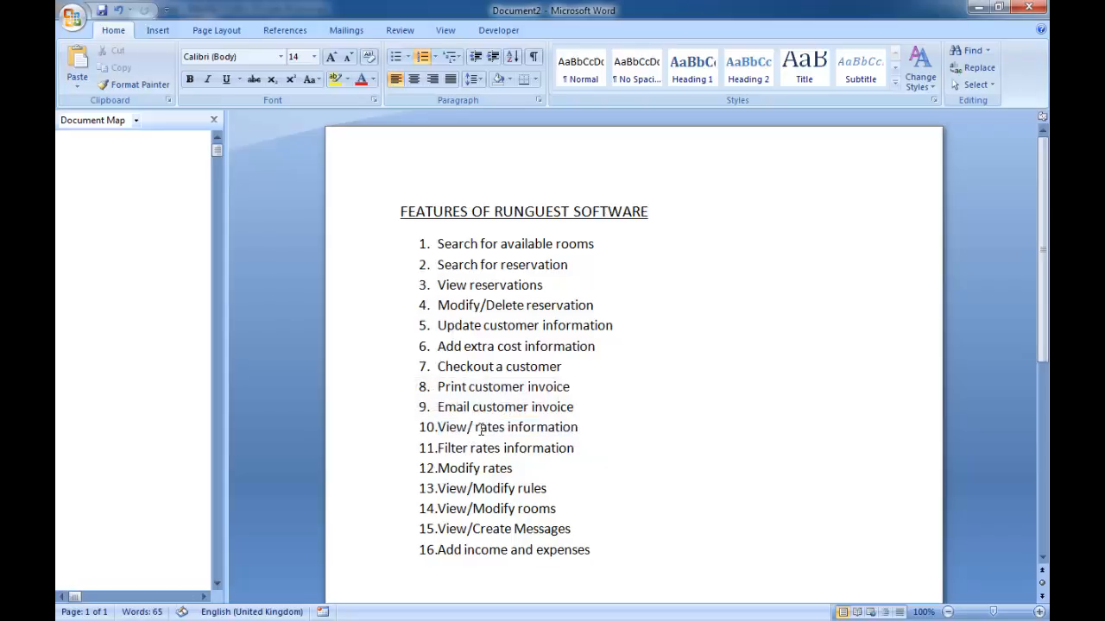
{"action": "type", "text": "Modi"}
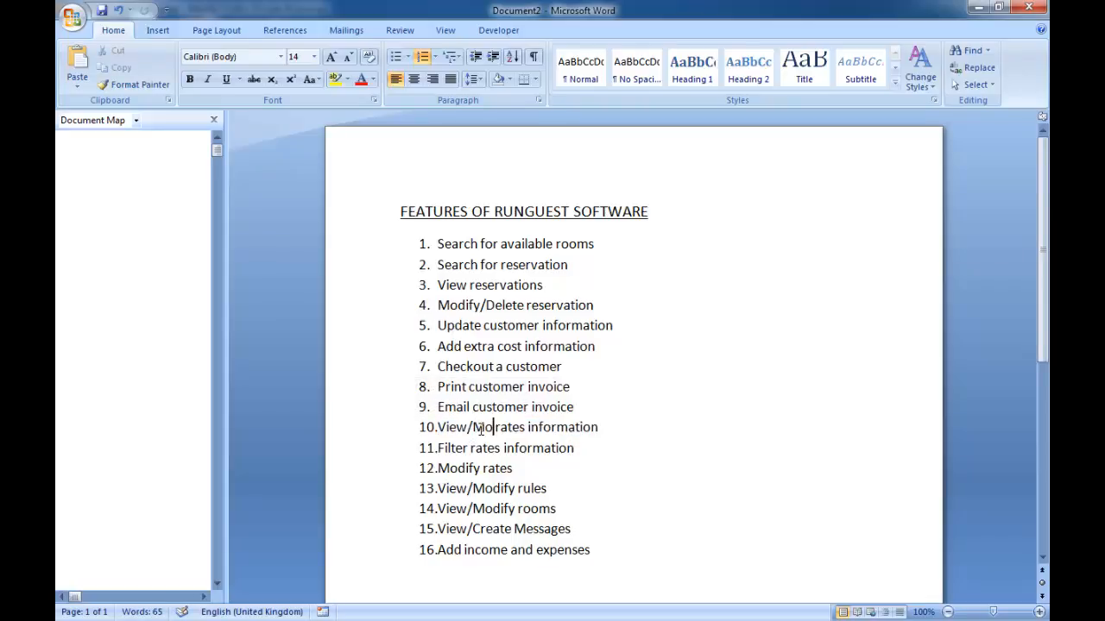
{"action": "type", "text": "fy"}
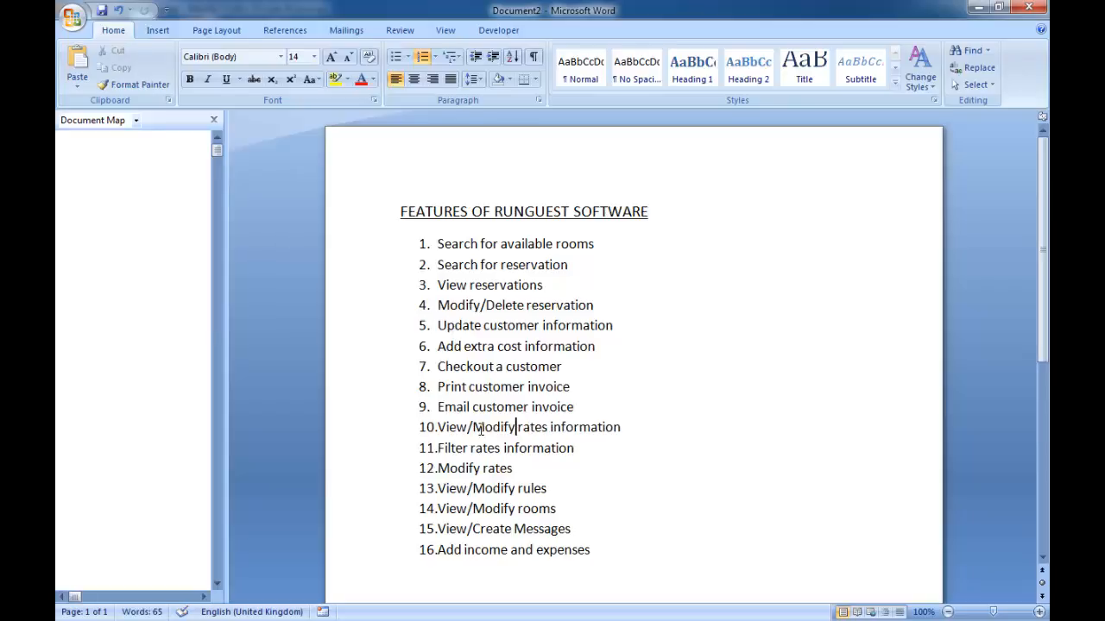
- Return to RunGuest, open the 2013 rates table, and look through its periods from the first row to the last
{"action": "left_click", "coordinate": [976, 8]}
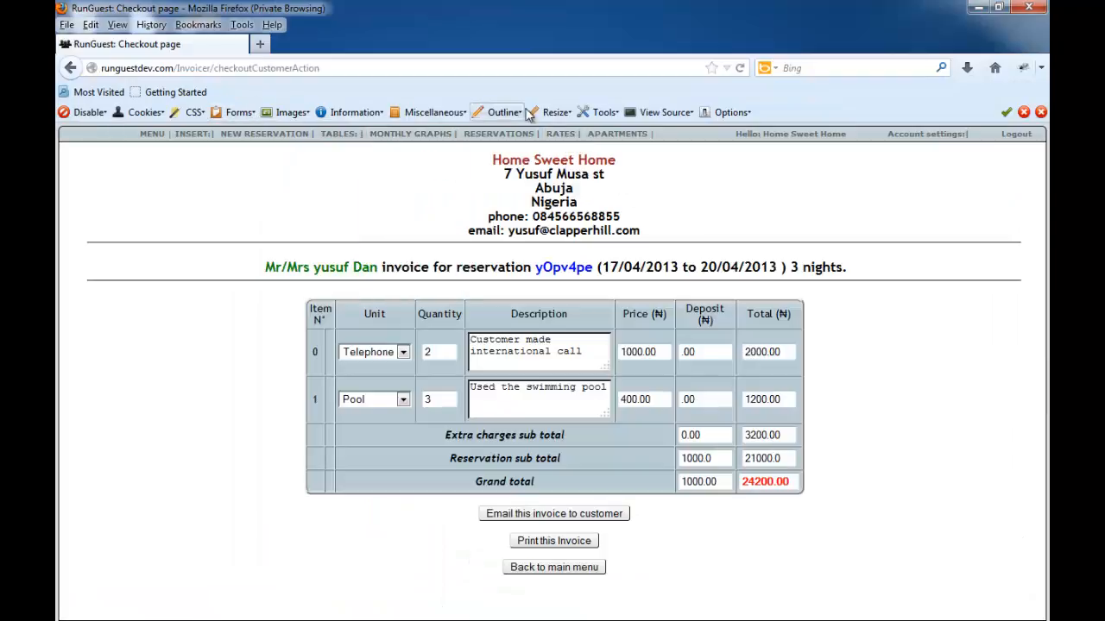
{"action": "left_click", "coordinate": [567, 138]}
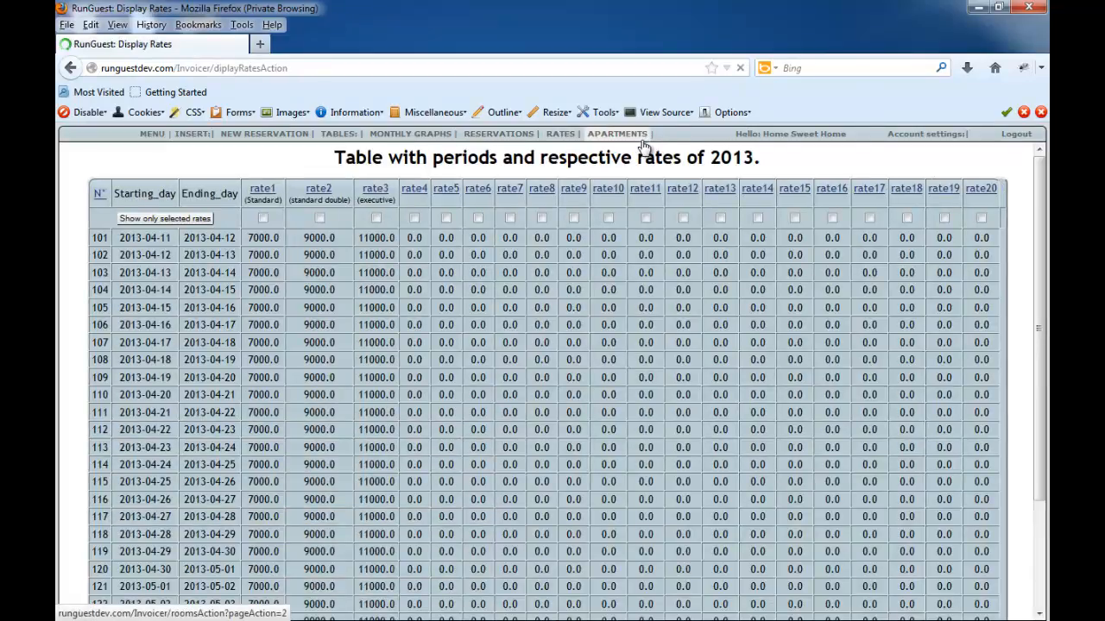
{"action": "scroll", "coordinate": [661, 195], "scroll_direction": "down", "scroll_amount": 3}
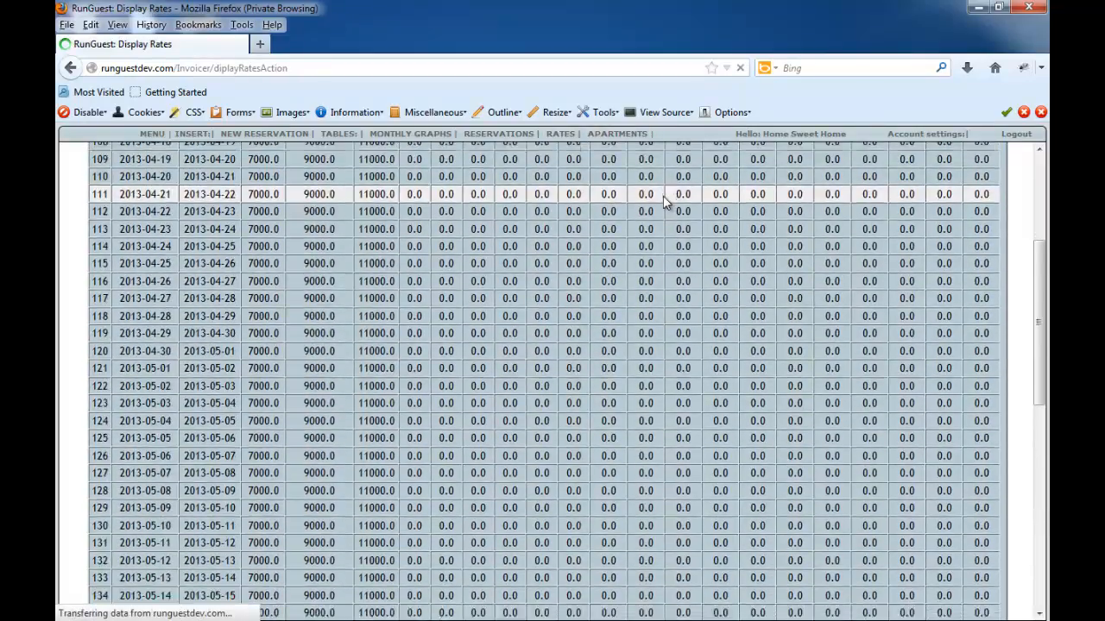
{"action": "scroll", "coordinate": [663, 195], "scroll_direction": "down", "scroll_amount": 12}
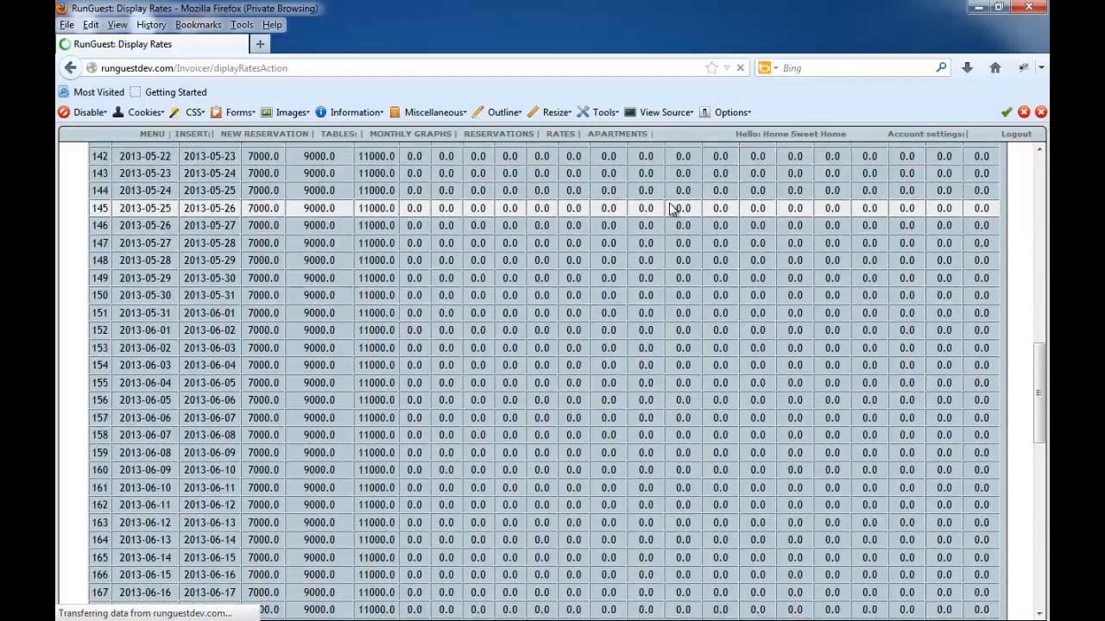
{"action": "scroll", "coordinate": [949, 310], "scroll_direction": "down", "scroll_amount": 3}
{"action": "left_click_drag", "start_coordinate": [1033, 329], "coordinate": [1040, 168]}
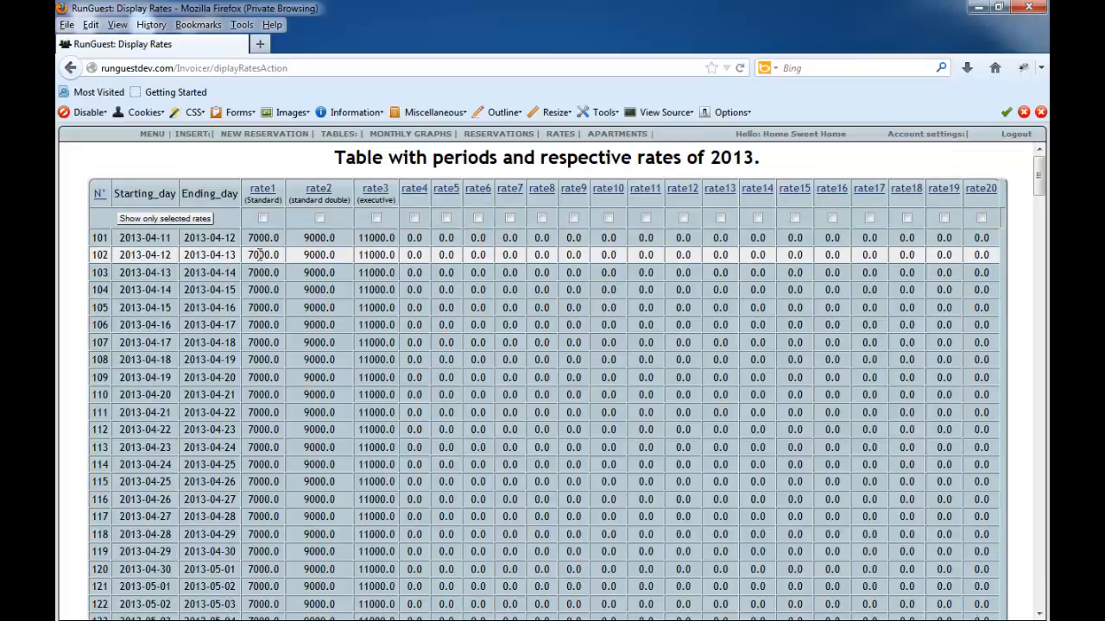
{"action": "scroll", "coordinate": [604, 281], "scroll_direction": "down", "scroll_amount": 1}
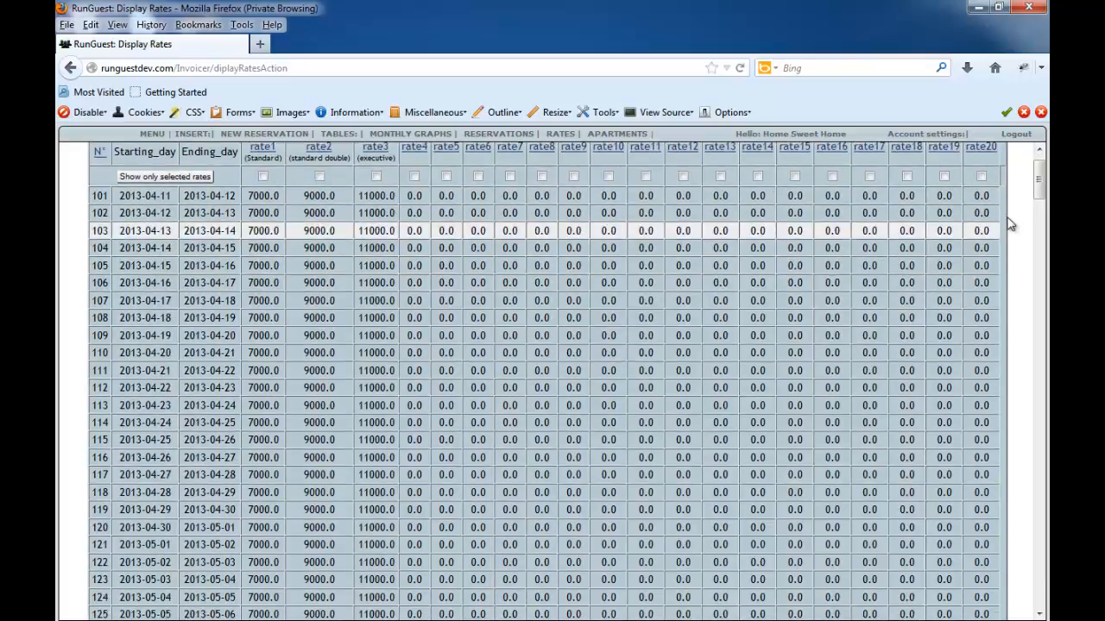
{"action": "left_click_drag", "start_coordinate": [1027, 181], "coordinate": [127, 489]}
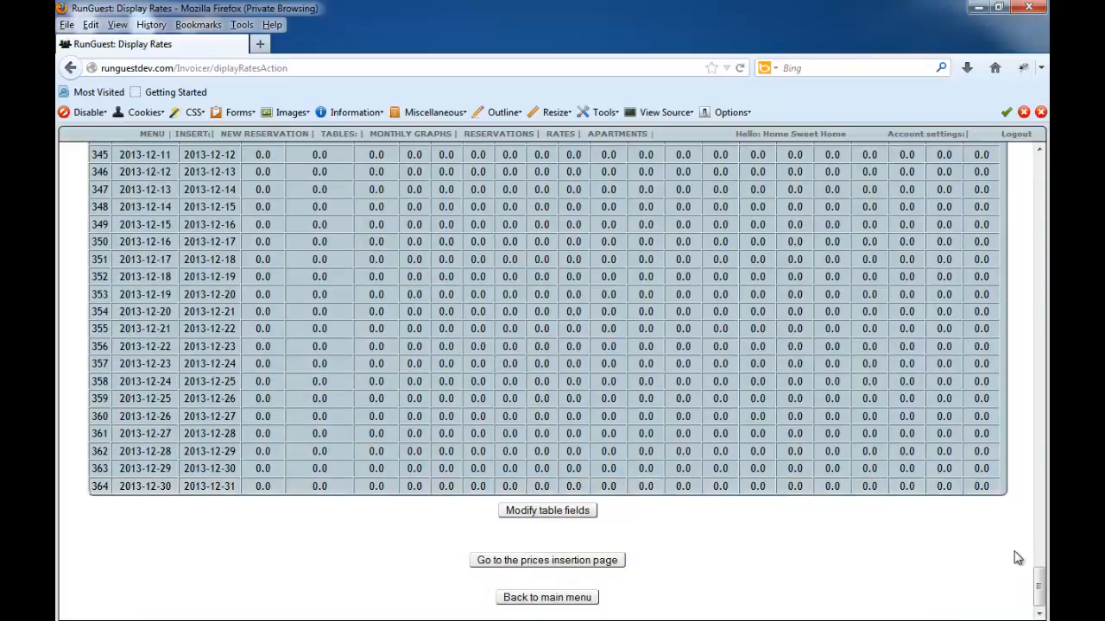
{"action": "left_click_drag", "start_coordinate": [1039, 572], "coordinate": [1041, 155]}
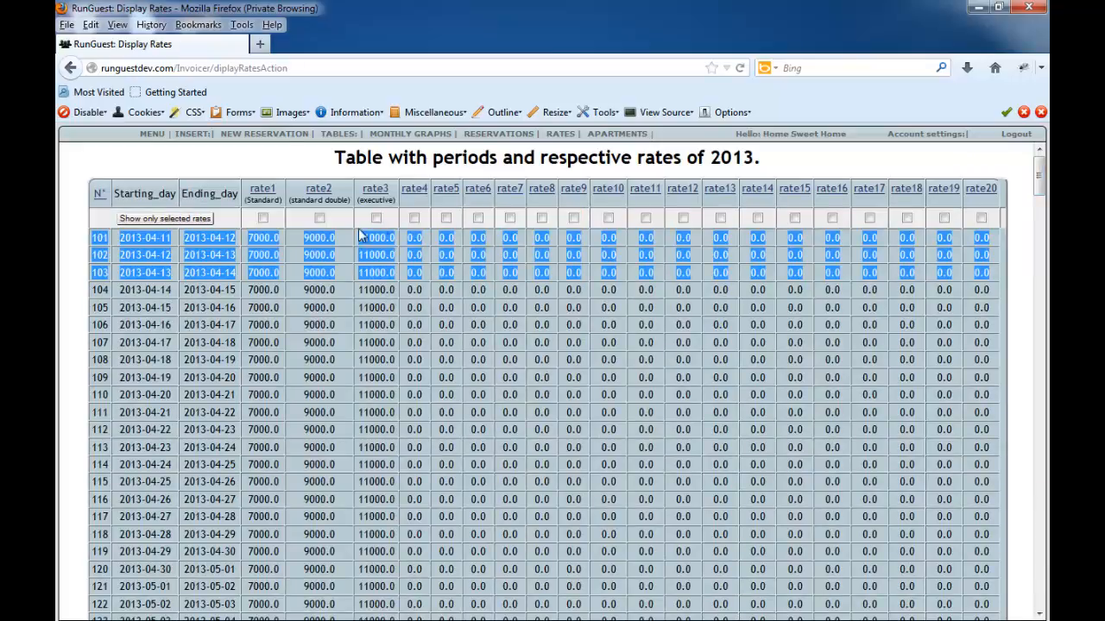
- Filter the 2013 rates table to show only rate1 (Standard), rate2 (standard double) and rate3 (executive)
{"action": "left_click", "coordinate": [264, 221]}
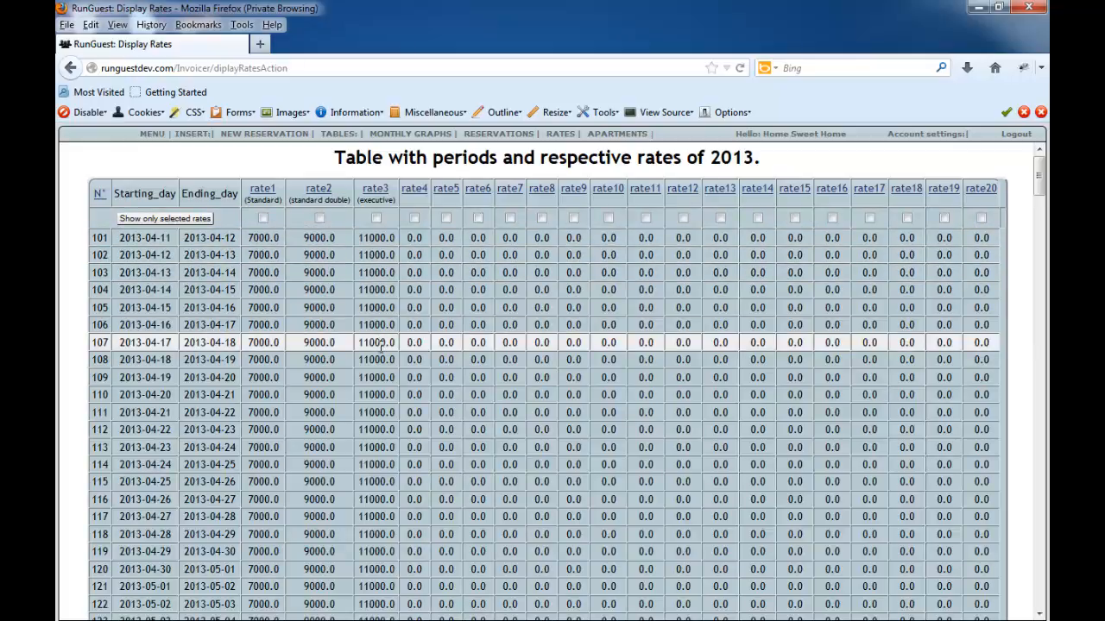
{"action": "scroll", "coordinate": [381, 343], "scroll_direction": "down", "scroll_amount": 2}
{"action": "scroll", "coordinate": [362, 310], "scroll_direction": "up", "scroll_amount": 2}
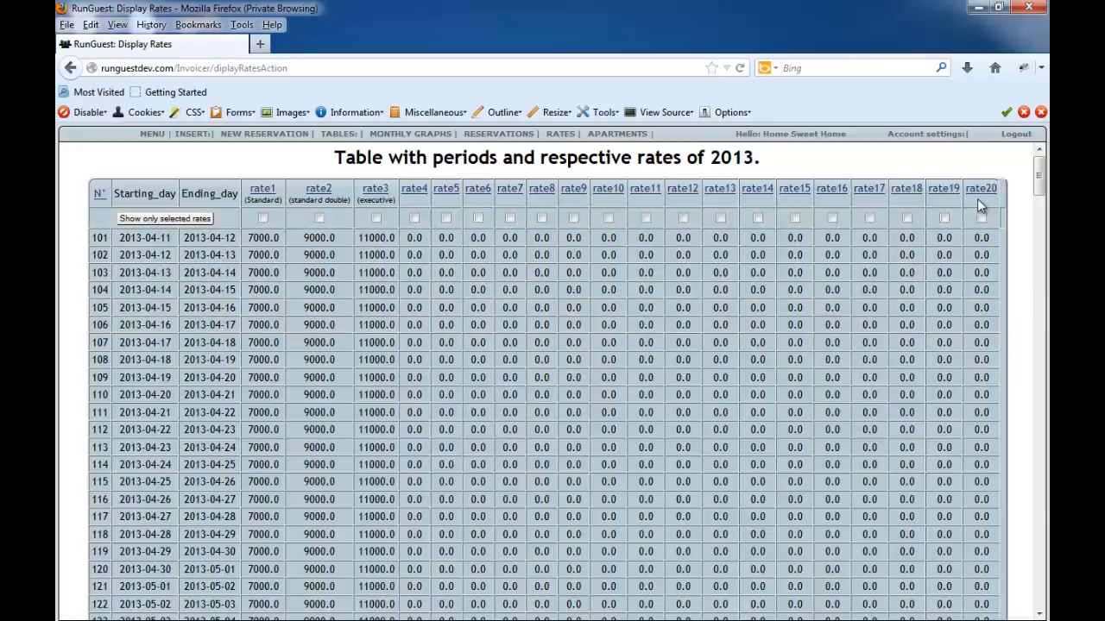
{"action": "left_click", "coordinate": [262, 218]}
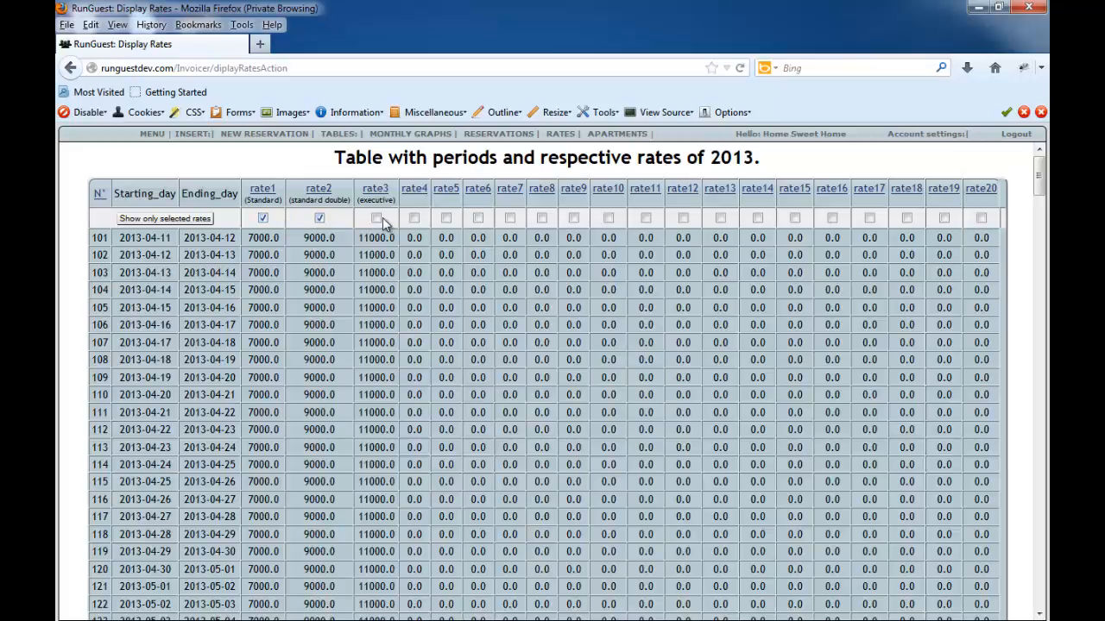
{"action": "left_click", "coordinate": [191, 222]}
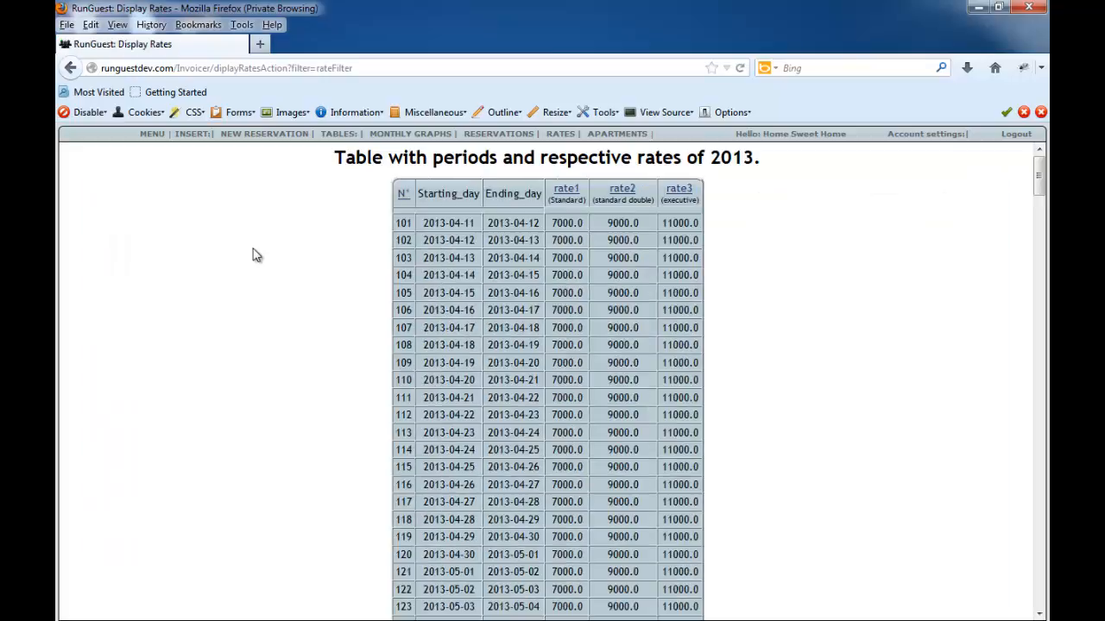
- Review the filtered rates down to the end of the year and open the table's fields for modification
{"action": "scroll", "coordinate": [421, 370], "scroll_direction": "down", "scroll_amount": 1}
{"action": "scroll", "coordinate": [421, 373], "scroll_direction": "down", "scroll_amount": 8}
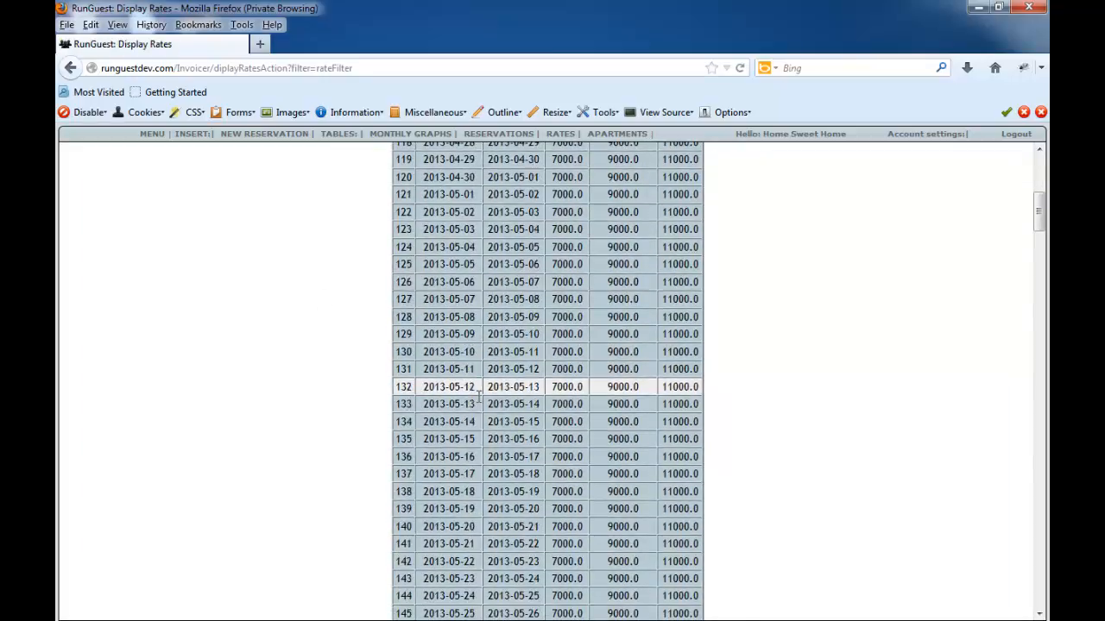
{"action": "left_click_drag", "start_coordinate": [1043, 226], "coordinate": [1038, 613]}
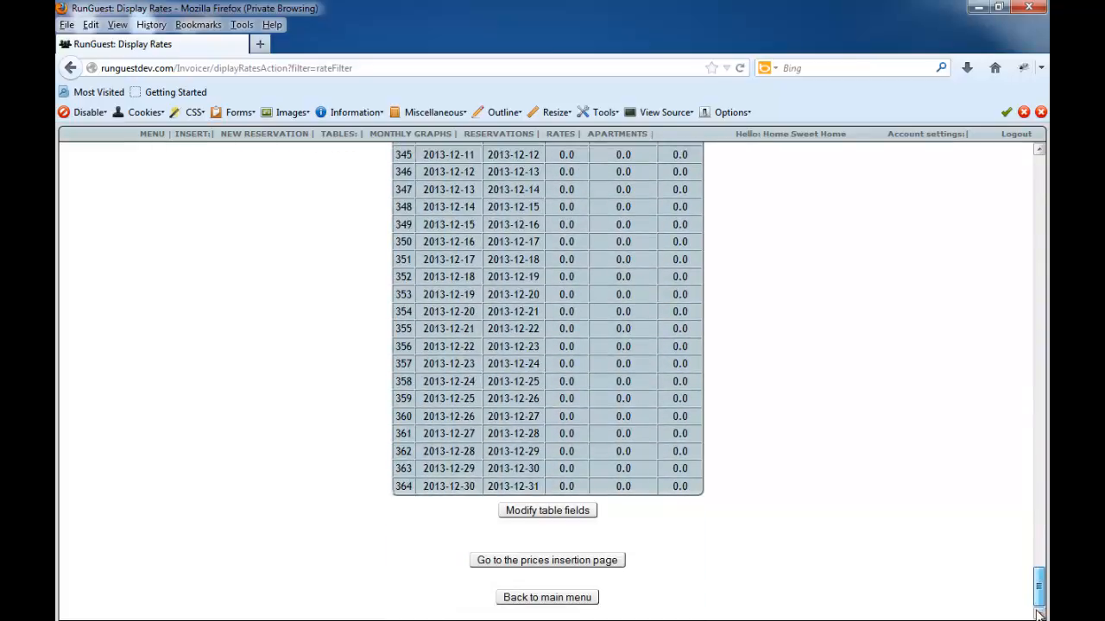
{"action": "left_click", "coordinate": [547, 511]}
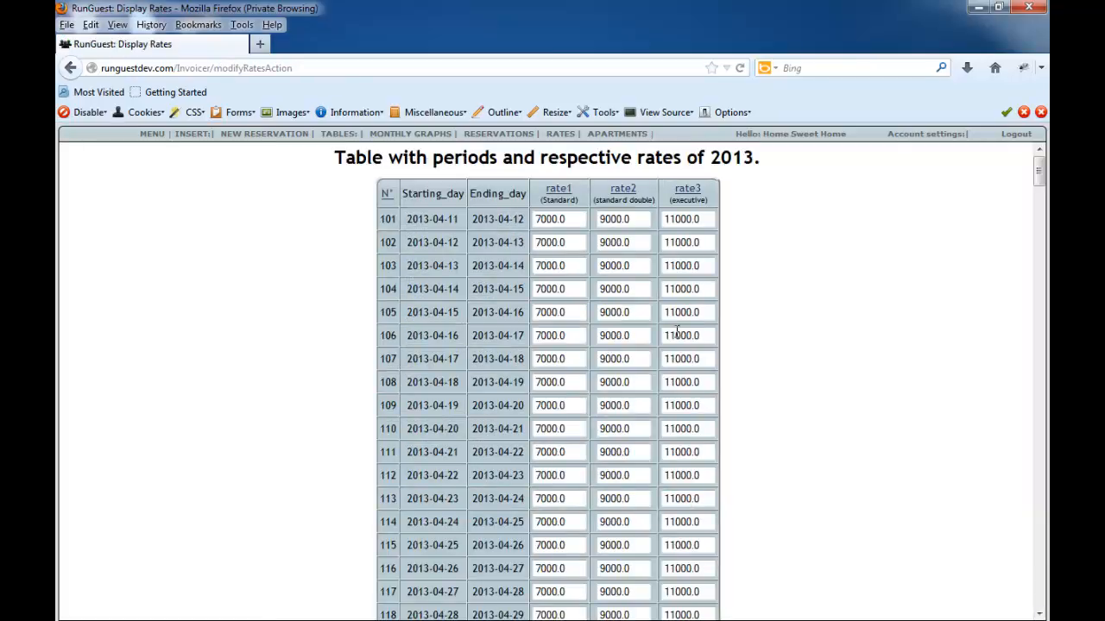
- Set rate2 (standard double) to 10000.0 for the periods starting 2013-04-11 and 2013-04-12
{"action": "scroll", "coordinate": [619, 216], "scroll_direction": "down", "scroll_amount": 2}
{"action": "scroll", "coordinate": [817, 422], "scroll_direction": "up", "scroll_amount": 2}
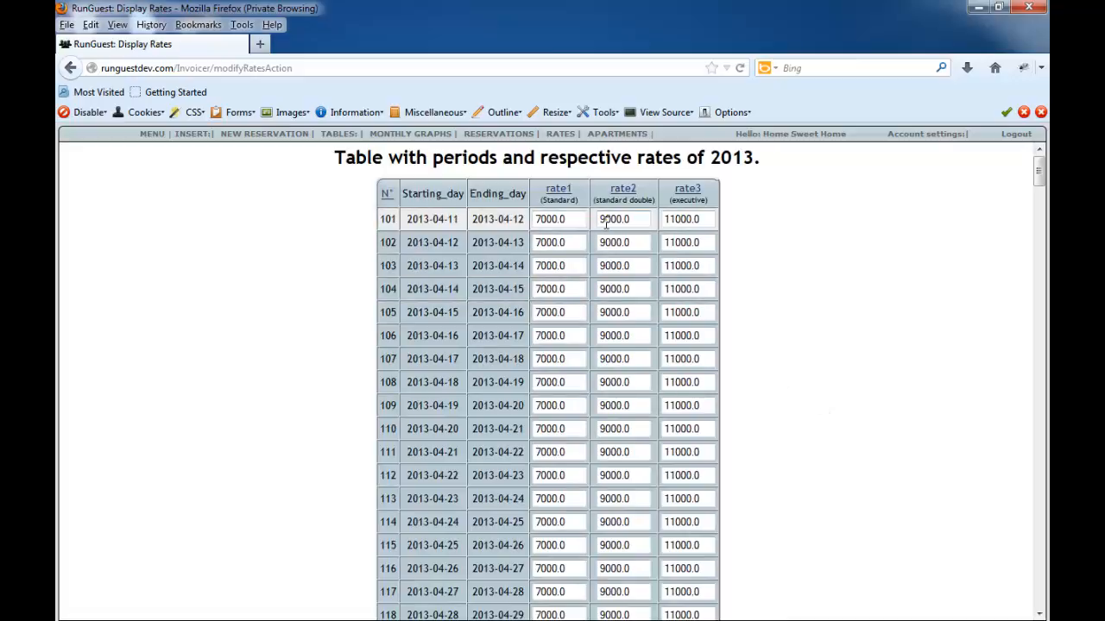
{"action": "left_click_drag", "start_coordinate": [602, 221], "coordinate": [591, 246]}
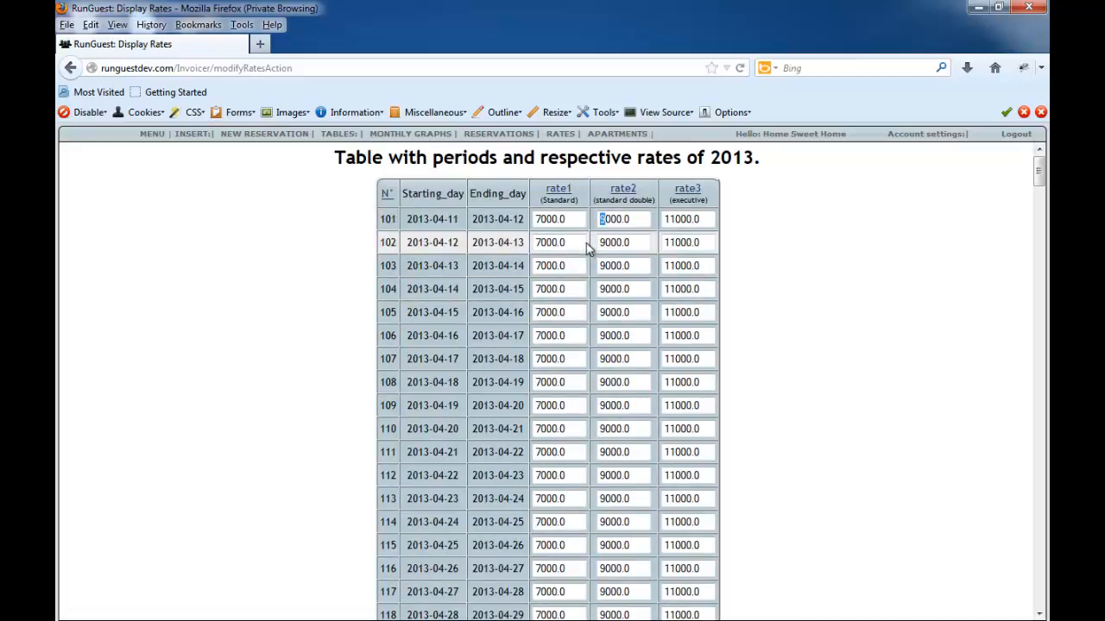
{"action": "type", "text": "10"}
{"action": "left_click", "coordinate": [606, 244]}
{"action": "type", "text": "10"}
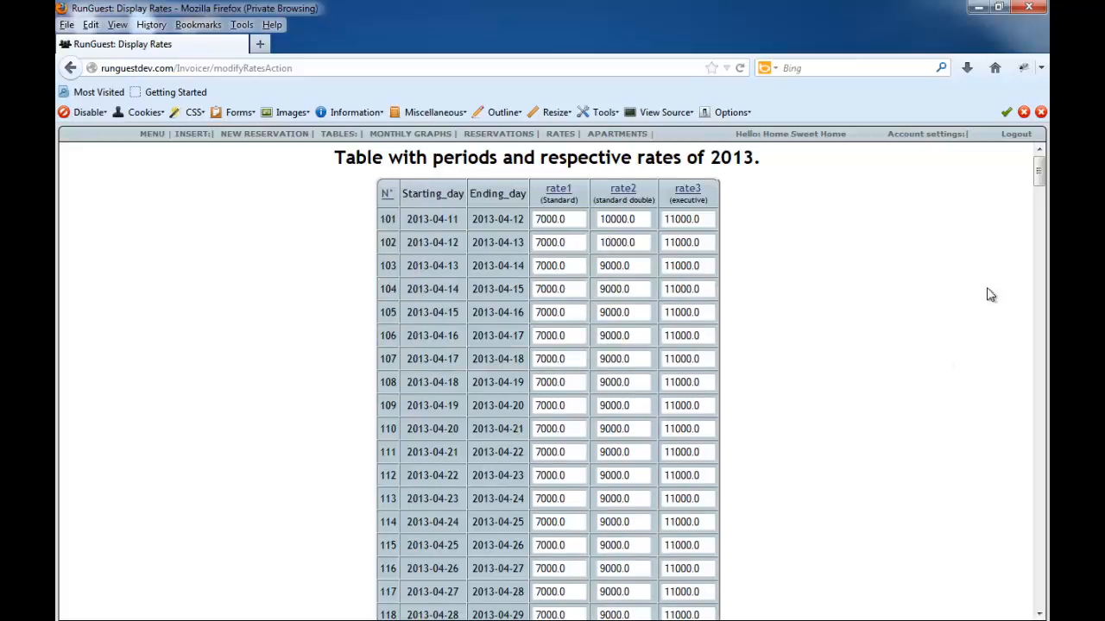
- Save the modified prices, acknowledge the confirmation, and reopen the rates table
{"action": "scroll", "coordinate": [616, 321], "scroll_direction": "down", "scroll_amount": 5}
{"action": "scroll", "coordinate": [725, 387], "scroll_direction": "down", "scroll_amount": 3}
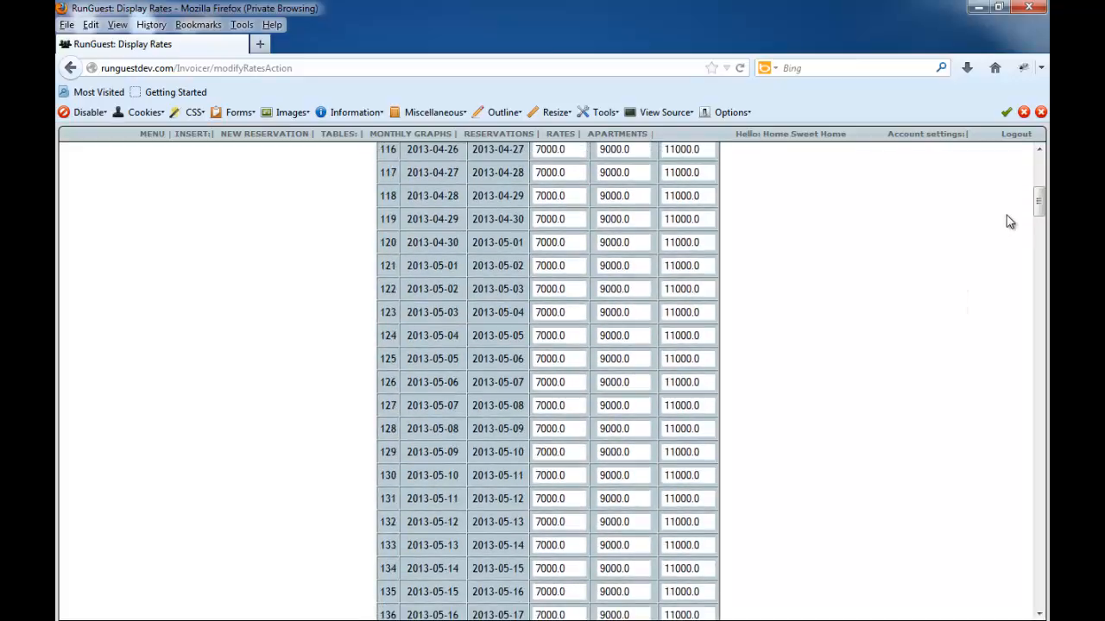
{"action": "scroll", "coordinate": [1038, 285], "scroll_direction": "down", "scroll_amount": 1}
{"action": "left_click_drag", "start_coordinate": [1038, 304], "coordinate": [1043, 601]}
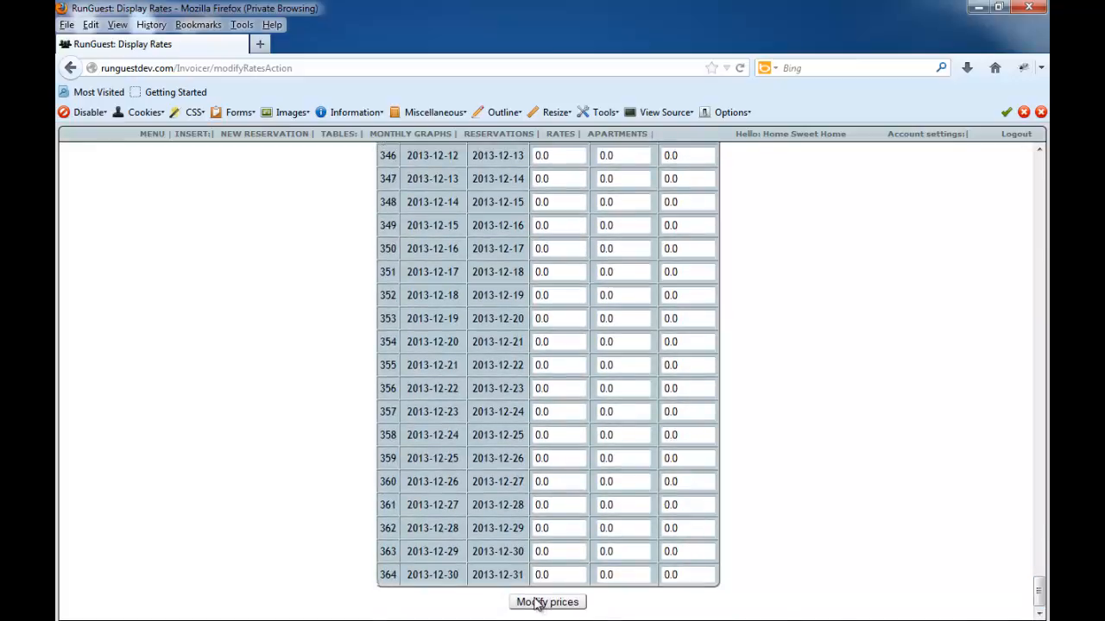
{"action": "left_click", "coordinate": [535, 602]}
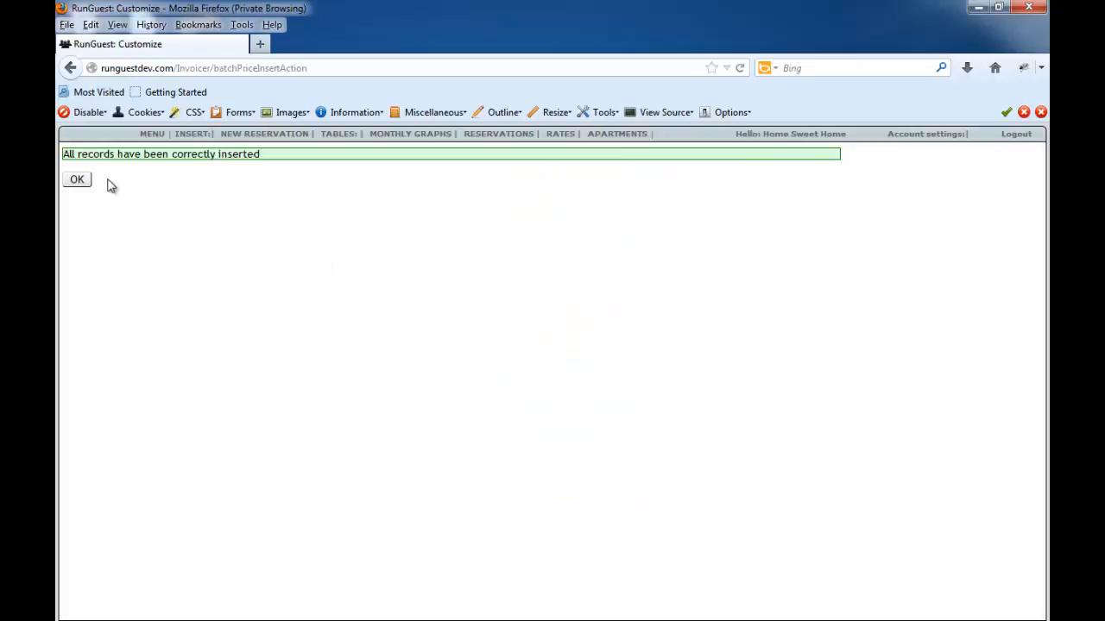
{"action": "left_click", "coordinate": [83, 183]}
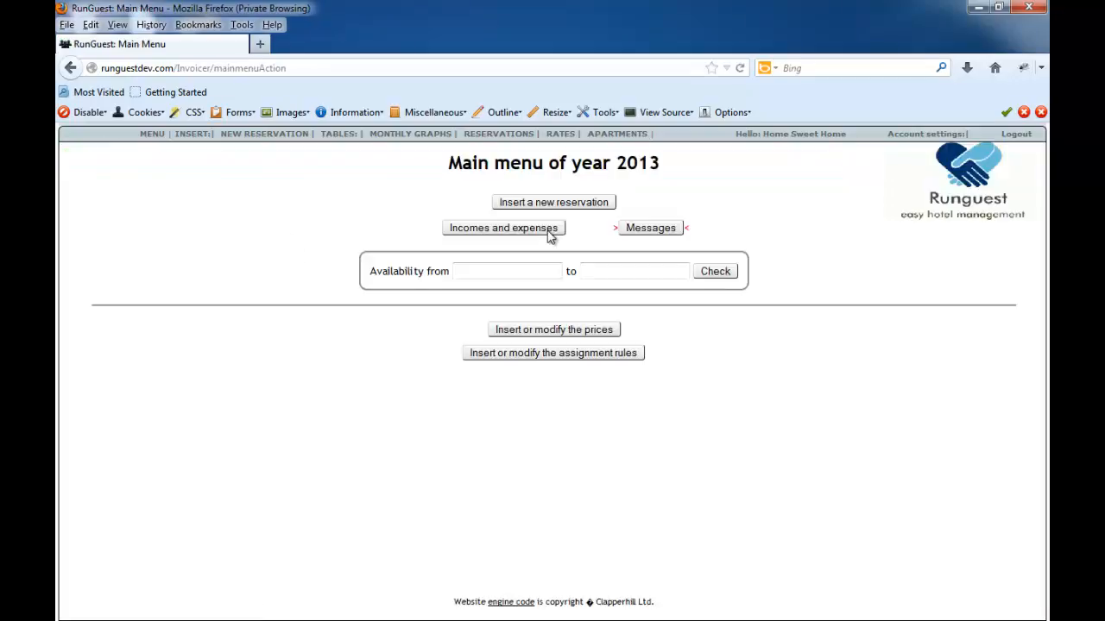
{"action": "left_click", "coordinate": [560, 137]}
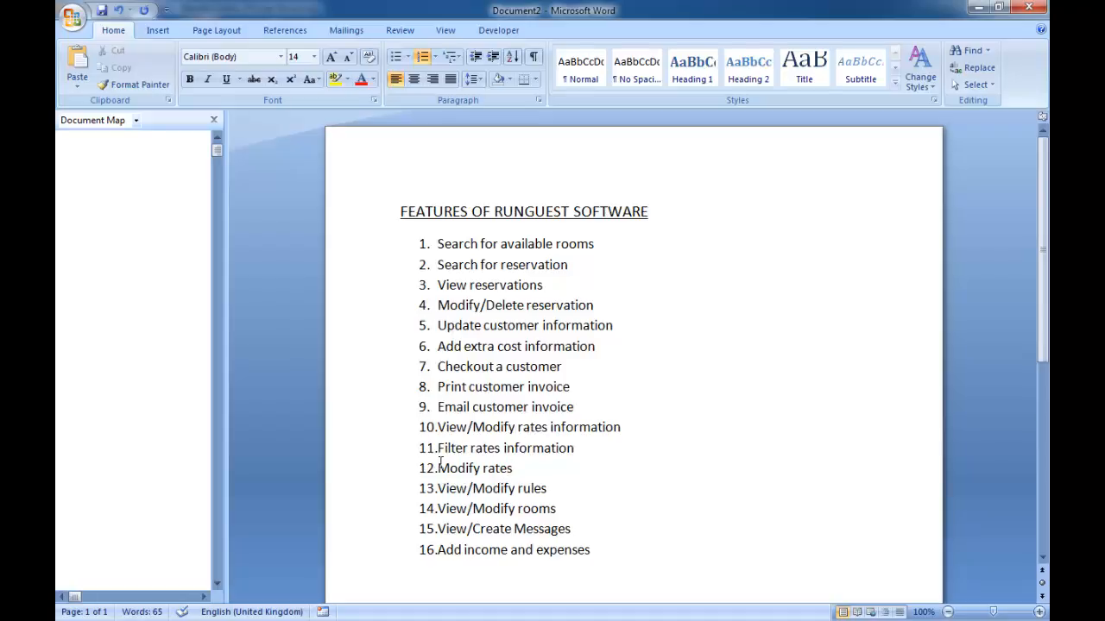
- In the Word feature list, highlight the rates features 10 to 12, and then the remaining features 13 to 16
{"action": "left_click_drag", "start_coordinate": [522, 468], "coordinate": [439, 428]}
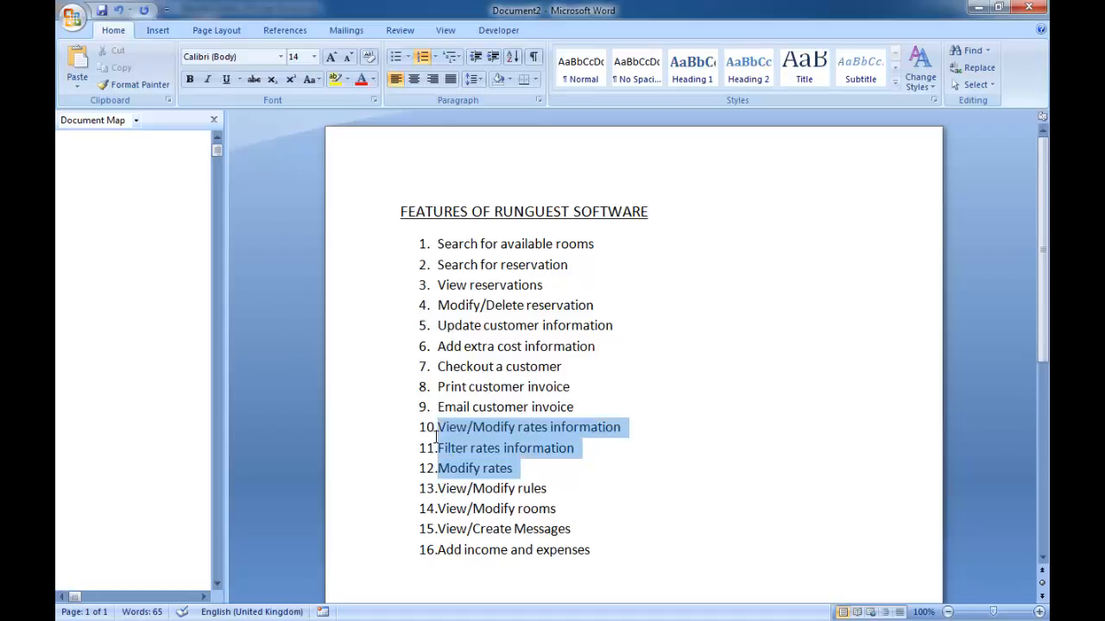
{"action": "left_click", "coordinate": [518, 469]}
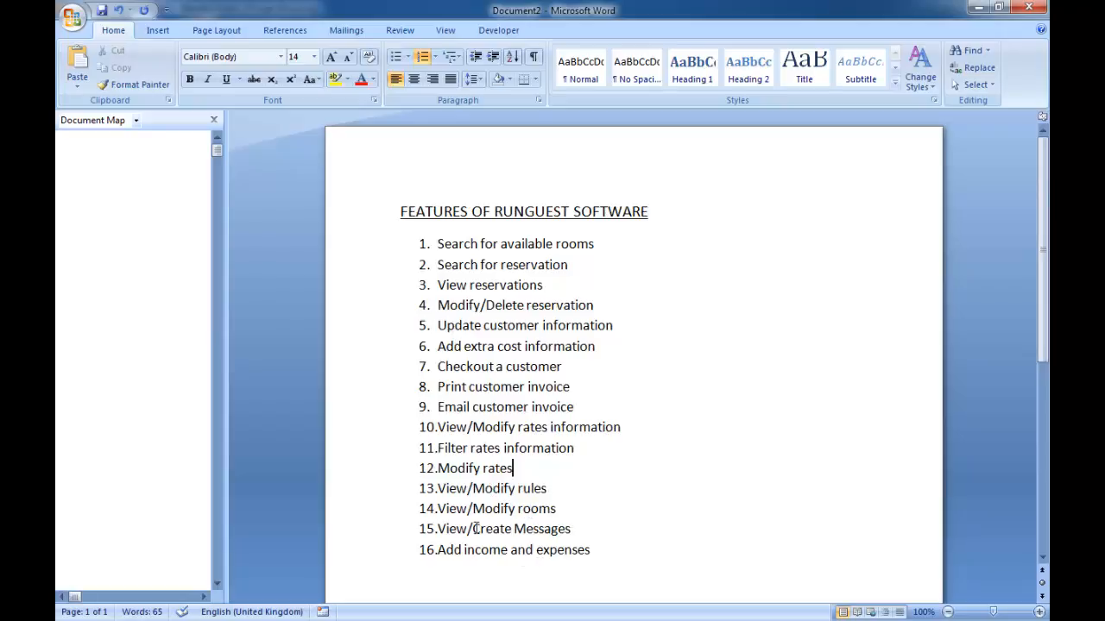
{"action": "left_click_drag", "start_coordinate": [440, 485], "coordinate": [605, 549]}
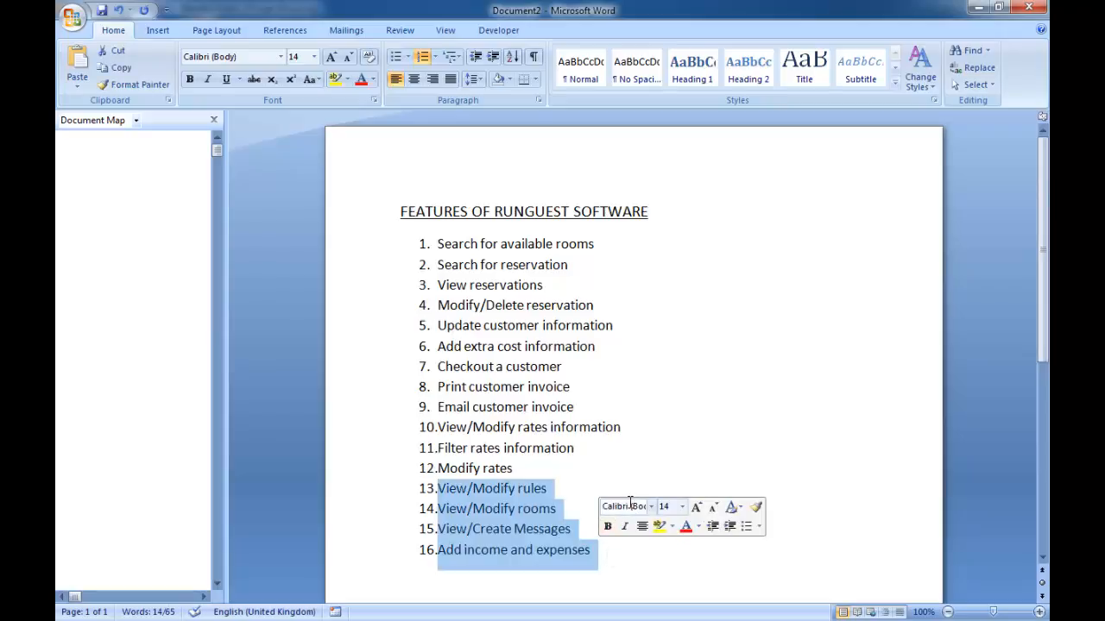